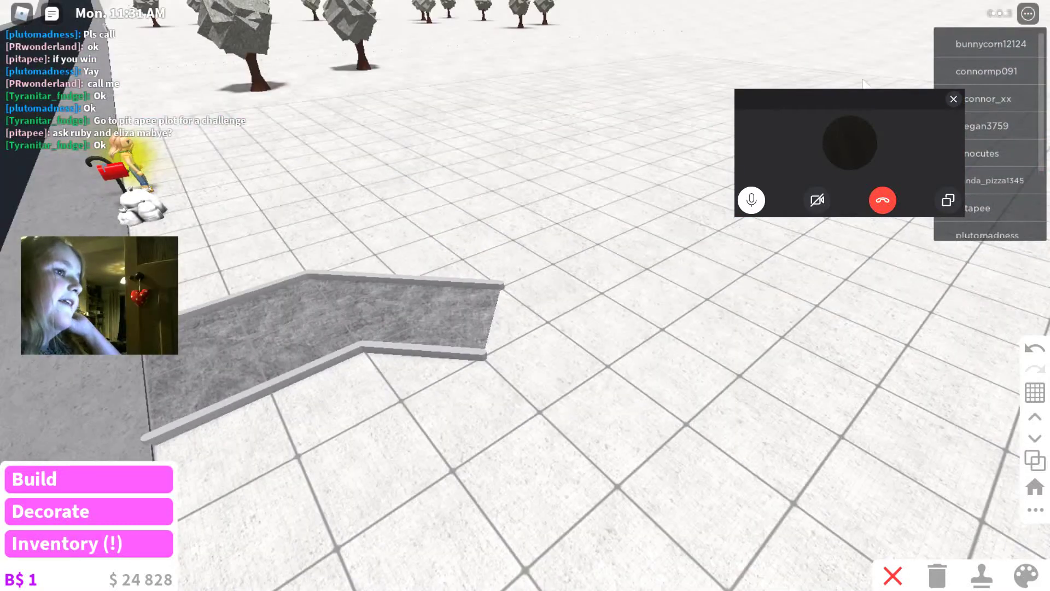
- Select the Plain Short Fence from the Build menu's fence list
left_click_drag(859, 92, 939, 20)
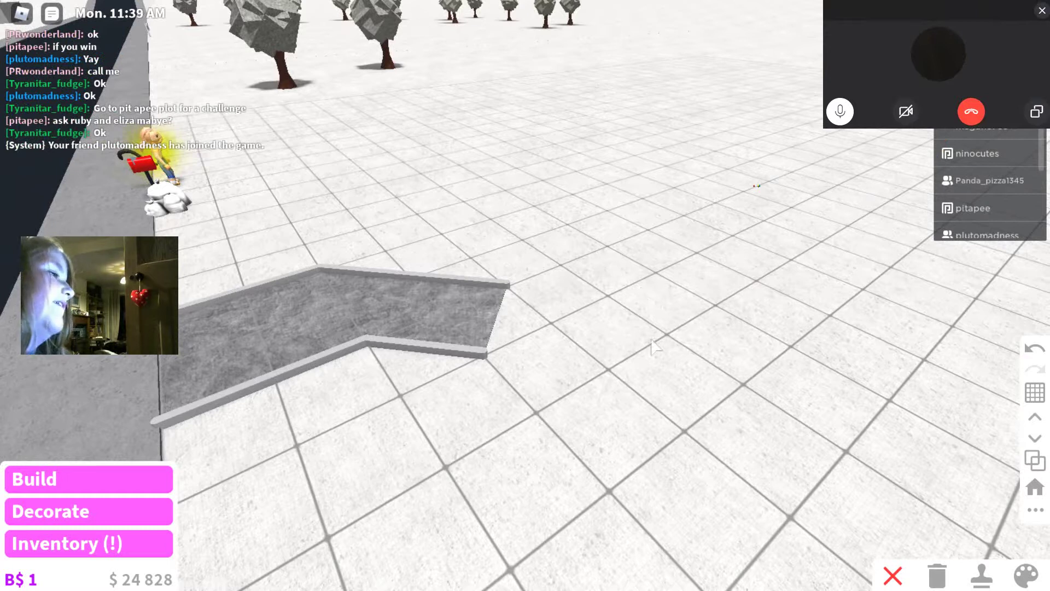
left_click_drag(975, 503, 1039, 497)
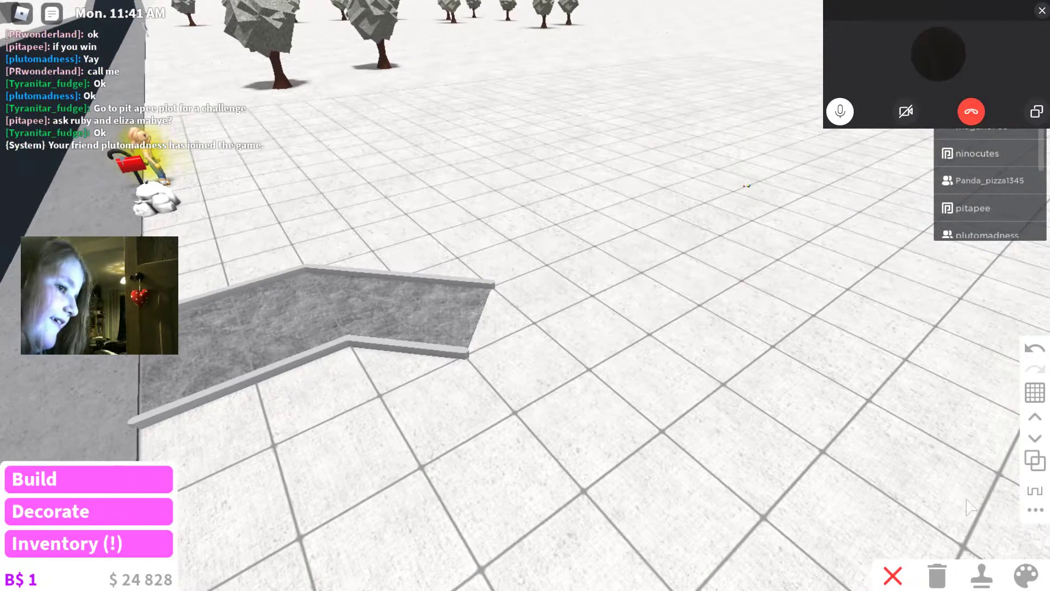
left_click_drag(970, 508, 738, 493)
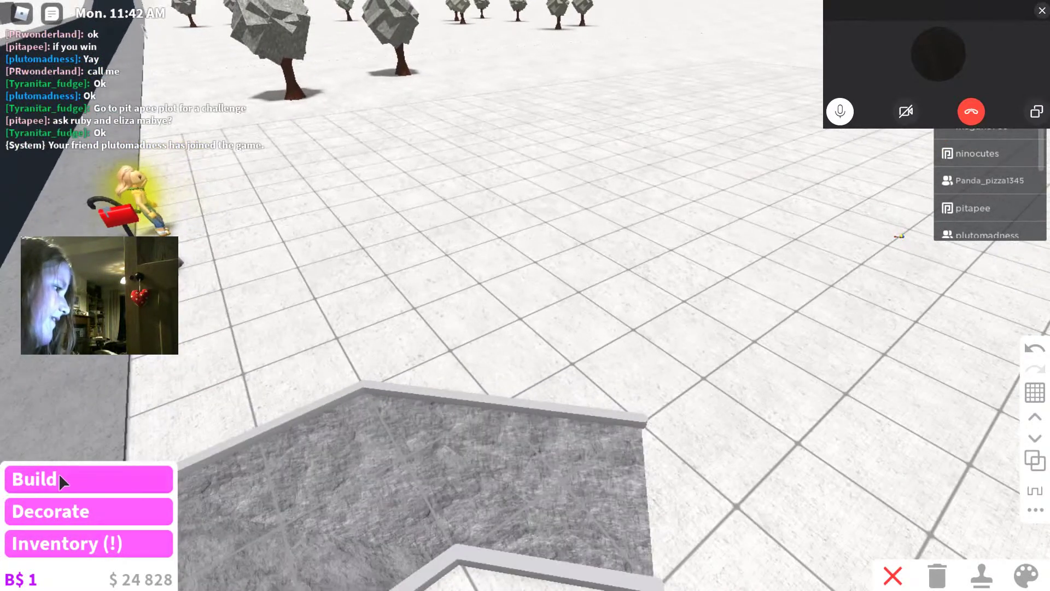
left_click(60, 474)
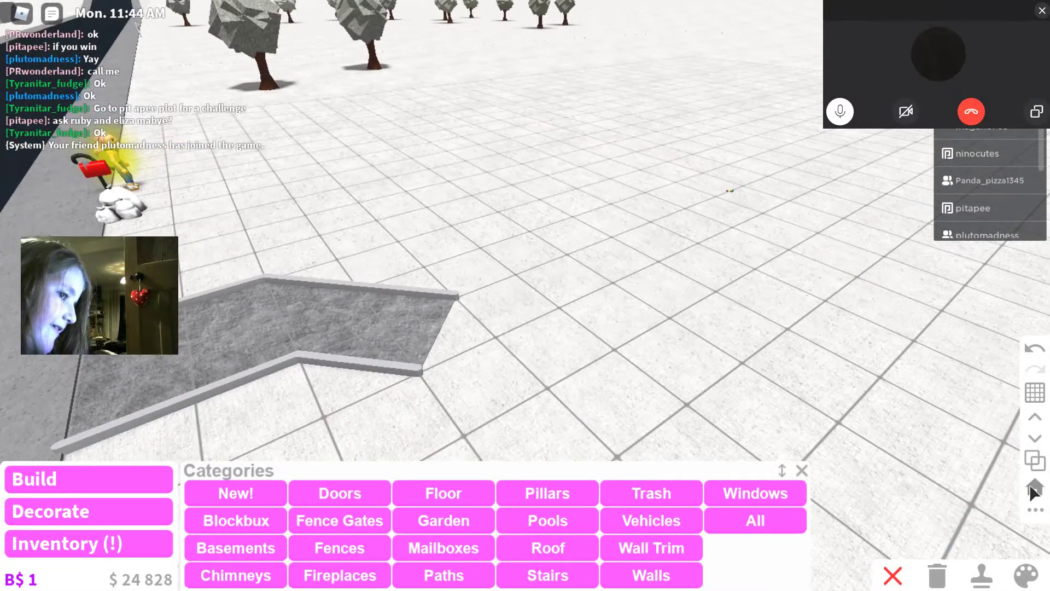
left_click_drag(1034, 489, 575, 492)
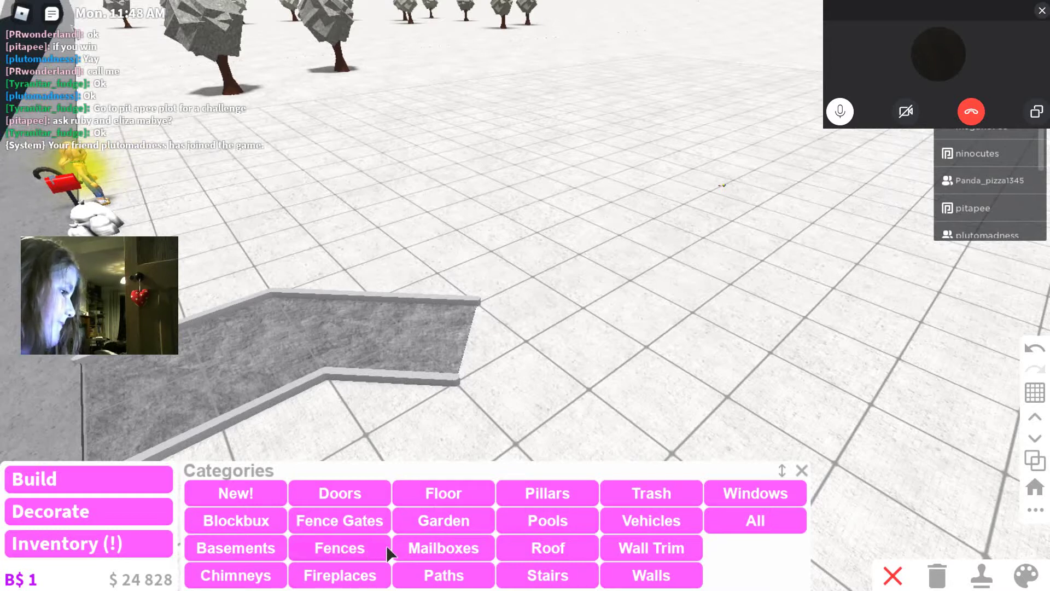
left_click(360, 545)
left_click(212, 512)
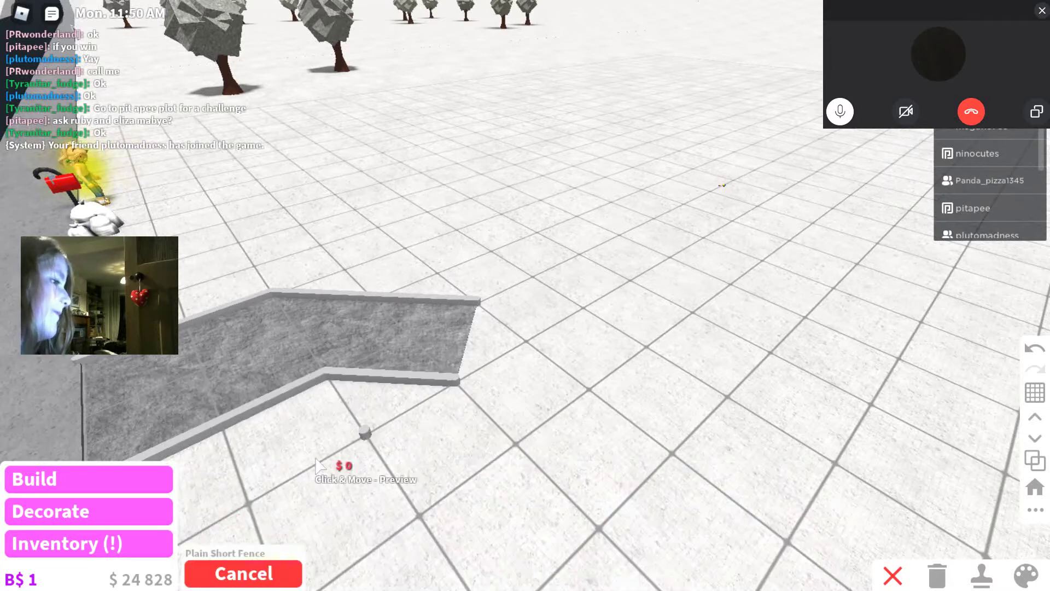
- Draw angled plain short fence sections from the stone wall's lower corner, then stop placing
mouse_move(470, 402)
left_mouse_down()
mouse_move(525, 362)
mouse_move(455, 467)
mouse_move(628, 381)
left_mouse_up()
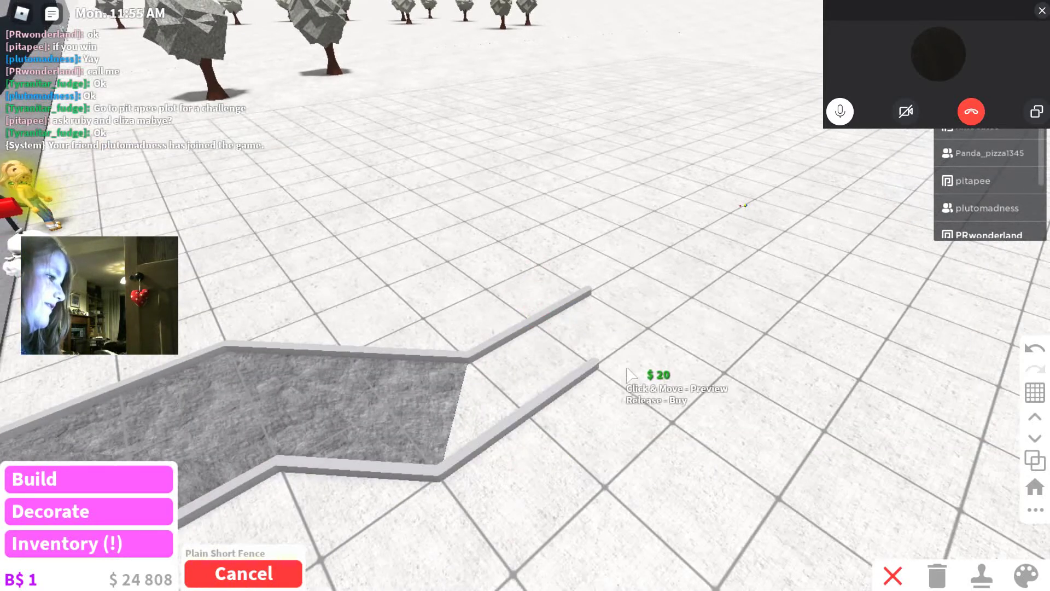
key("Escape")
left_click_drag(439, 475, 557, 507)
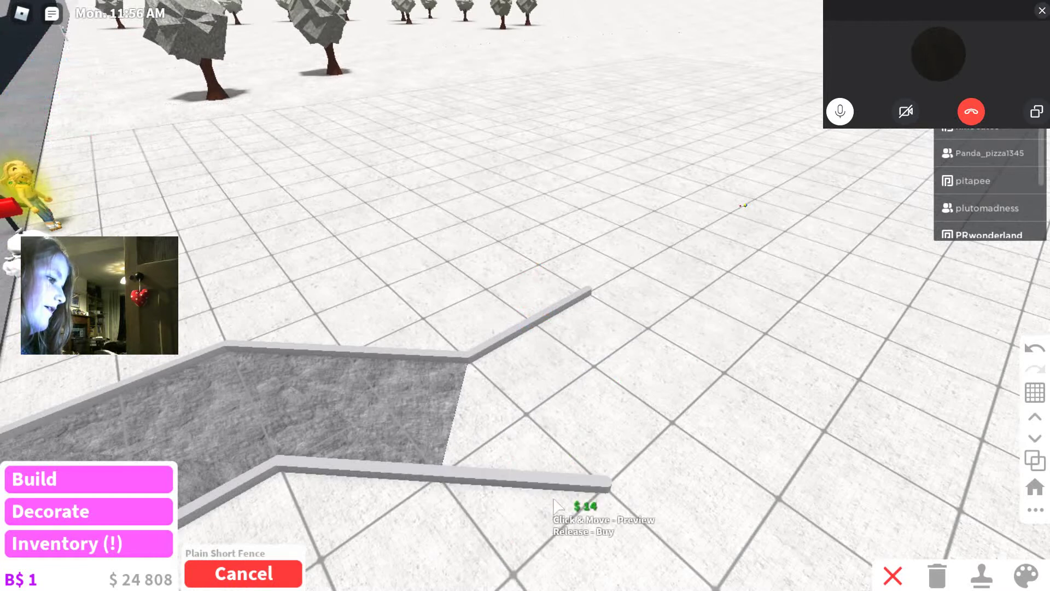
left_click_drag(608, 484, 736, 373)
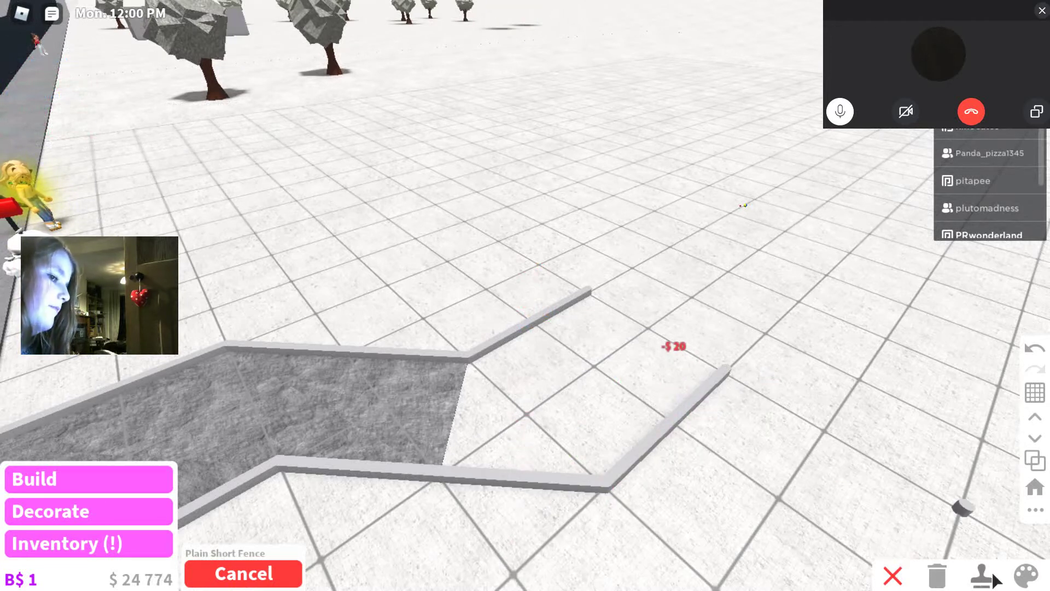
left_click_drag(739, 410, 574, 428)
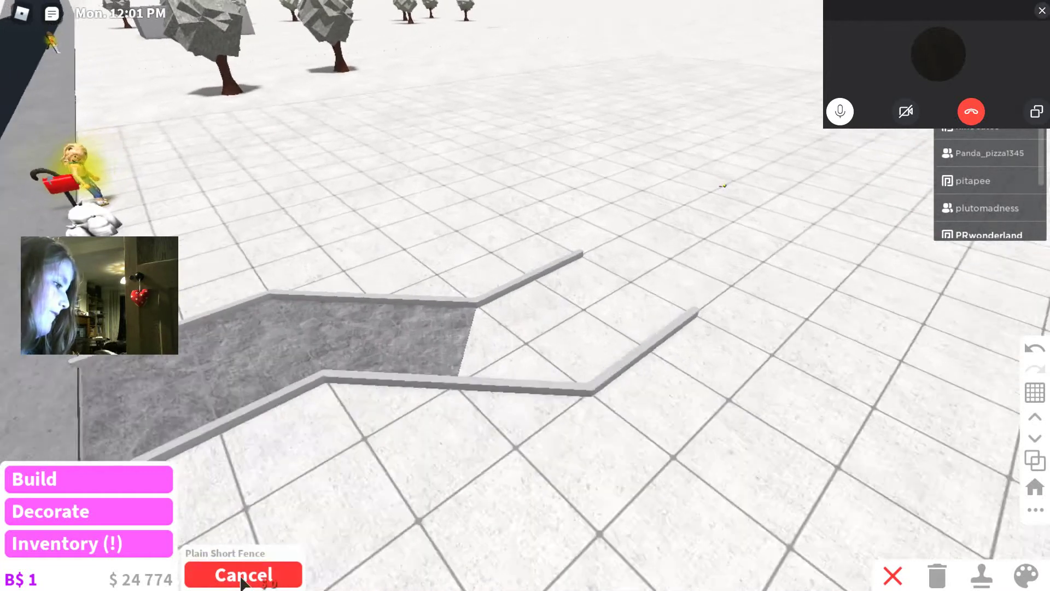
left_click(242, 580)
- Outline a four-corner floor across the fenced area and buy it
left_click(141, 463)
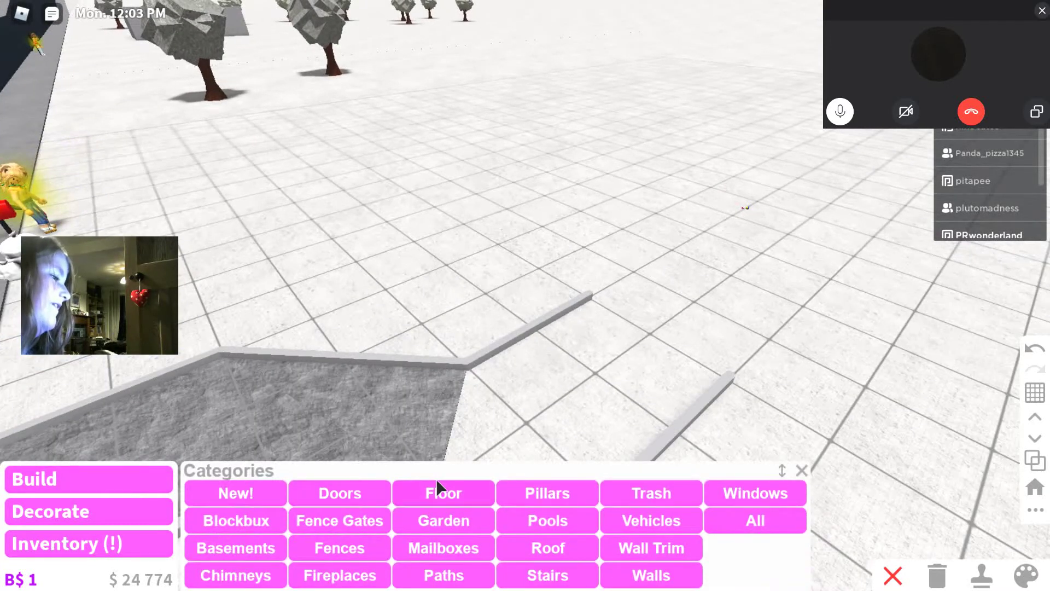
left_click(436, 492)
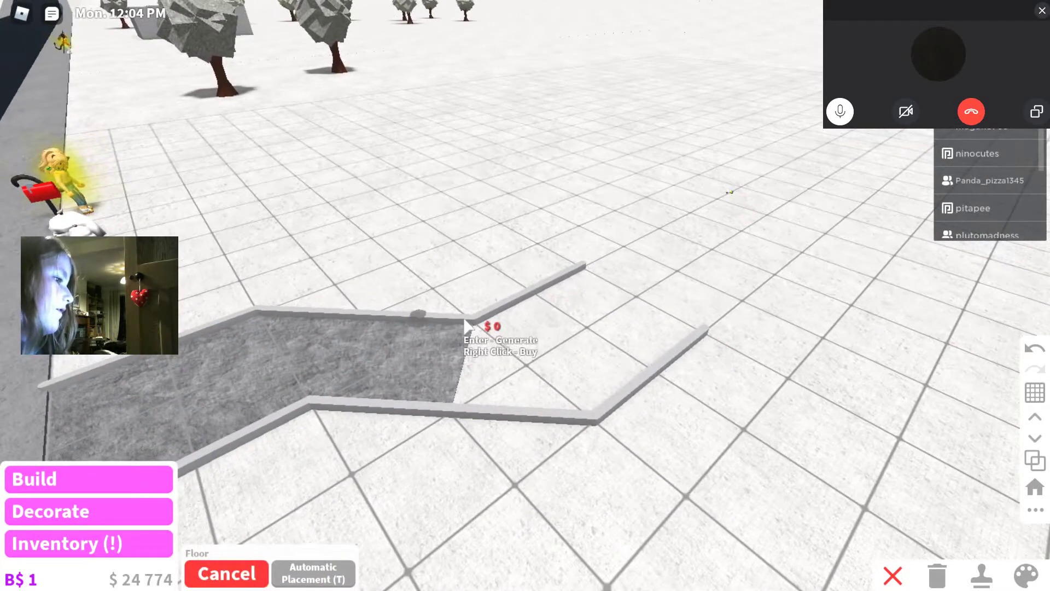
key("Return")
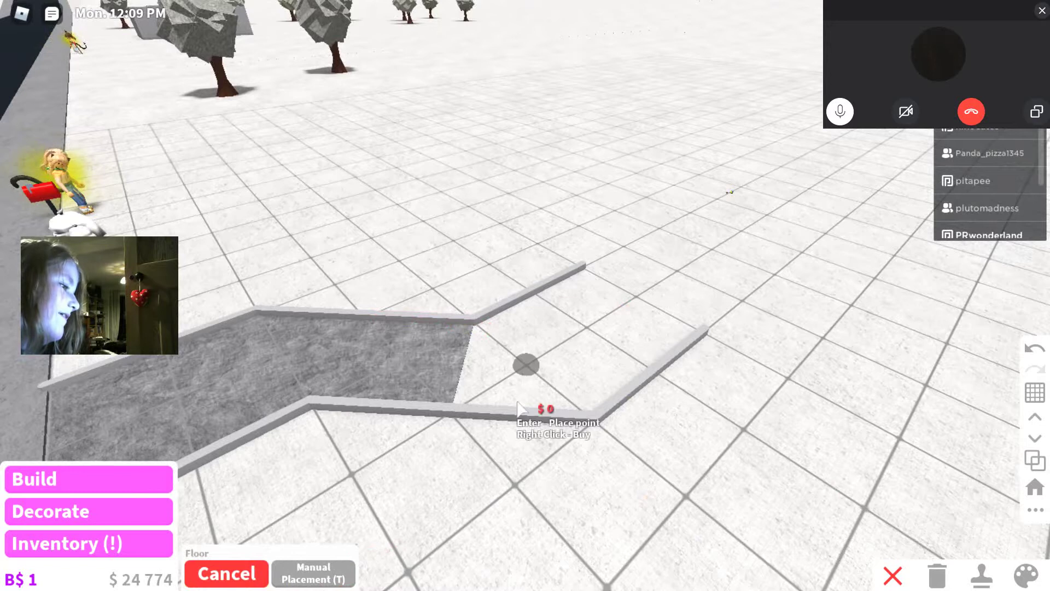
scroll(529, 393, "up", 1)
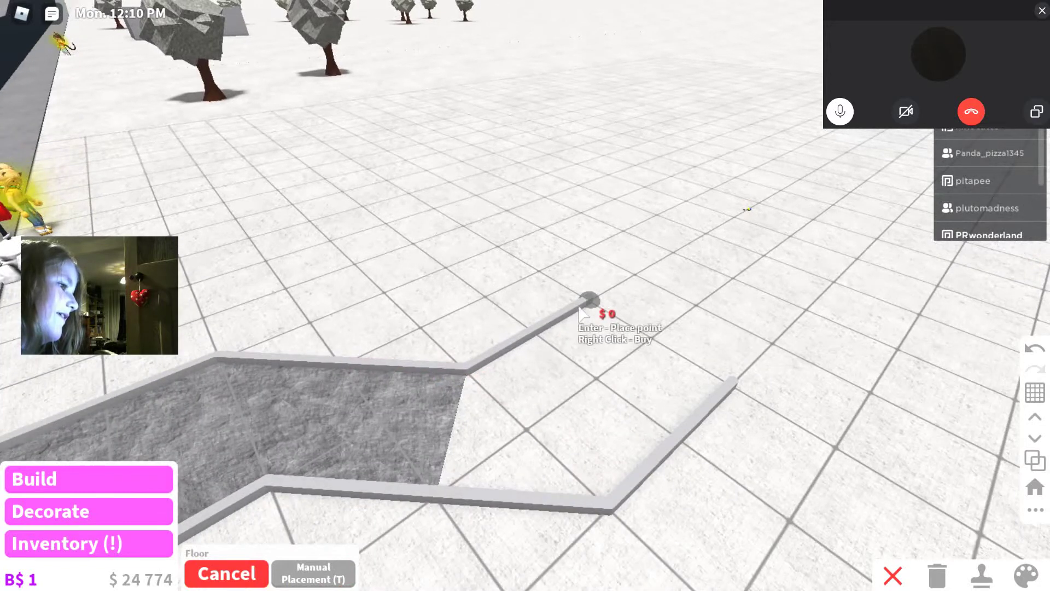
left_click(585, 311)
left_click(460, 370)
left_click(443, 484)
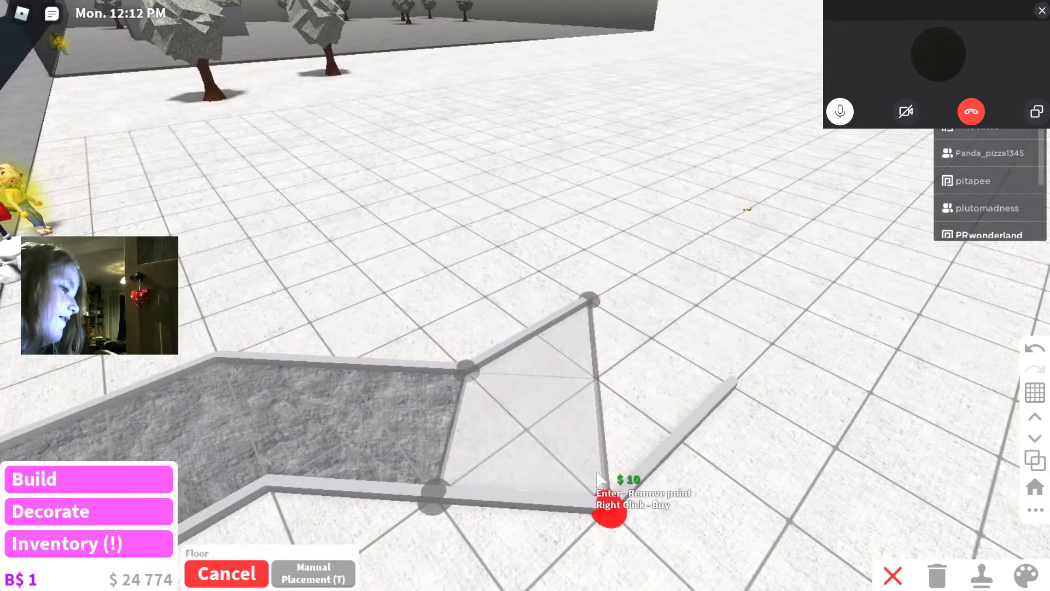
left_click(607, 502)
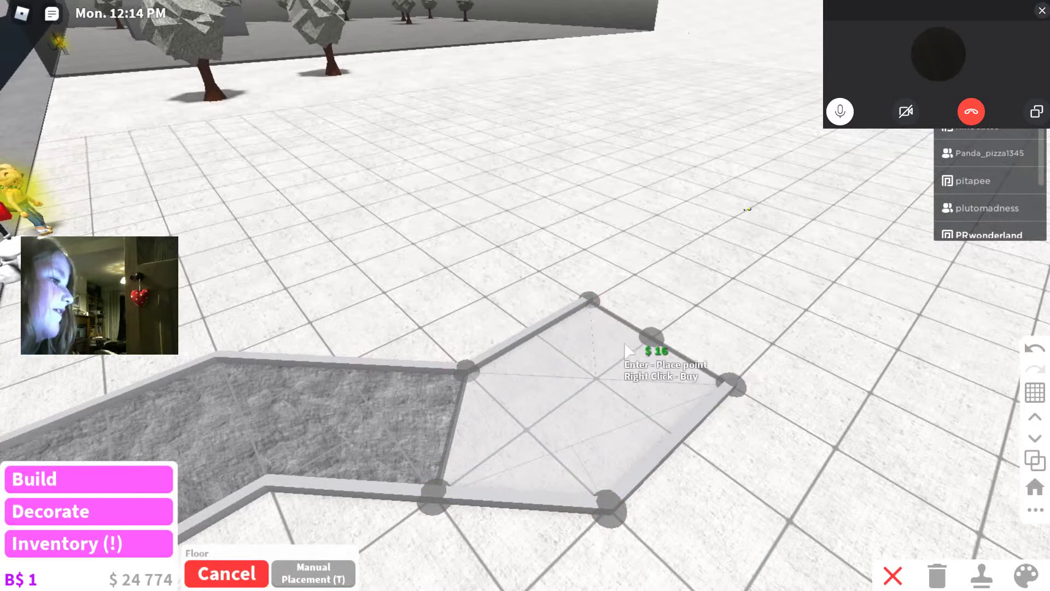
right_click(687, 375)
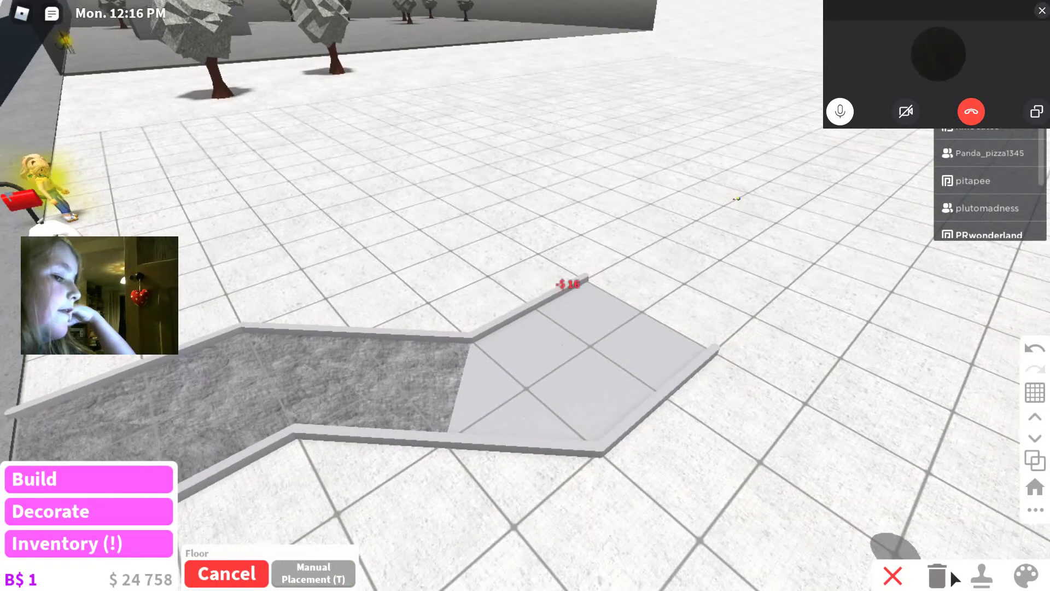
- Paint the new floor panel with the grey Slate material
left_click(1024, 576)
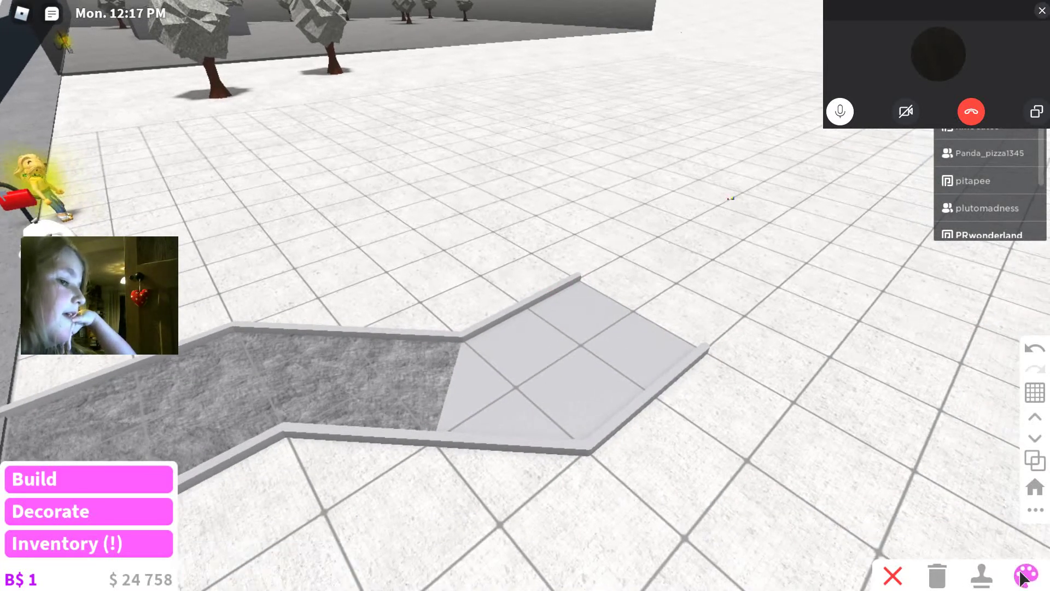
left_click(615, 396)
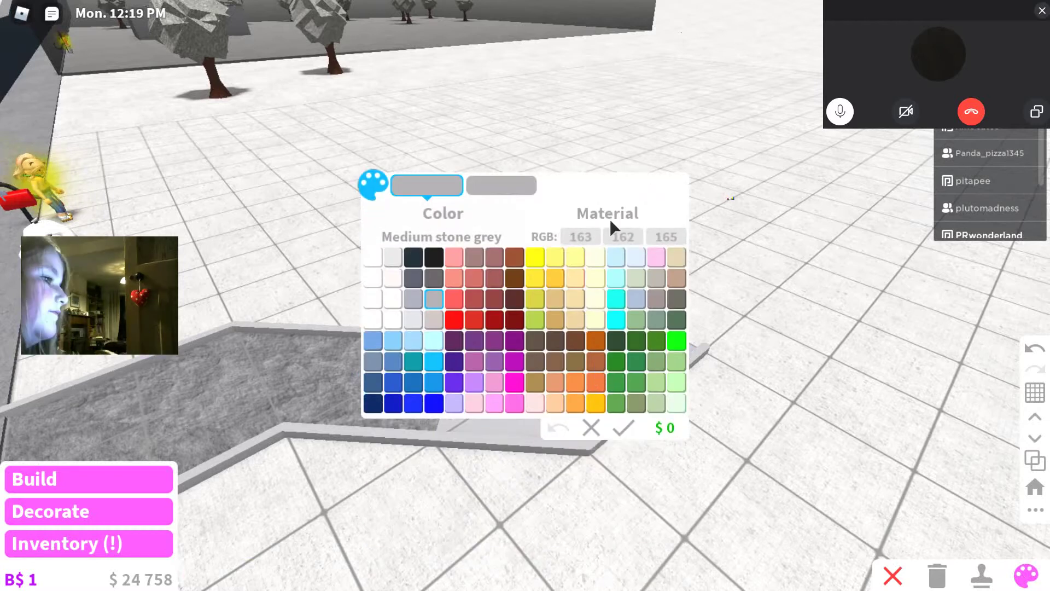
left_click(607, 210)
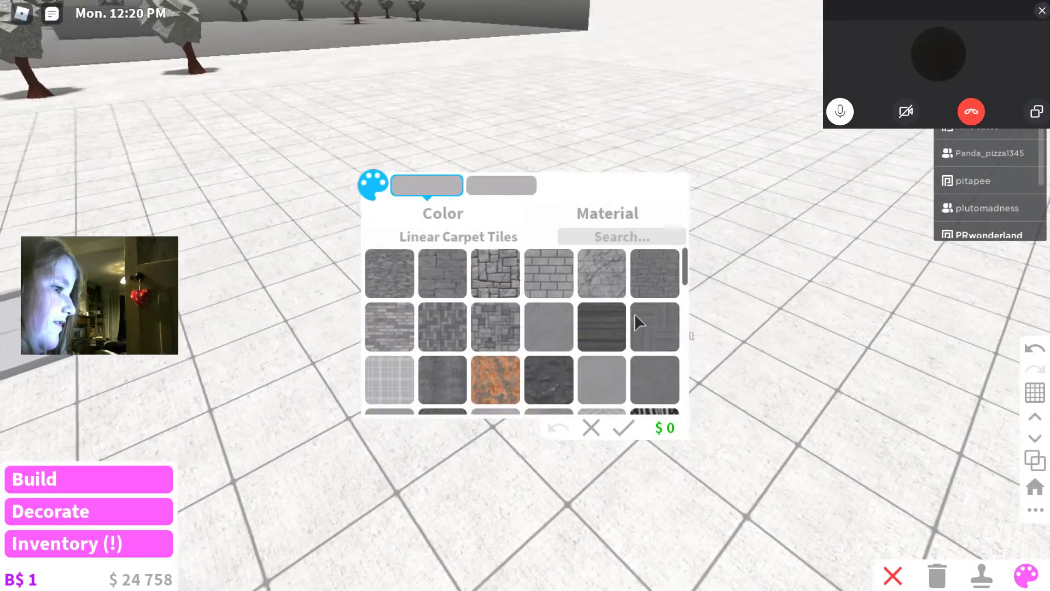
scroll(631, 320, "down", 3)
scroll(636, 323, "down", 2)
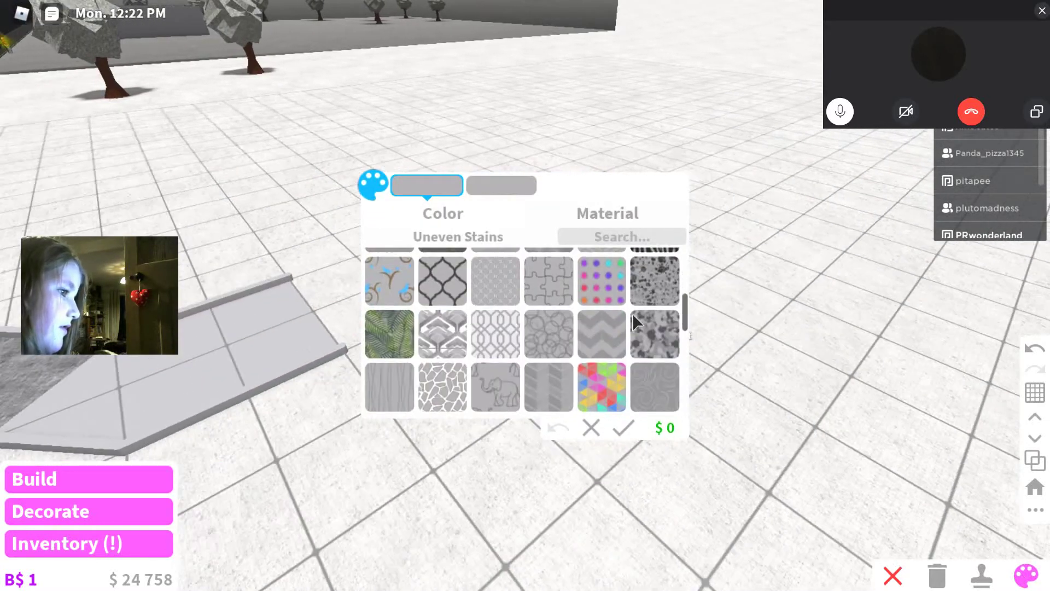
scroll(590, 324, "down", 2)
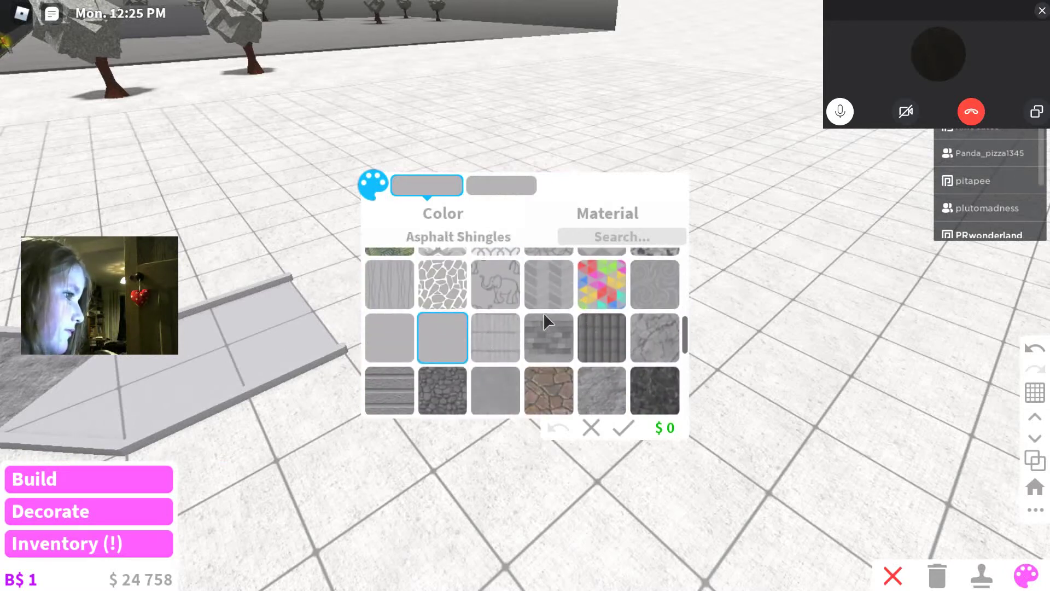
scroll(545, 309, "down", 2)
left_click(592, 295)
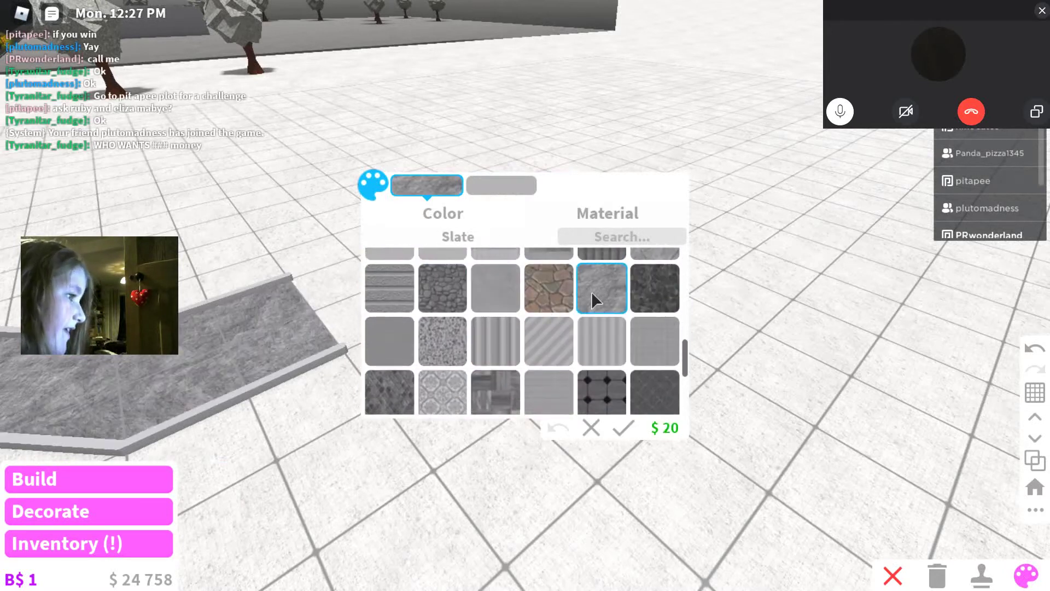
left_click(619, 424)
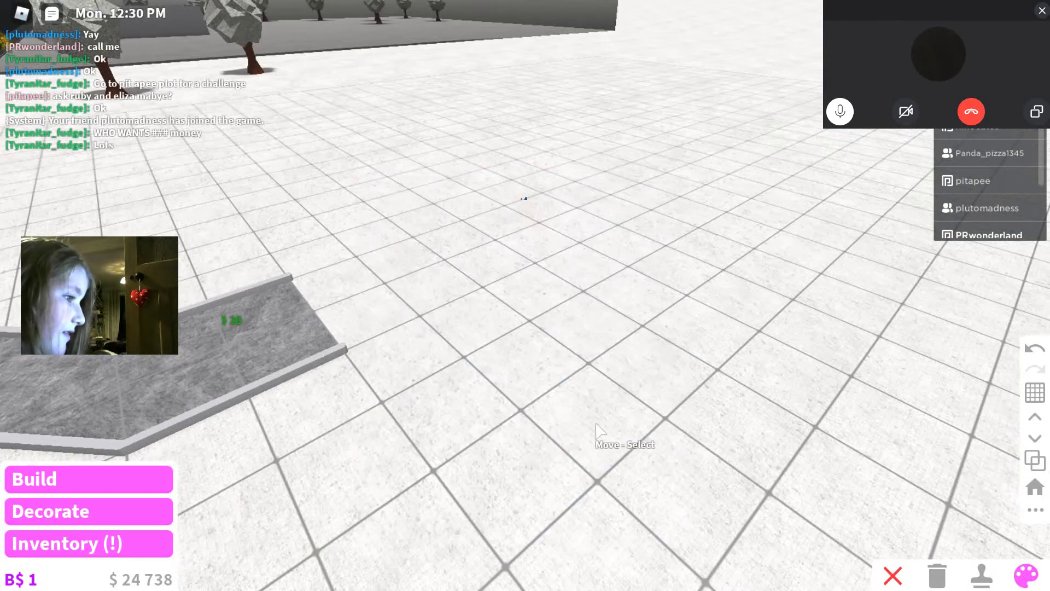
left_click_drag(593, 427, 993, 559)
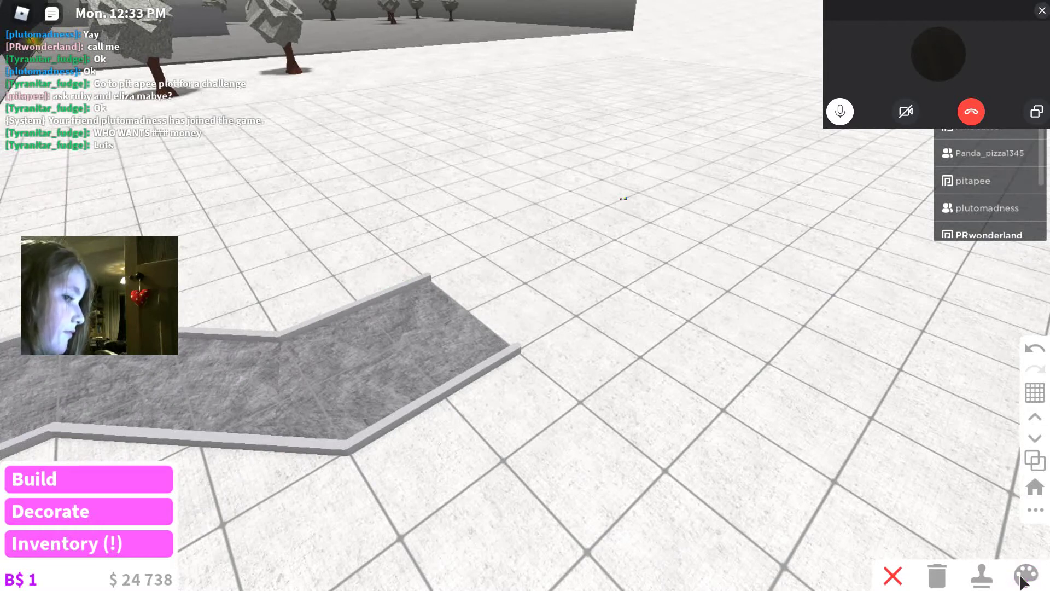
- Preview the Large Rectangular Chimney from the Chimneys category, then cancel its placement
left_click(121, 479)
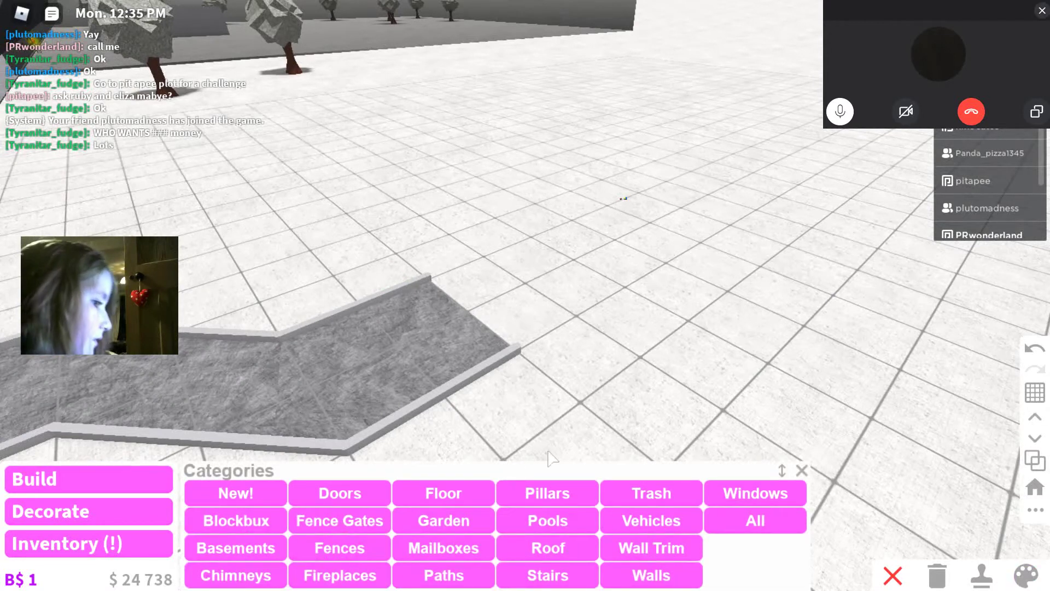
mouse_move(578, 414)
left_mouse_down()
mouse_move(540, 476)
mouse_move(434, 413)
mouse_move(436, 371)
left_mouse_up()
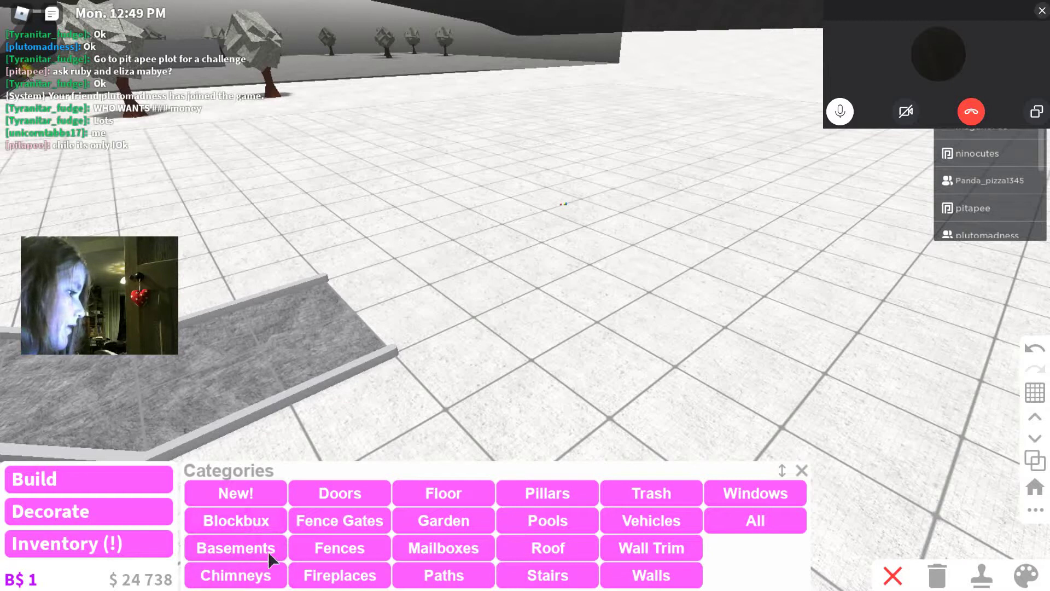
left_click(236, 576)
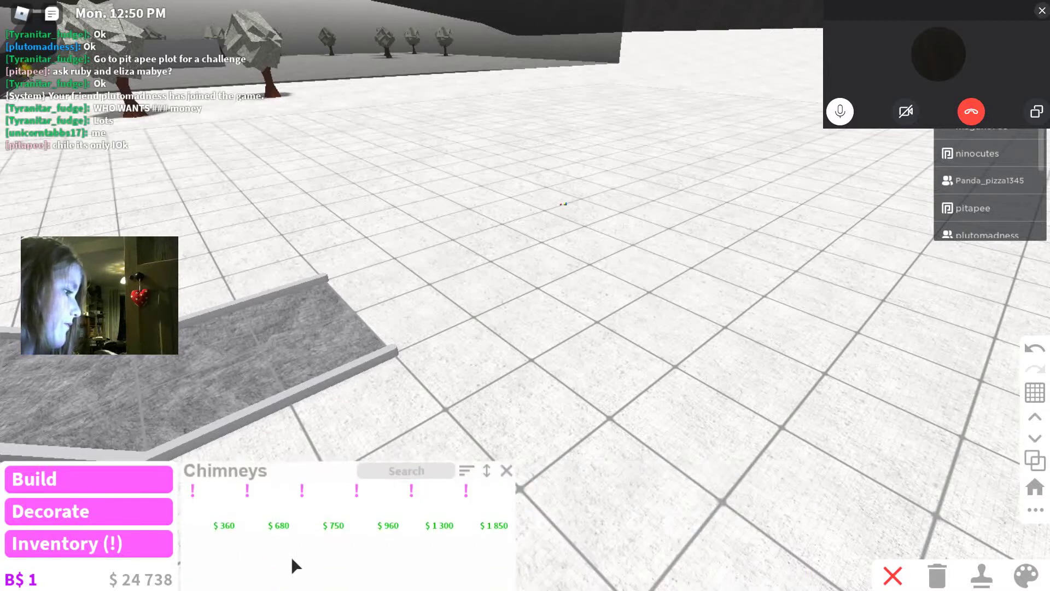
left_click(297, 518)
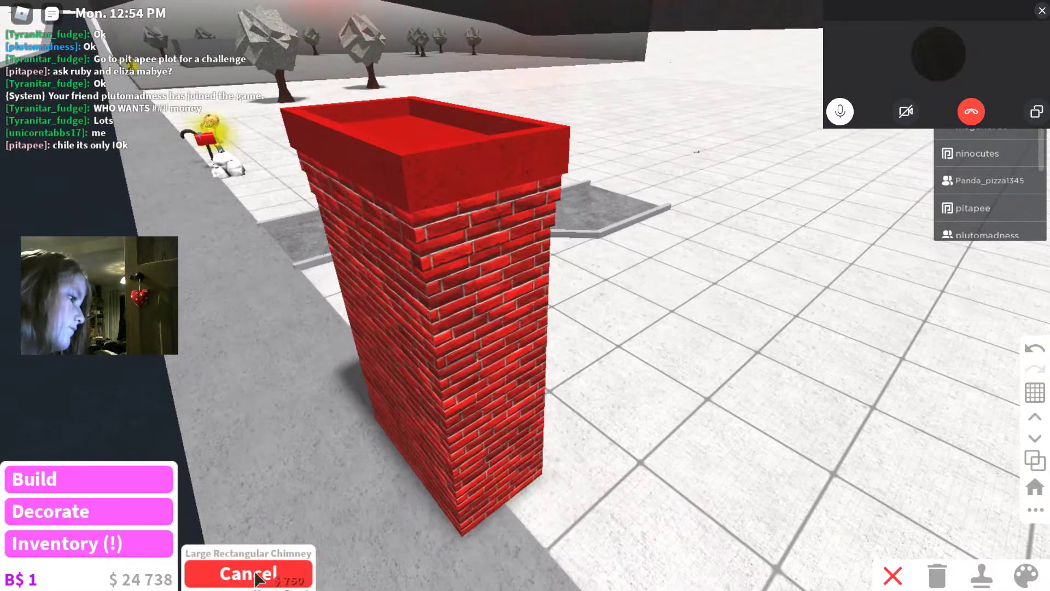
left_click(252, 572)
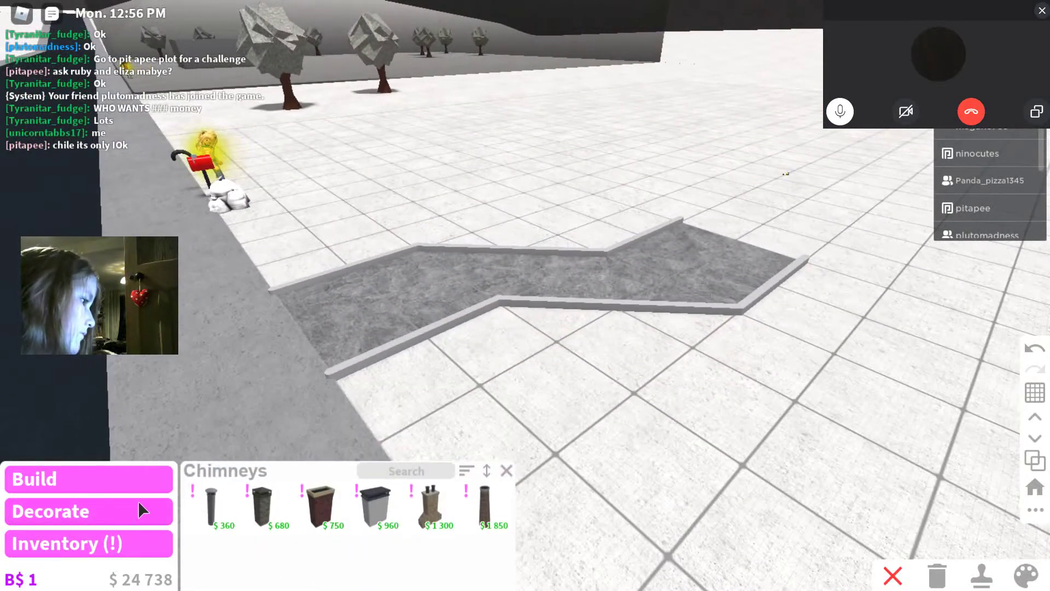
- Close the chimney list and sell the grey and red floor sections
left_click(135, 511)
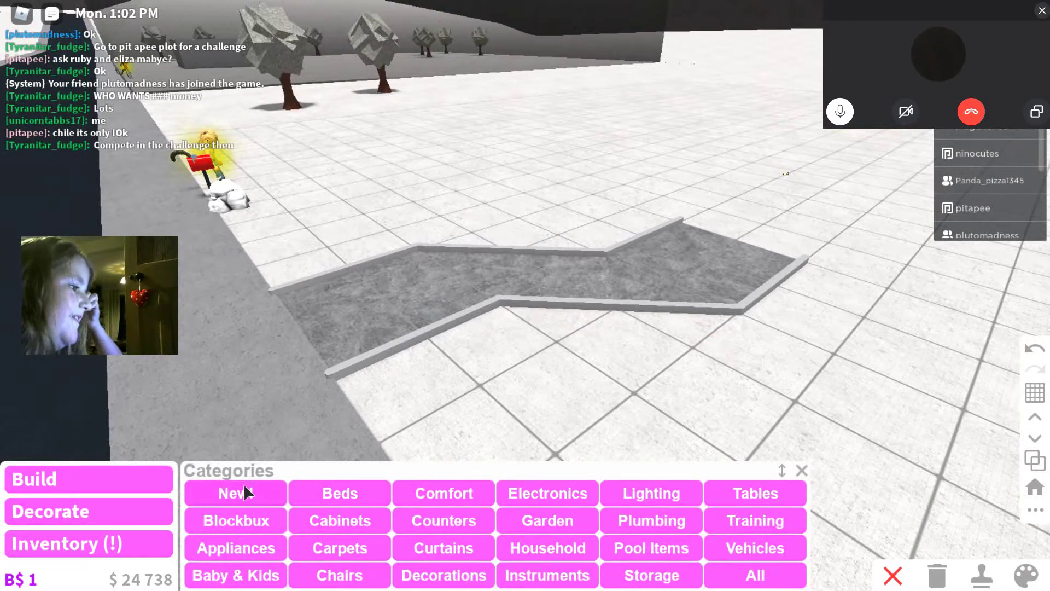
left_click_drag(492, 328, 858, 581)
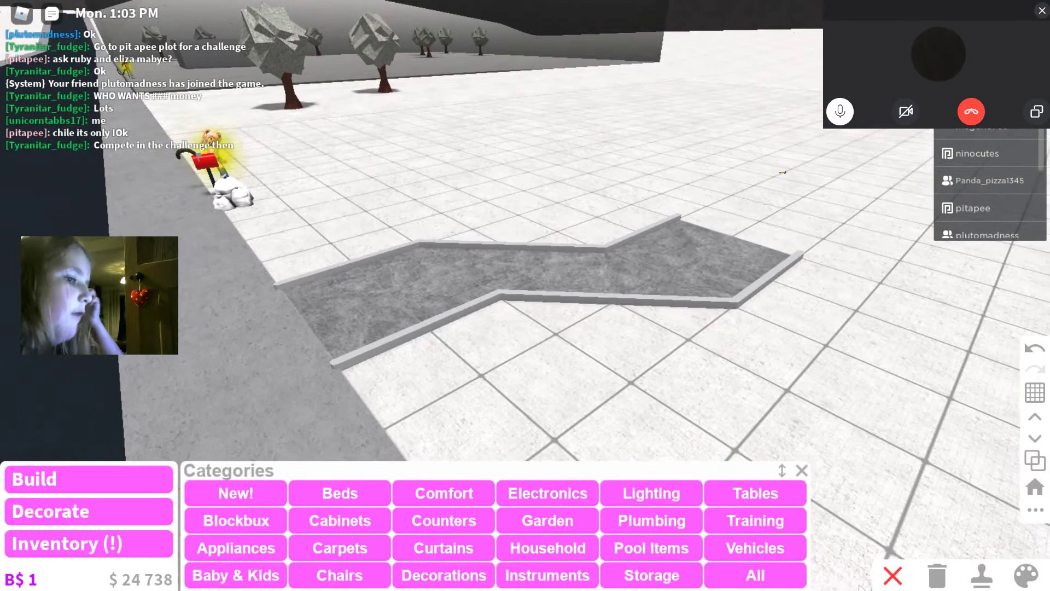
left_click_drag(785, 522, 981, 543)
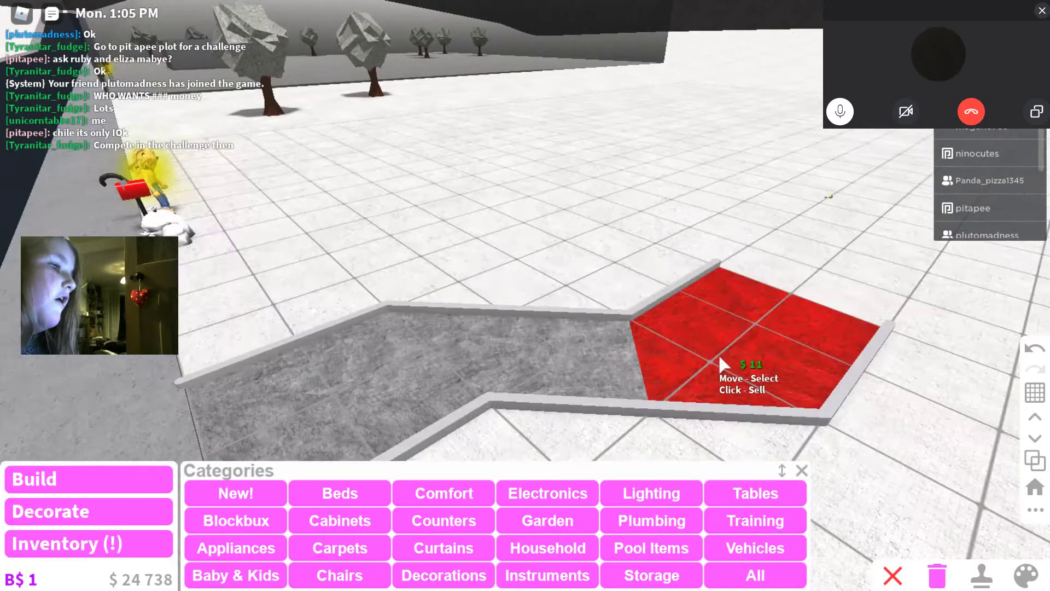
left_click(723, 345)
left_click(525, 361)
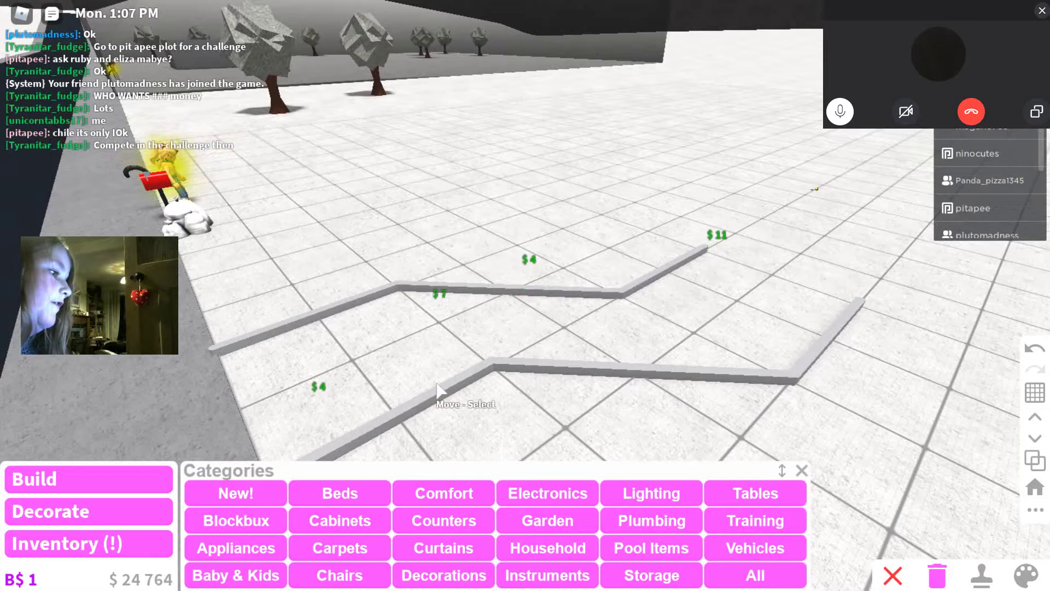
- Sell the remaining wall segments: lower-left diagonal, lower horizontal, right diagonal and the rest
left_click(439, 392)
left_click(574, 369)
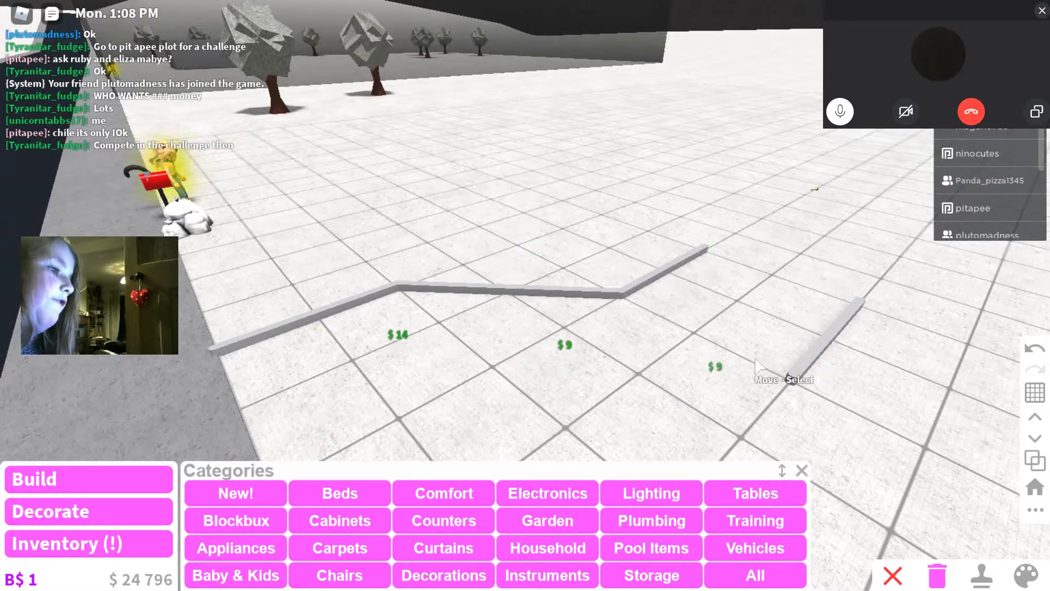
left_click(821, 345)
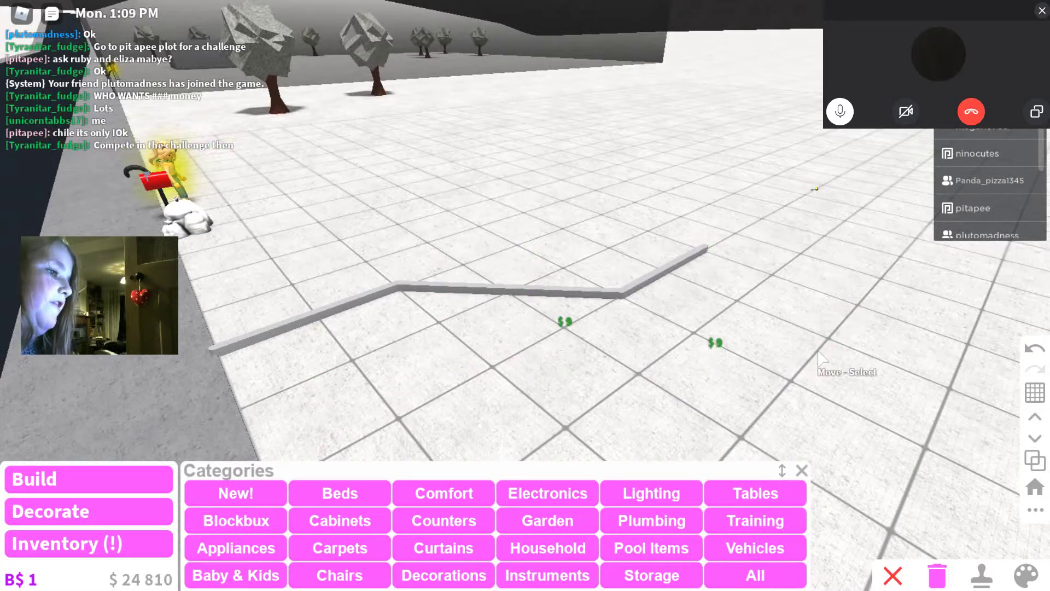
left_click(652, 275)
left_click(577, 300)
left_click(422, 281)
left_click(329, 316)
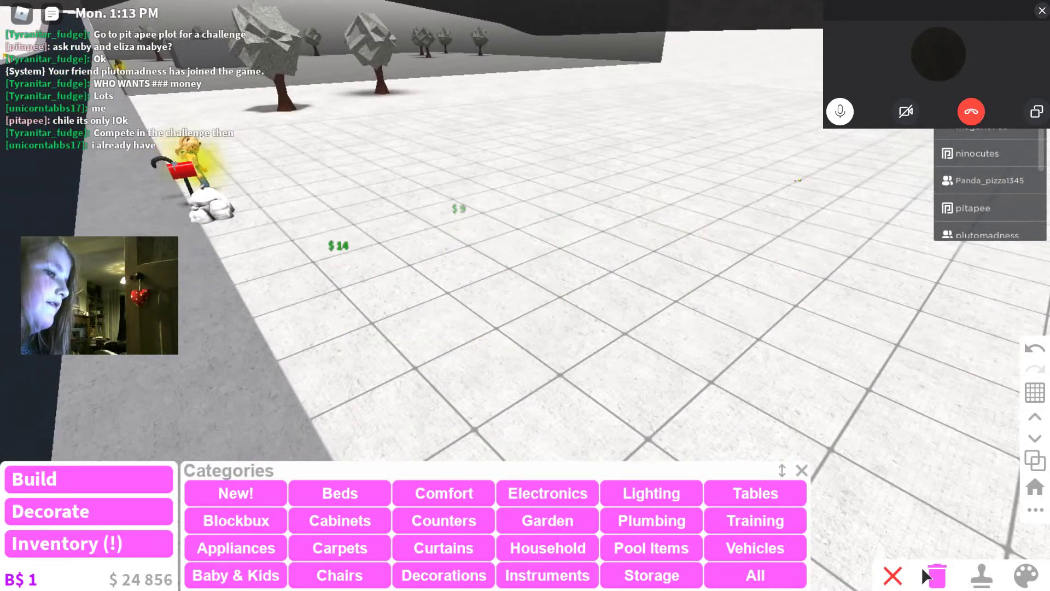
- Leave build mode and walk the avatar onto the road
left_click(894, 575)
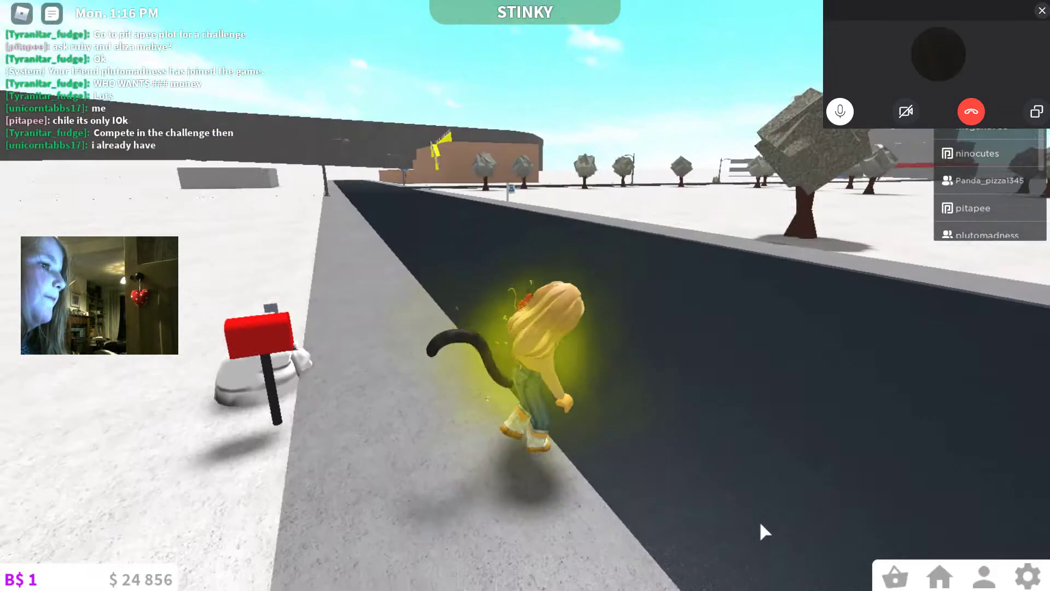
key("w")
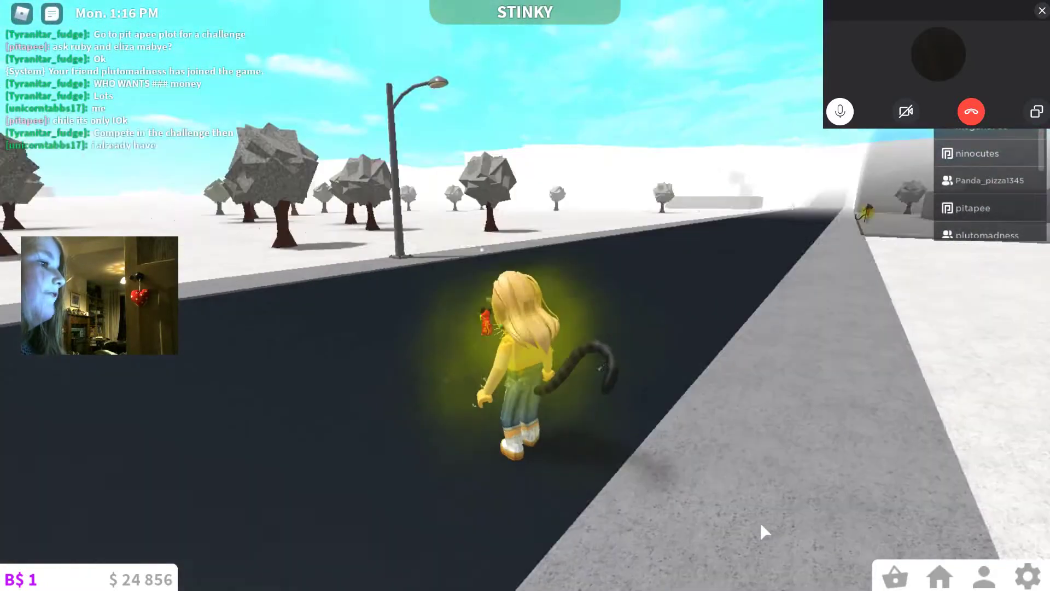
key("w")
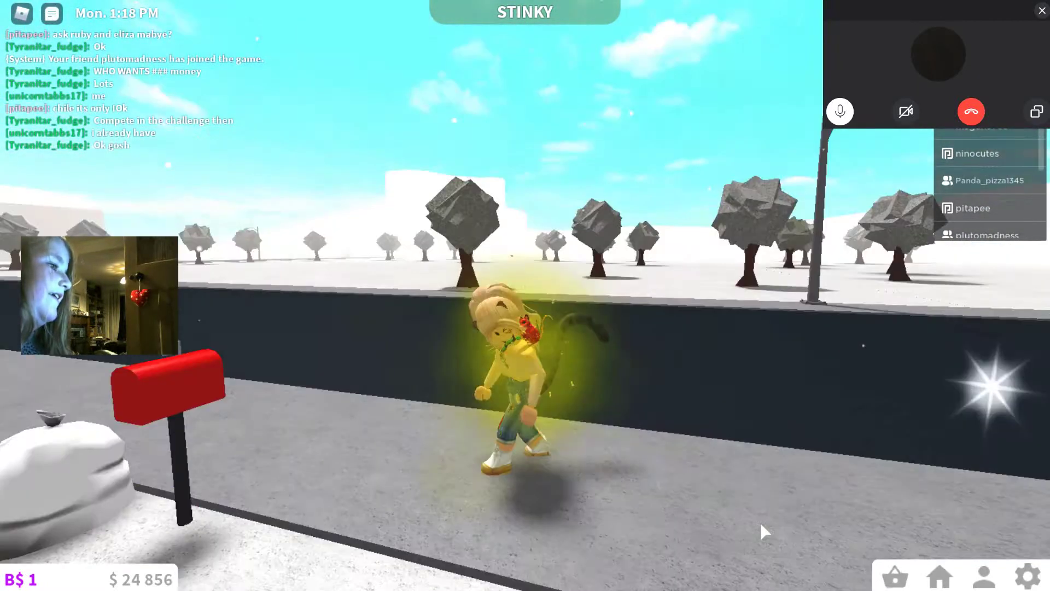
key("w")
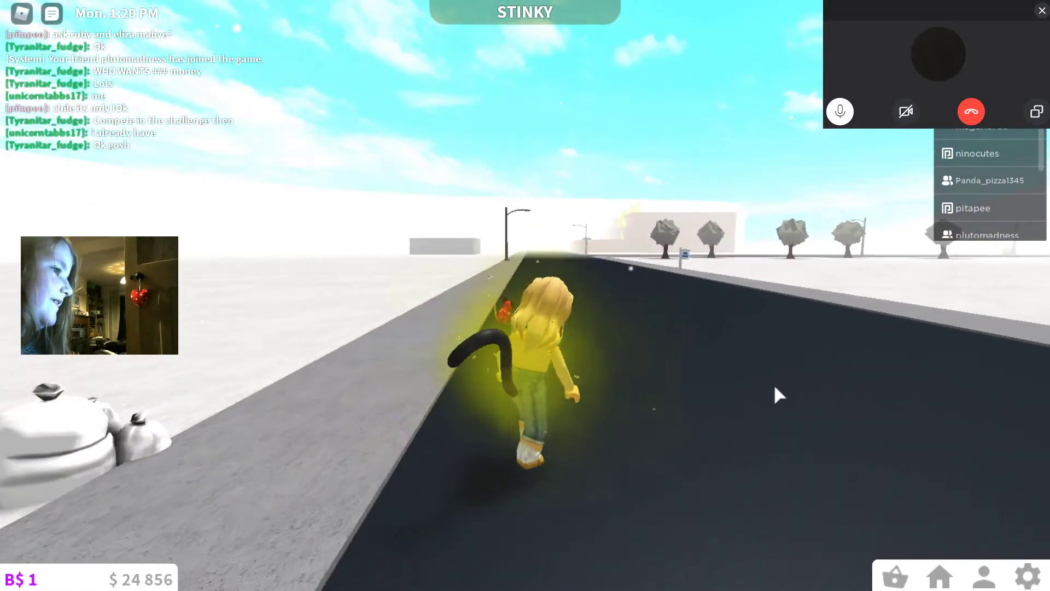
left_click_drag(734, 409, 648, 335)
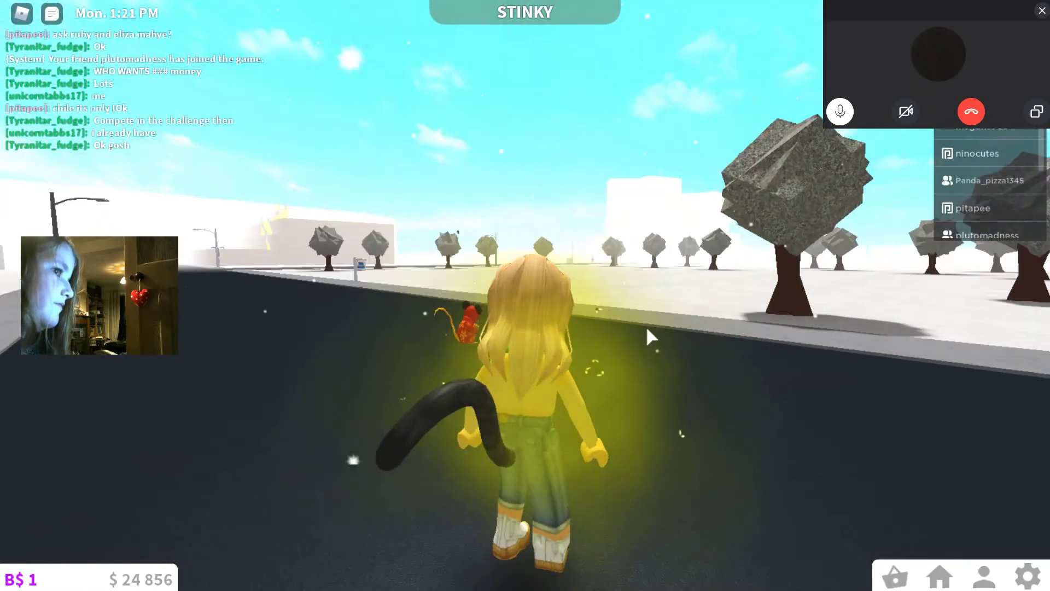
- Turn the game volume all the way down in Settings
key("Escape")
left_click(408, 86)
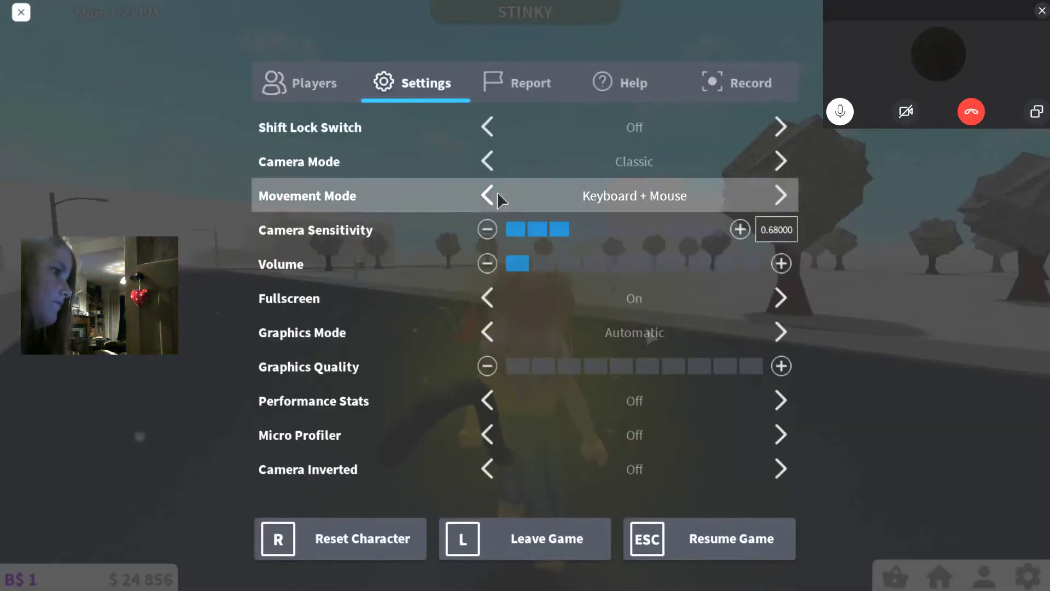
left_click(555, 264)
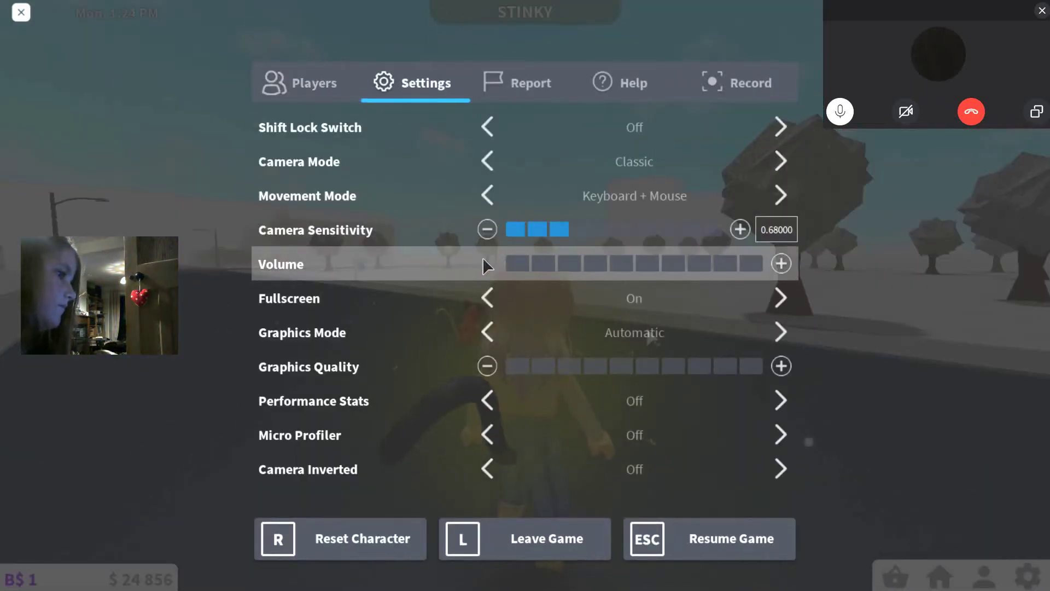
key("Escape")
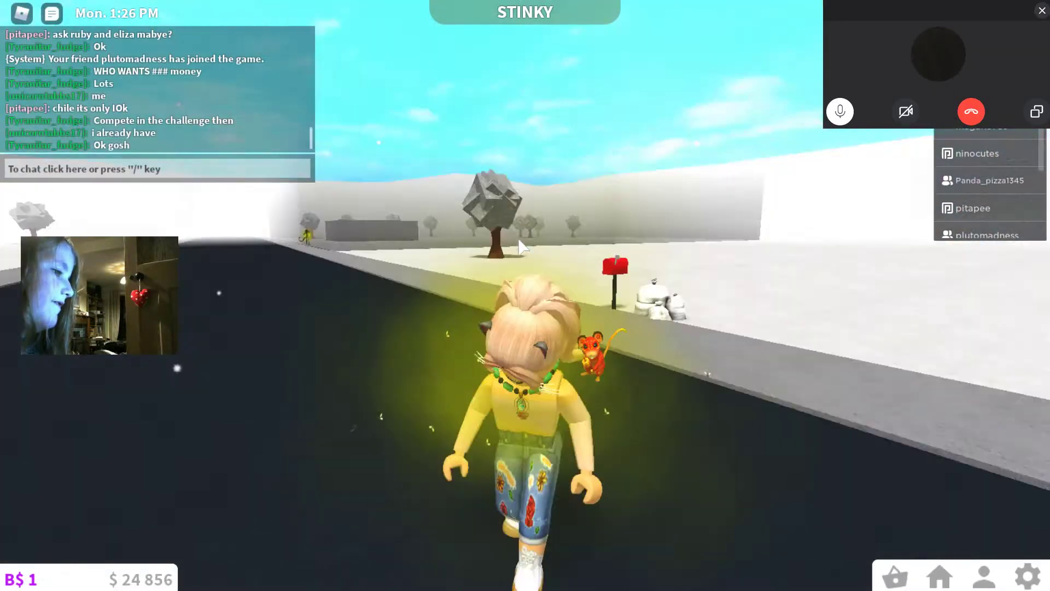
scroll(518, 238, "down", 3)
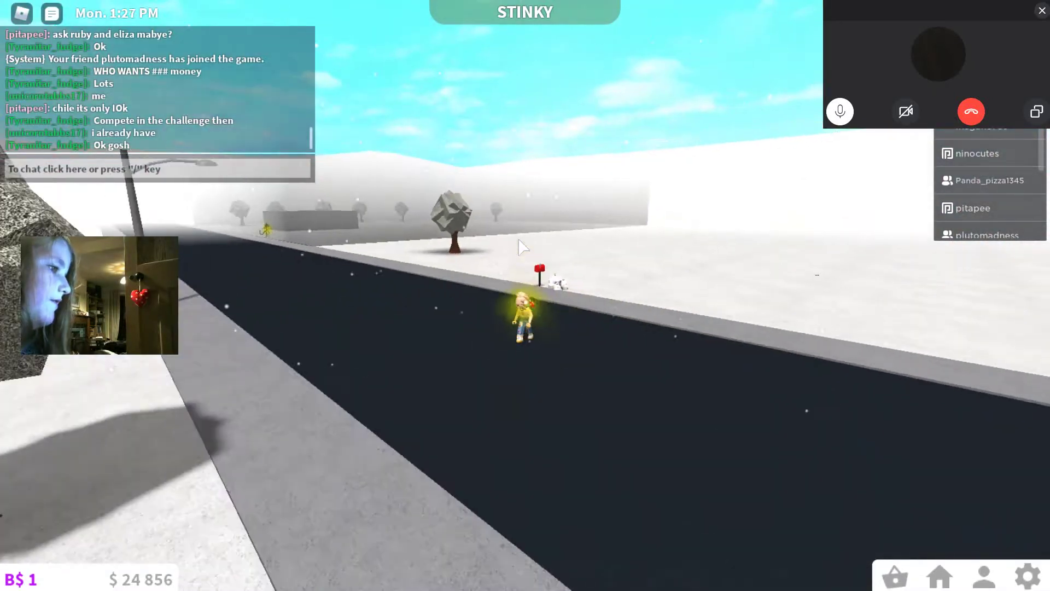
- Walk the avatar down the road toward the other player
key("Right")
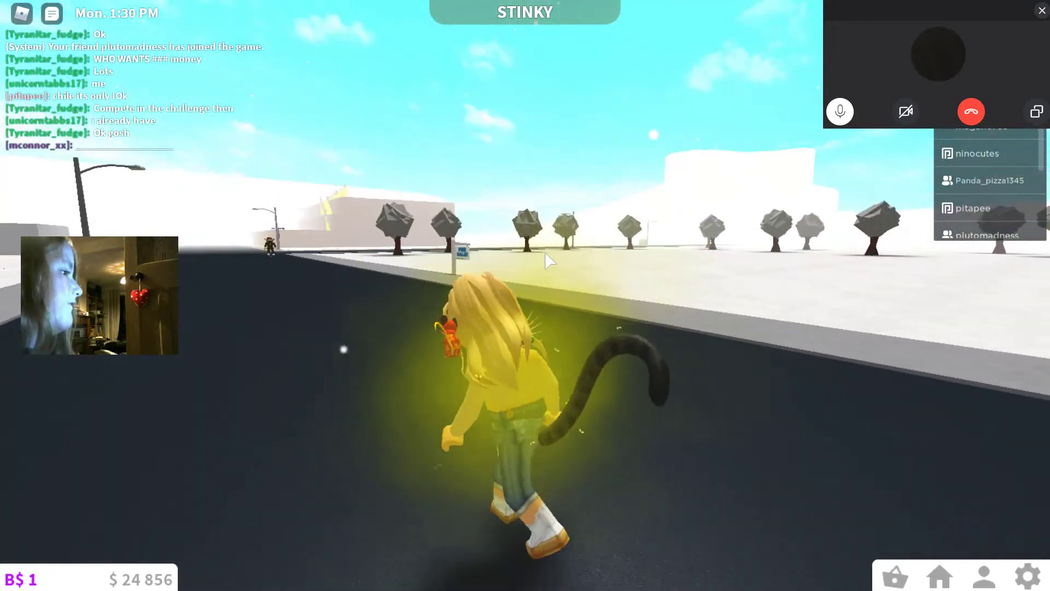
key("Right")
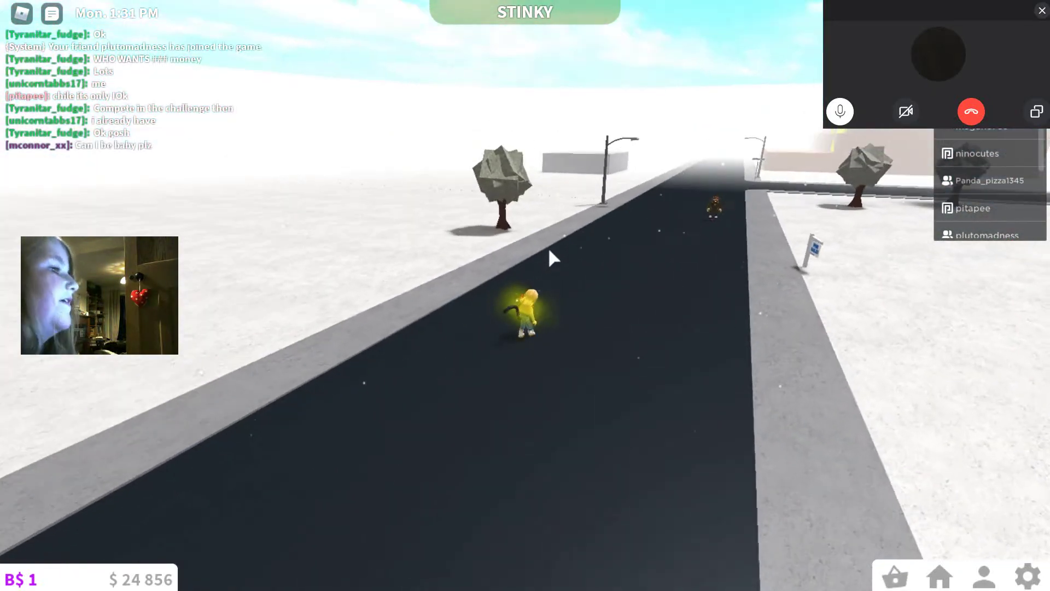
key("s")
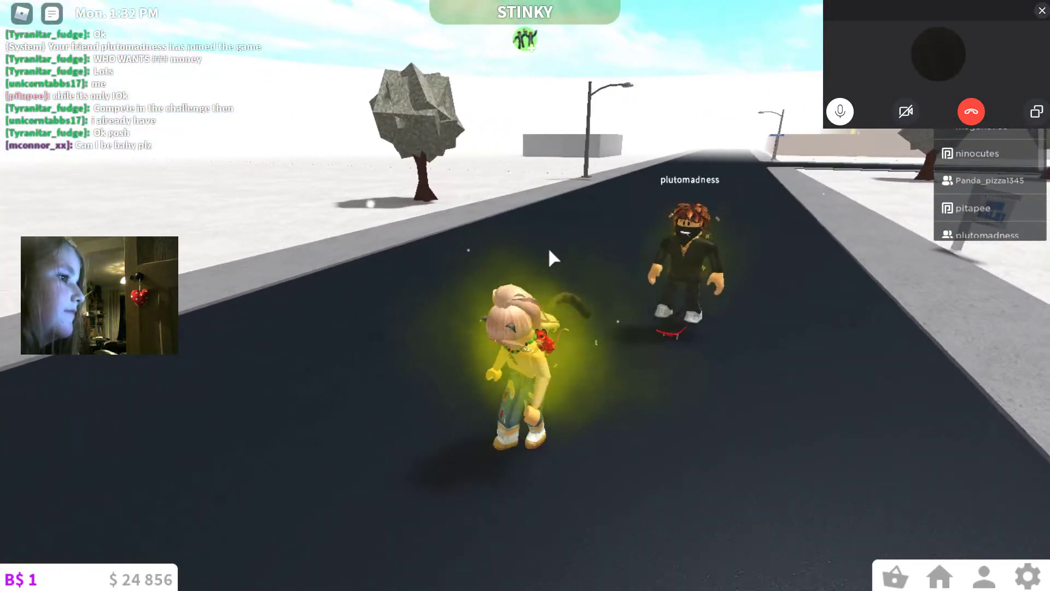
key("w")
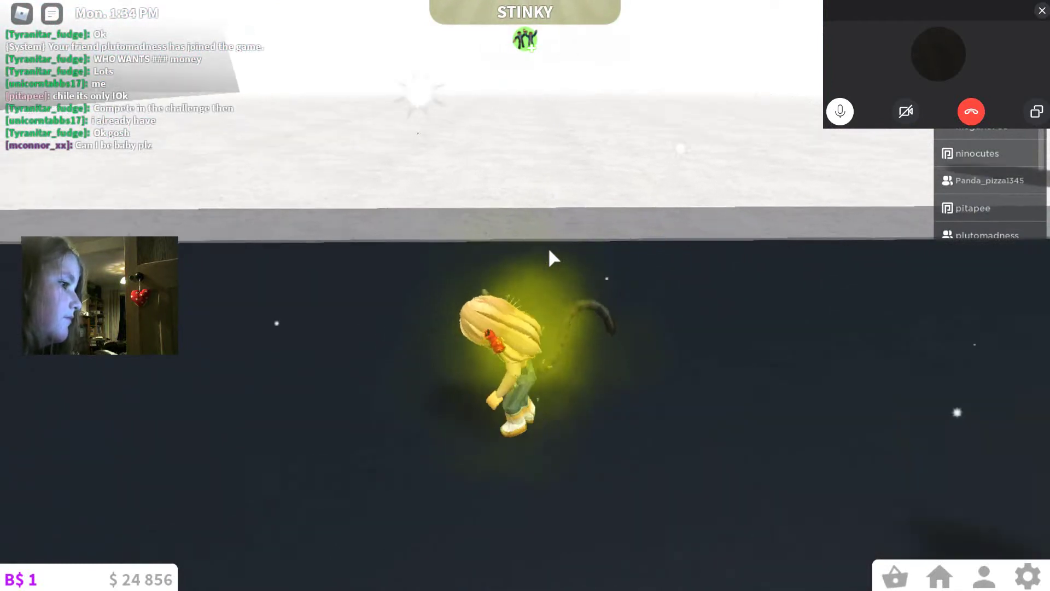
key("s")
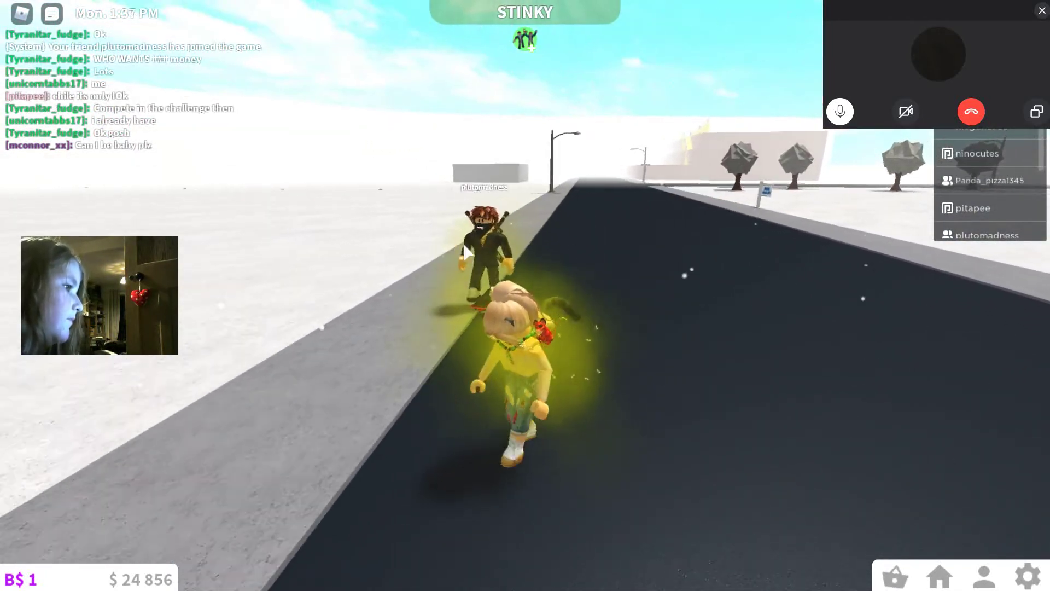
left_click(529, 263)
mouse_move(510, 280)
left_mouse_down()
mouse_move(678, 273)
mouse_move(729, 286)
left_mouse_up()
key("a")
key("w")
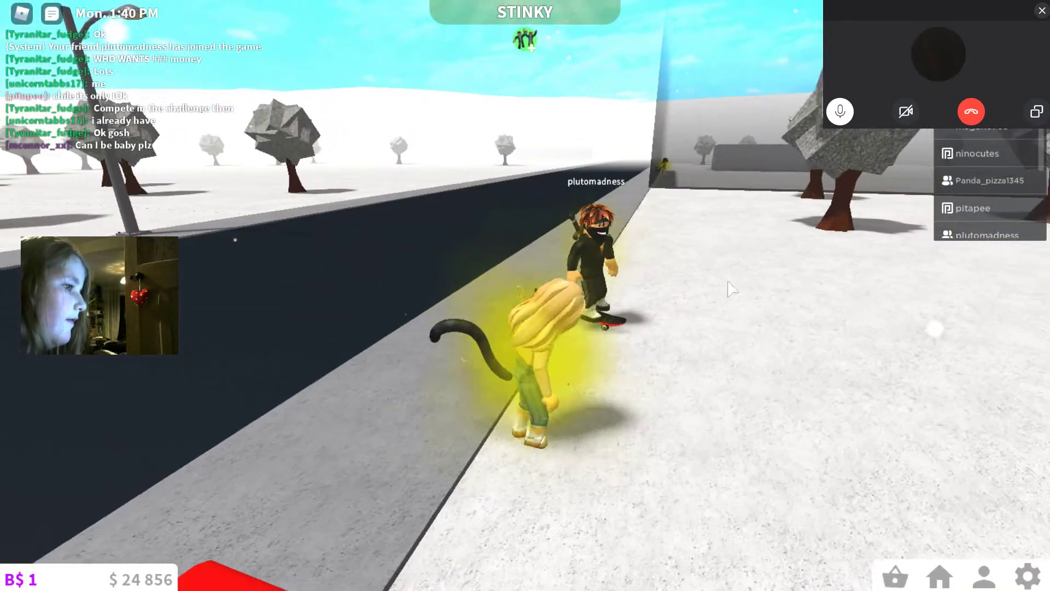
left_click_drag(624, 246, 394, 368)
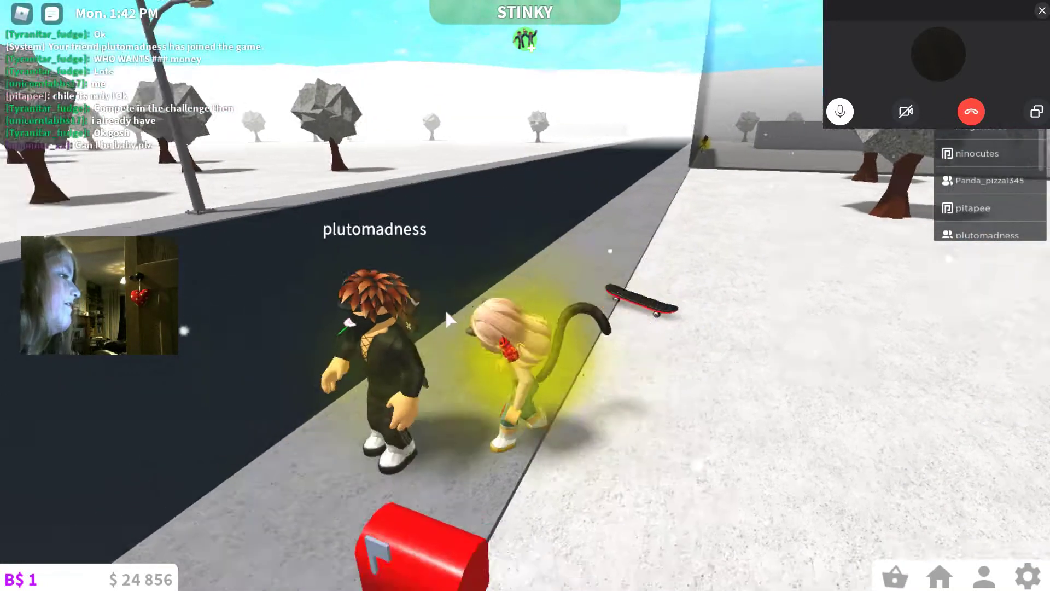
- Bring up plutomadness's interaction options and look over the permission levels
left_click(394, 368)
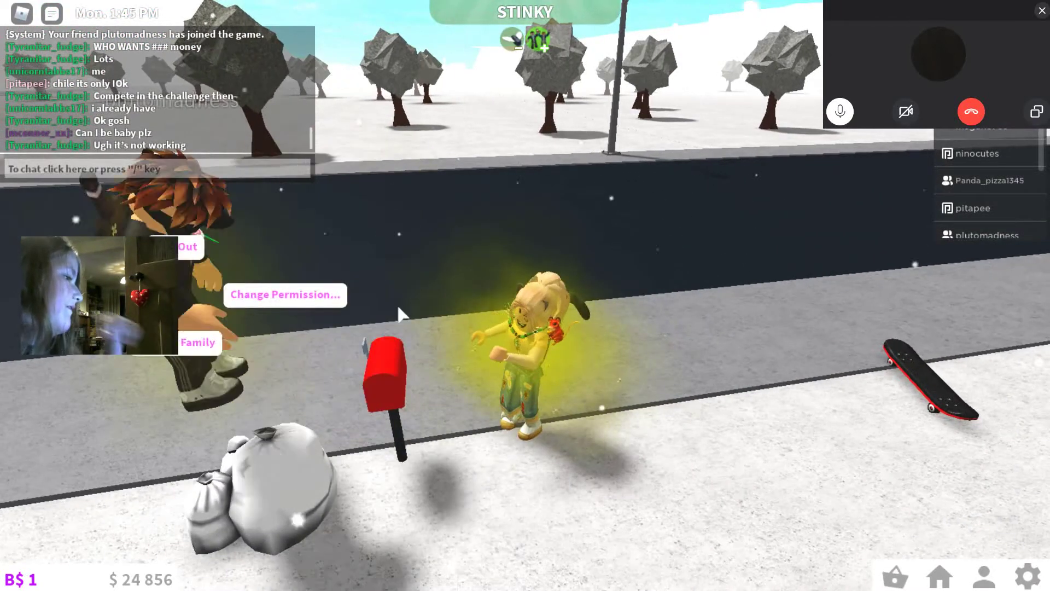
left_click_drag(297, 277, 478, 291)
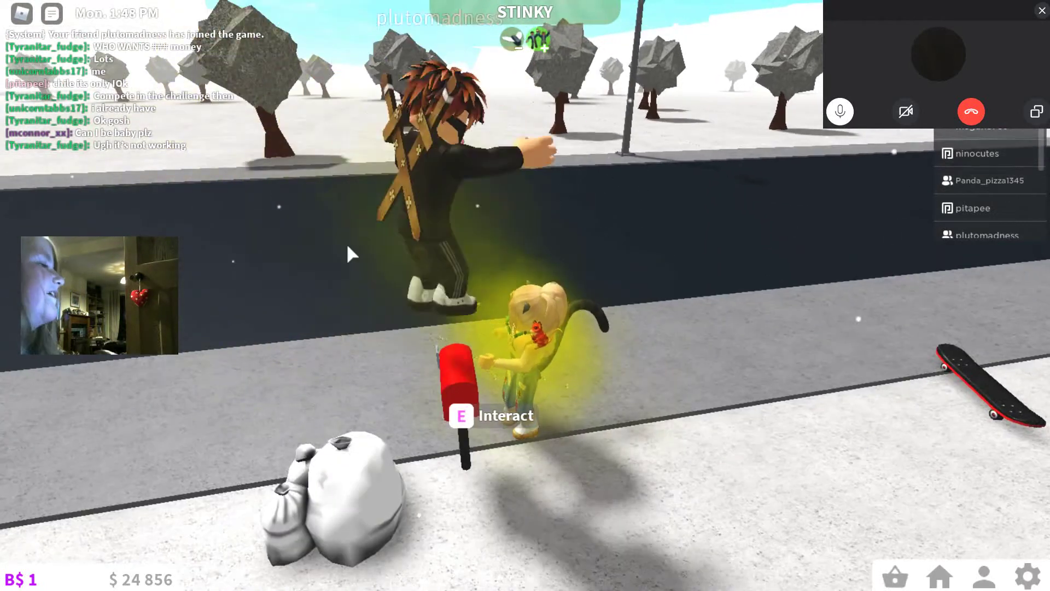
left_click(346, 243)
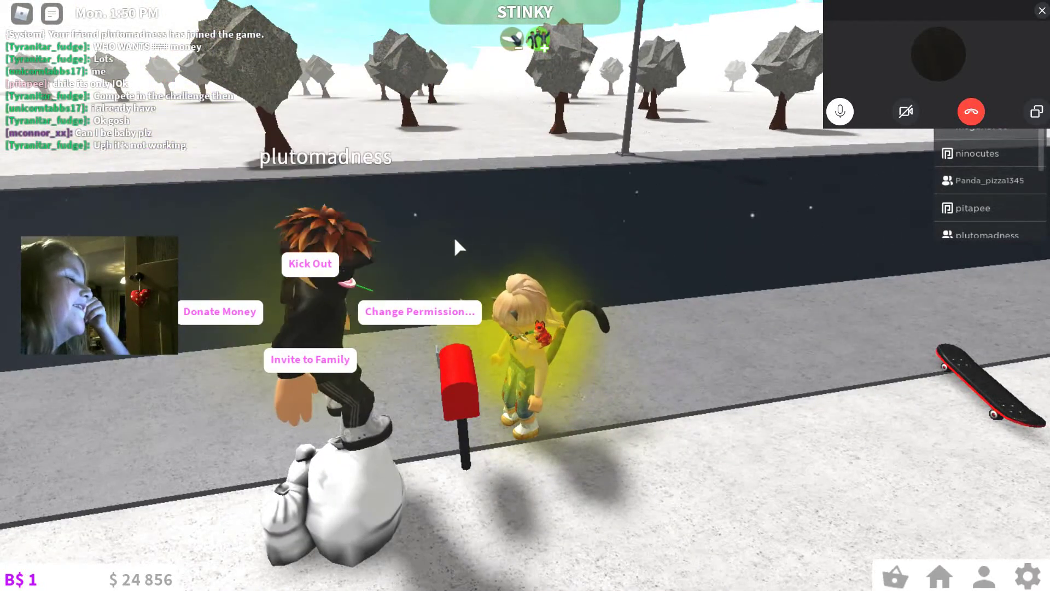
left_click(437, 315)
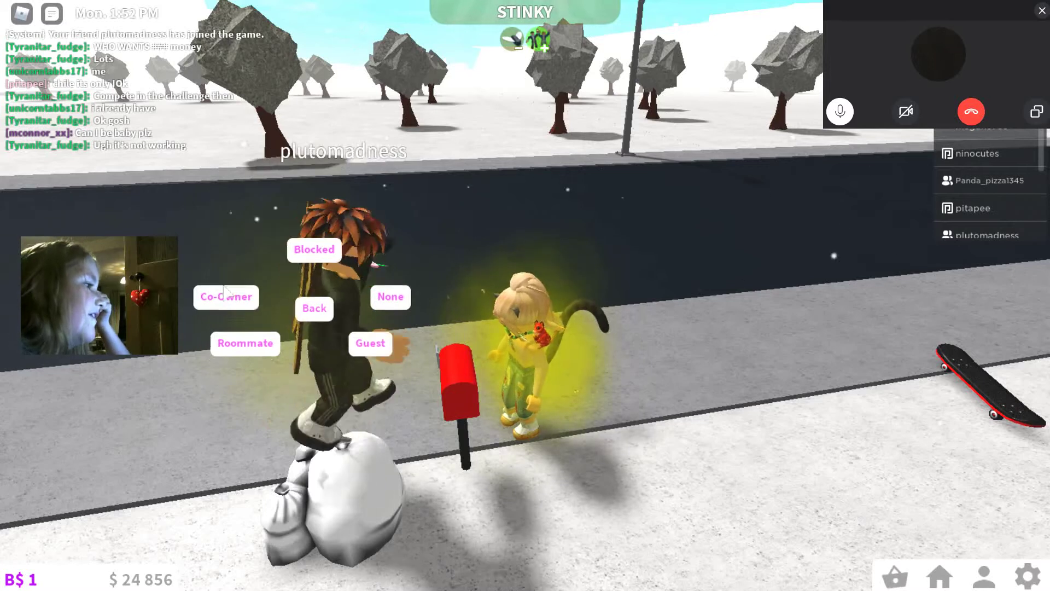
left_click(297, 258)
left_click(361, 279)
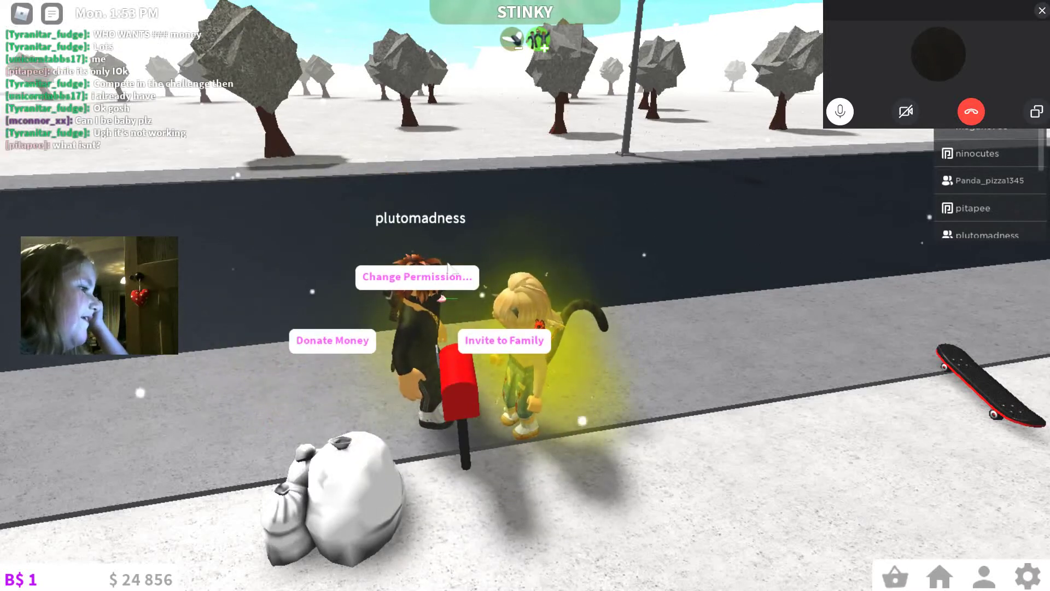
left_click(416, 276)
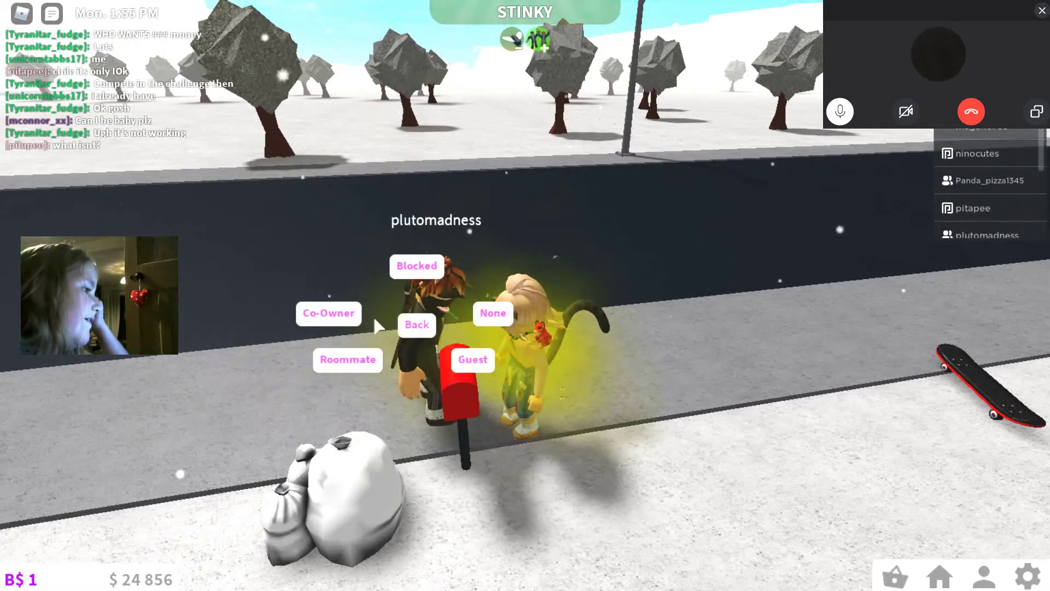
left_click(333, 313)
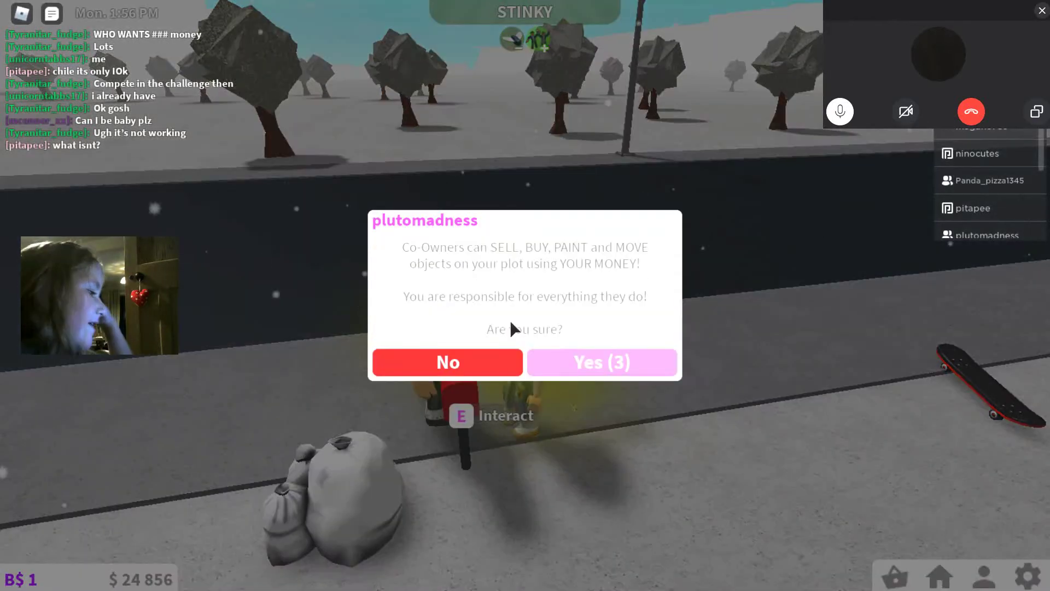
left_click(599, 362)
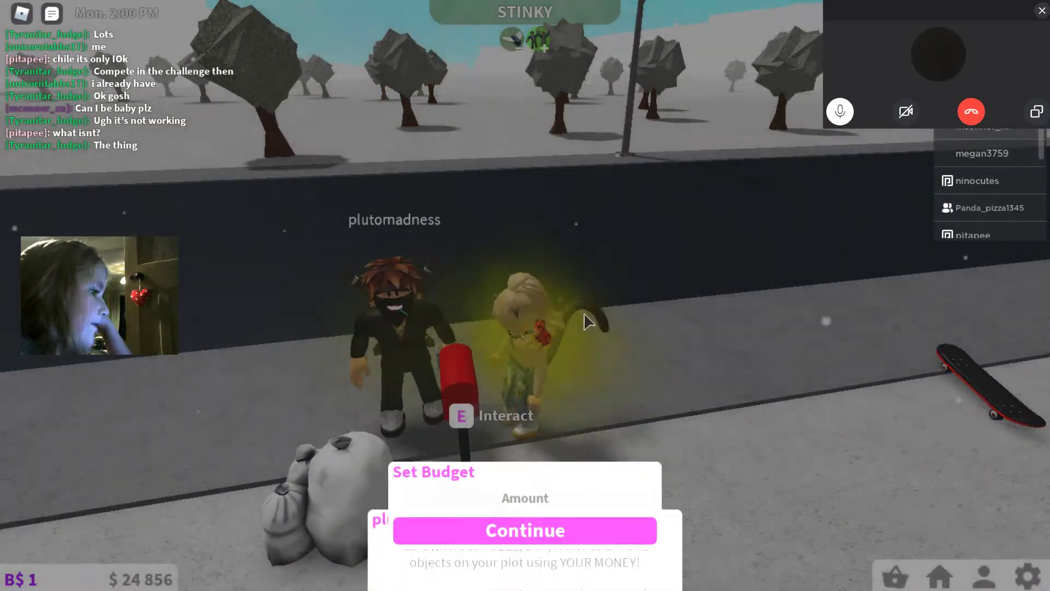
type("24")
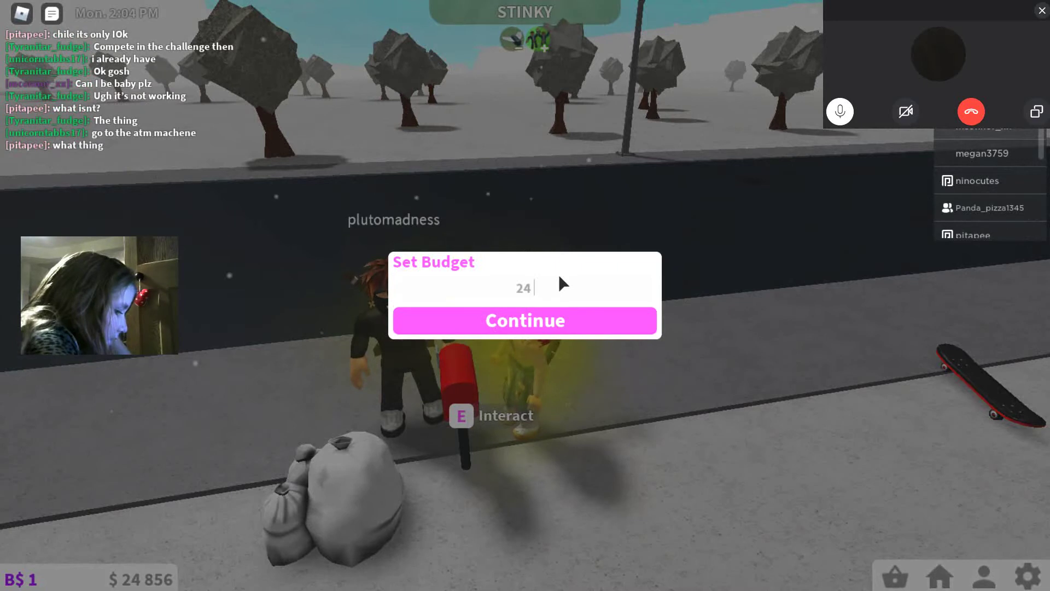
type(" 8")
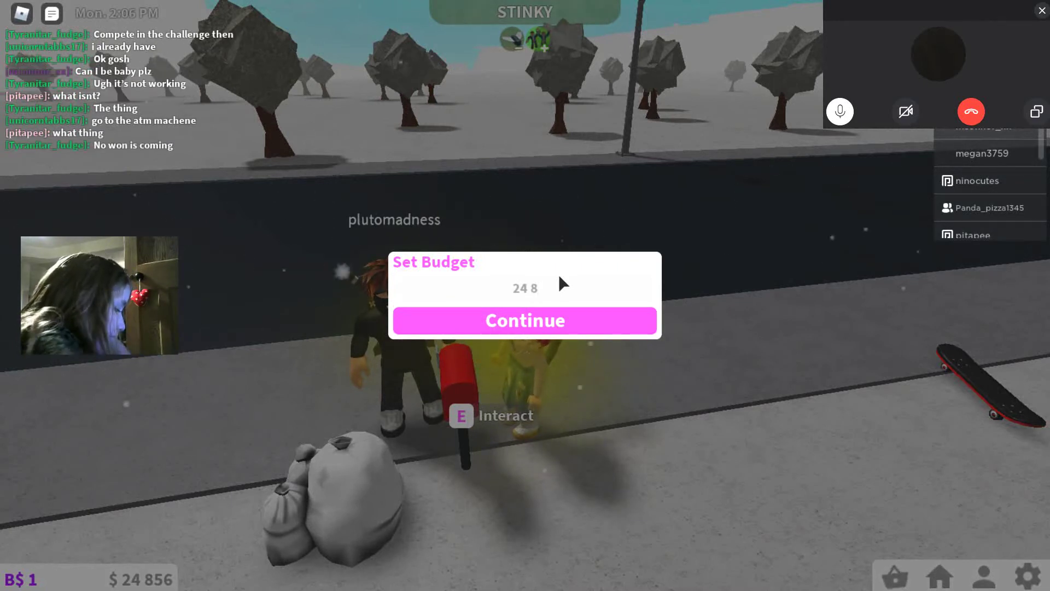
type("56")
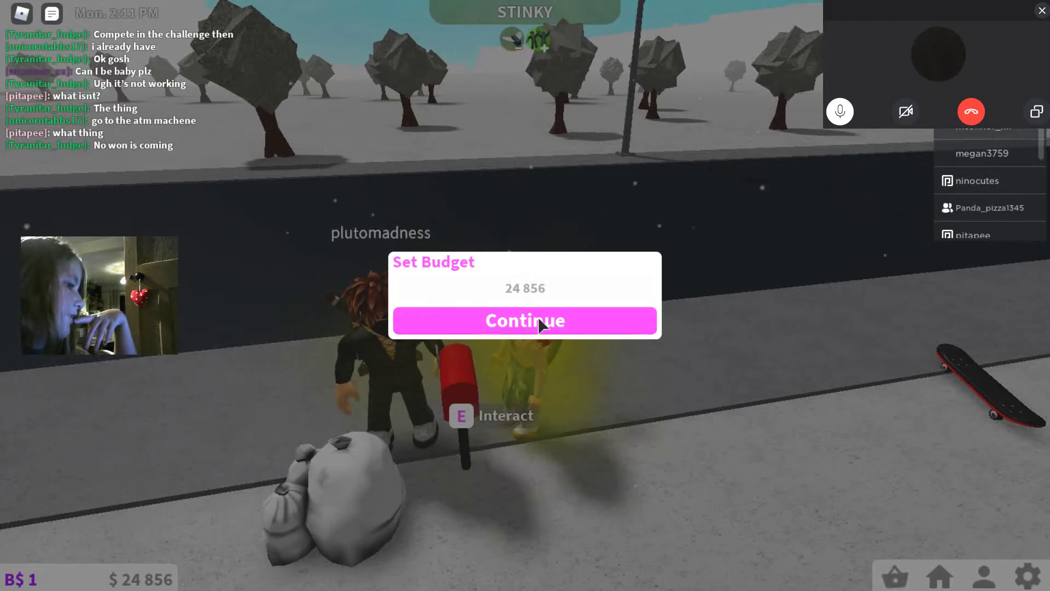
left_click(537, 316)
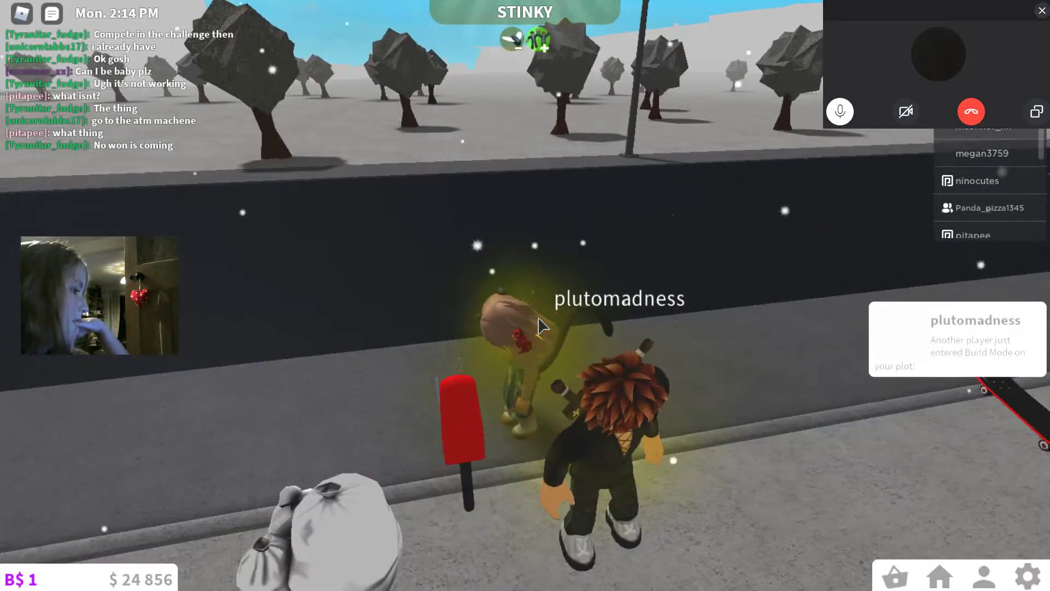
- Enter Build Mode on the ABC DAYCARE house plot
left_click_drag(541, 325, 575, 287)
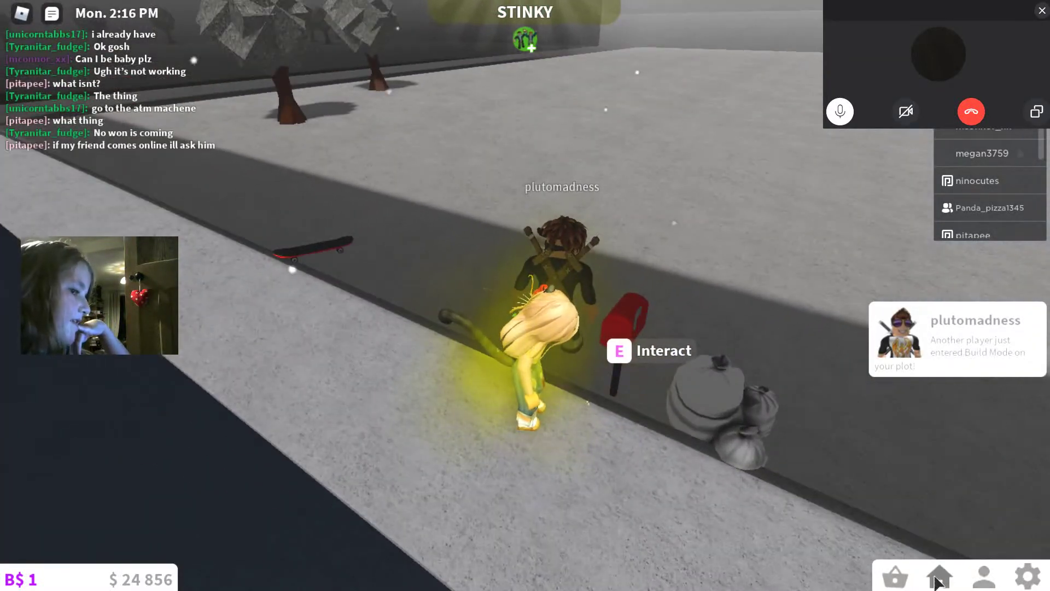
left_click(937, 577)
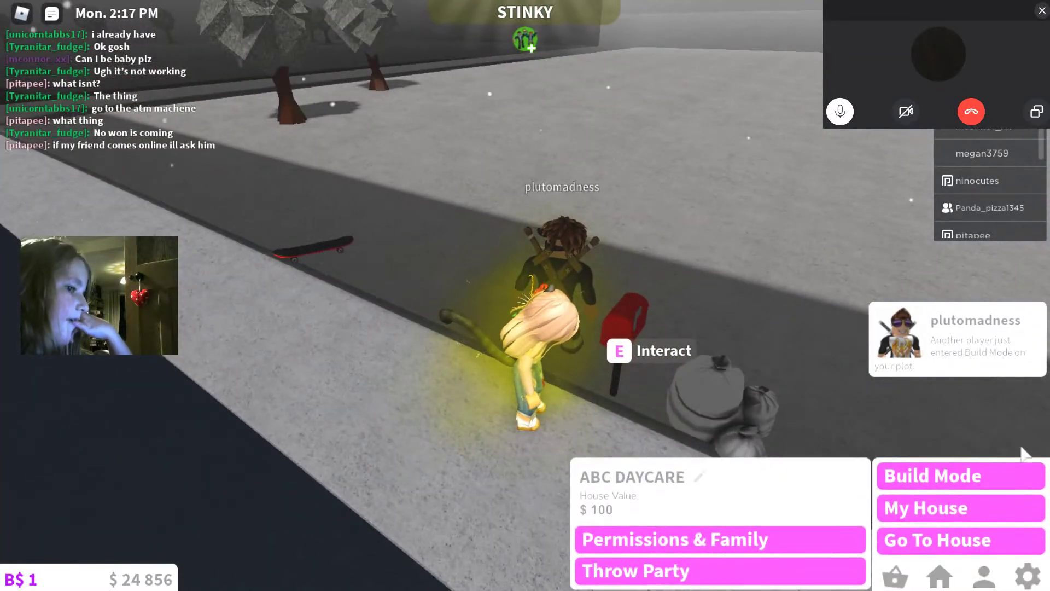
left_click(944, 475)
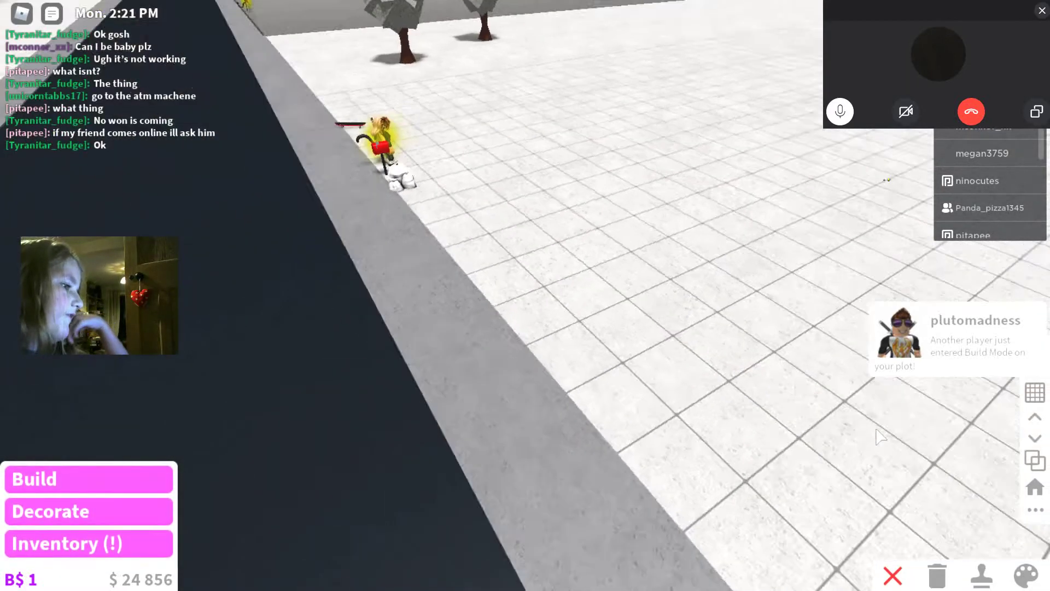
left_click_drag(880, 437, 880, 437)
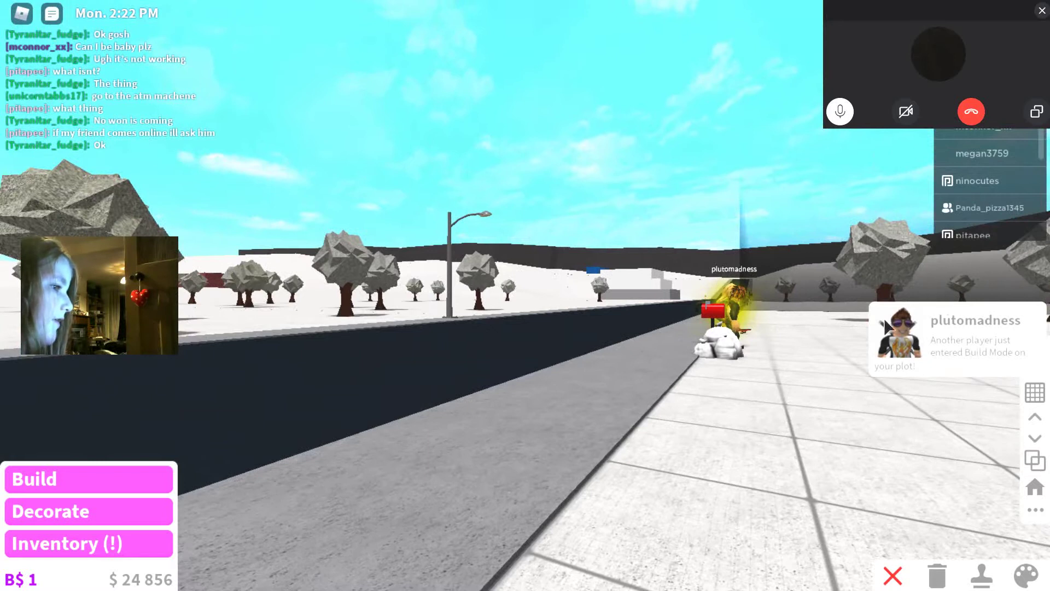
mouse_move(986, 301)
left_mouse_down()
mouse_move(570, 202)
mouse_move(410, 203)
left_mouse_up()
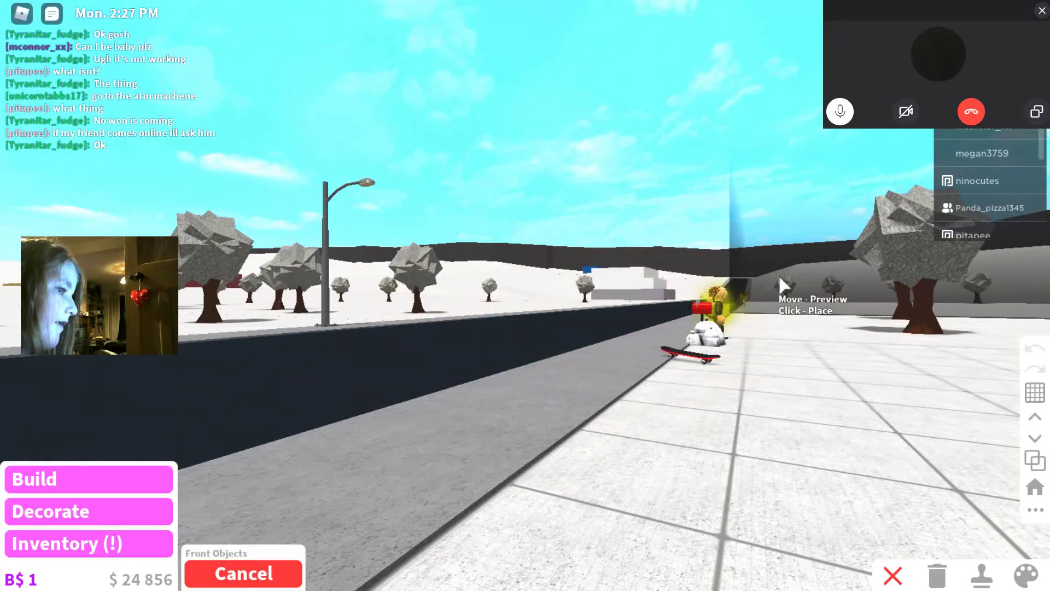
left_click(748, 305)
mouse_move(722, 316)
left_mouse_down()
mouse_move(694, 246)
mouse_move(492, 246)
left_mouse_up()
- Draw the first grey wall section across the cleared floor
left_click(235, 520)
left_click_drag(574, 287, 636, 368)
left_click(244, 574)
left_click_drag(575, 344, 596, 247)
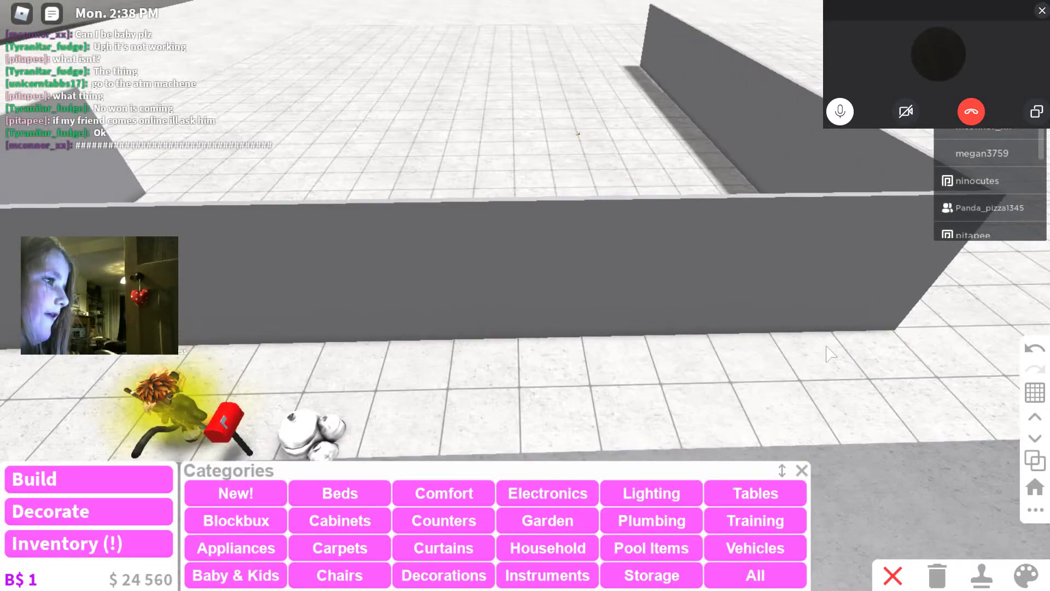
- Add connected grey walls into a larger enclosure, leaving the budget at 23,582
right_click(831, 353)
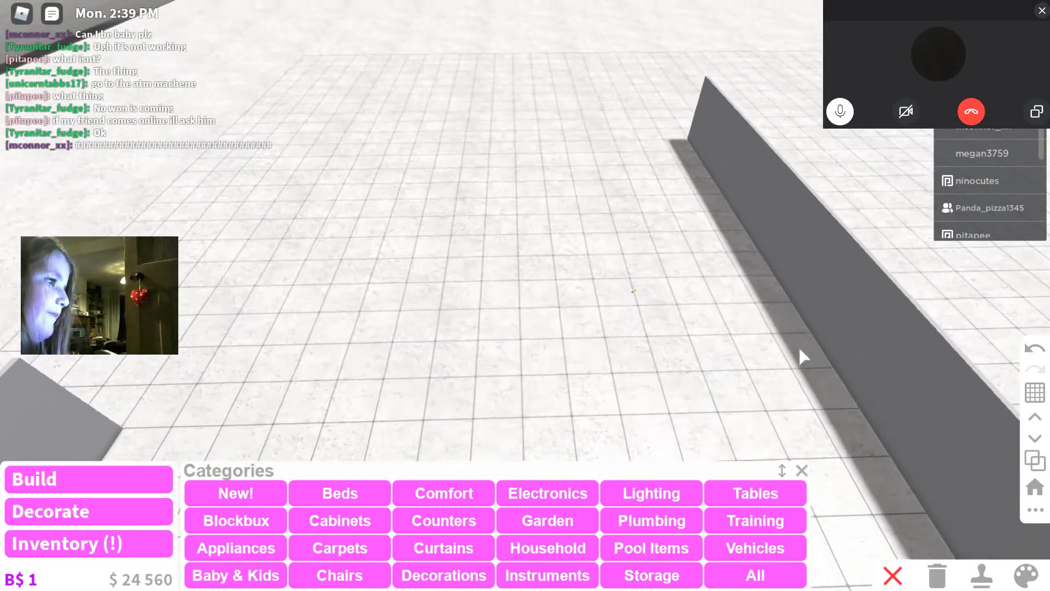
left_click_drag(798, 354, 499, 374)
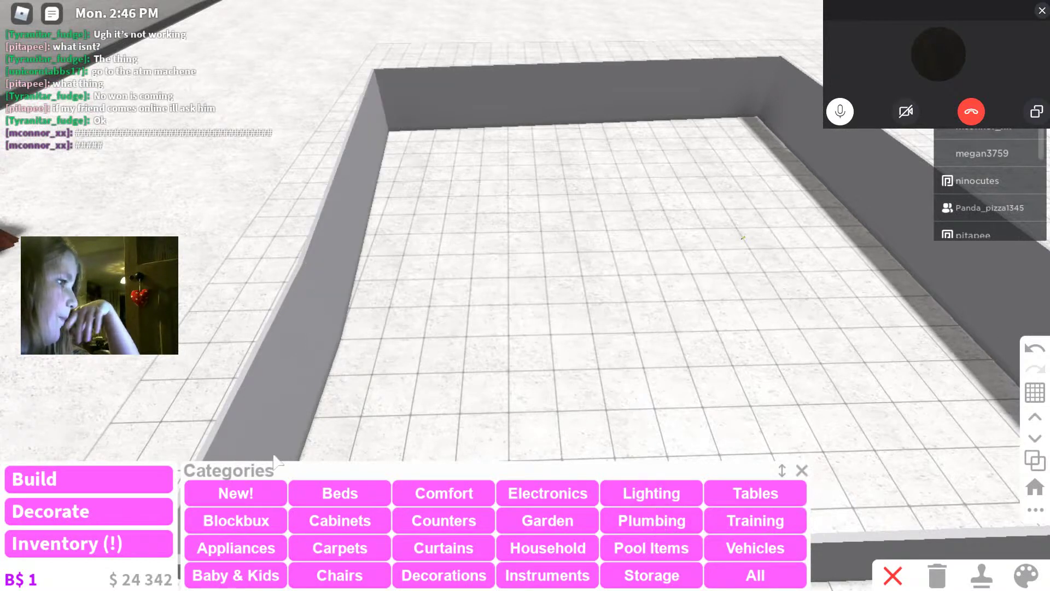
left_click_drag(271, 458, 395, 425)
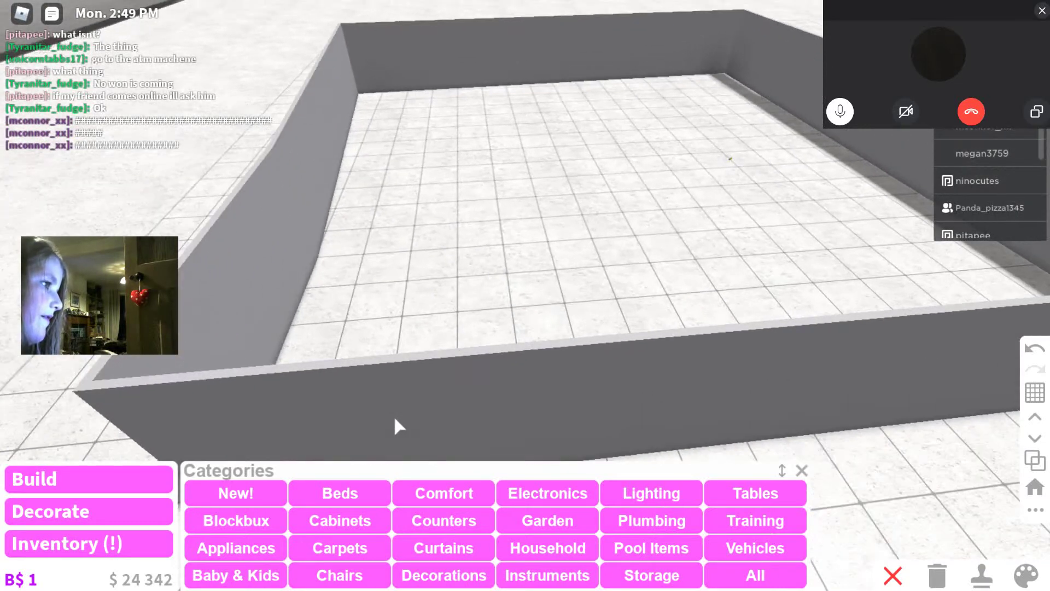
left_click_drag(394, 425, 517, 374)
scroll(450, 354, "down", 5)
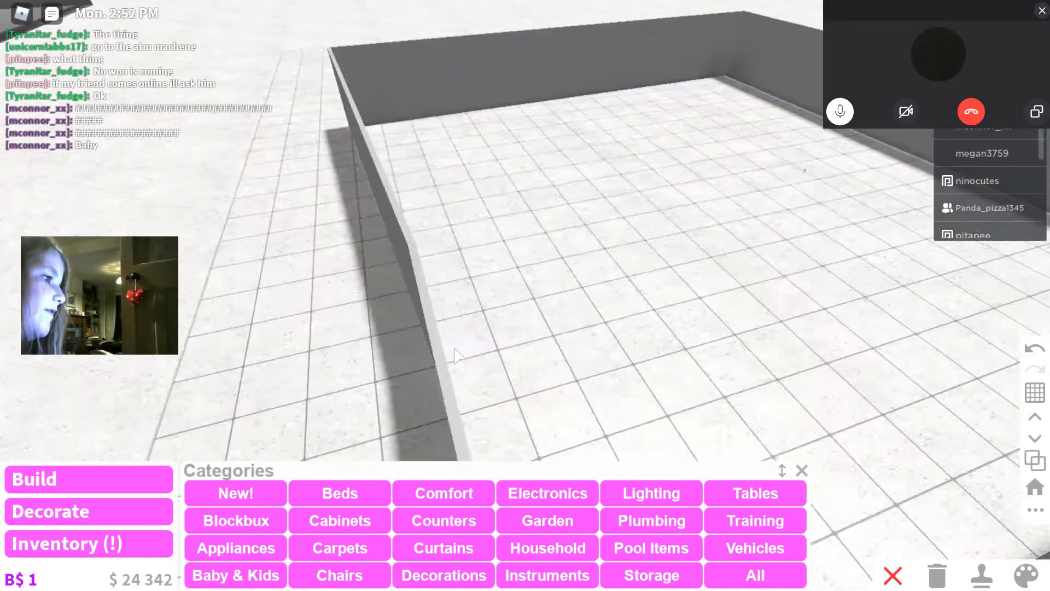
mouse_move(455, 355)
left_mouse_down()
mouse_move(689, 353)
mouse_move(836, 238)
left_mouse_up()
mouse_move(995, 168)
left_mouse_down()
mouse_move(623, 353)
mouse_move(584, 362)
mouse_move(605, 361)
mouse_move(763, 544)
mouse_move(759, 451)
left_mouse_up()
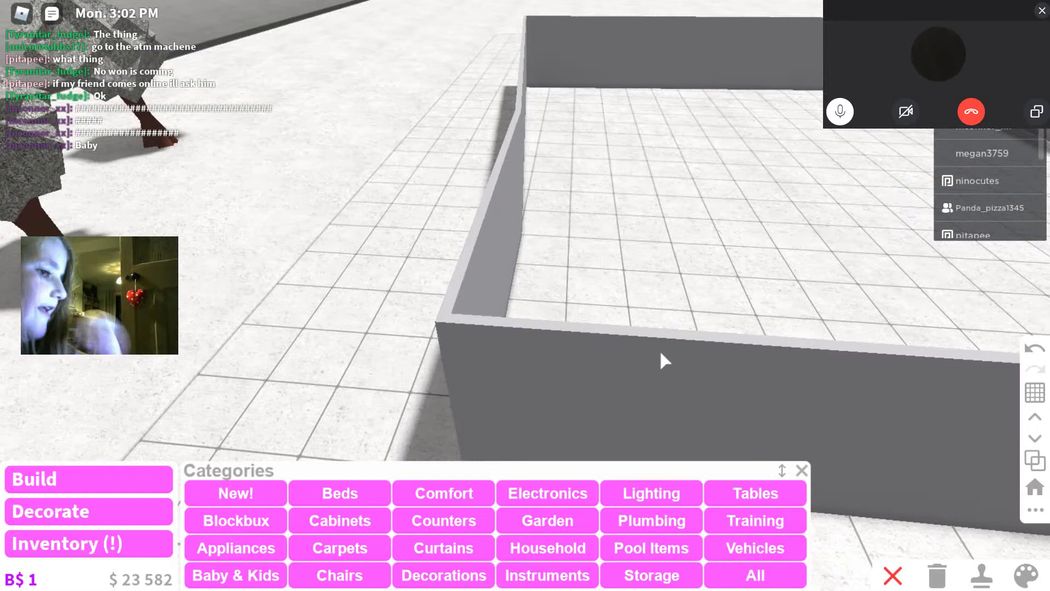
- Set three arched wooden double doors along the front grey wall, leaving budget 21,942
mouse_move(660, 350)
left_mouse_down()
mouse_move(723, 354)
mouse_move(809, 253)
mouse_move(765, 287)
left_mouse_up()
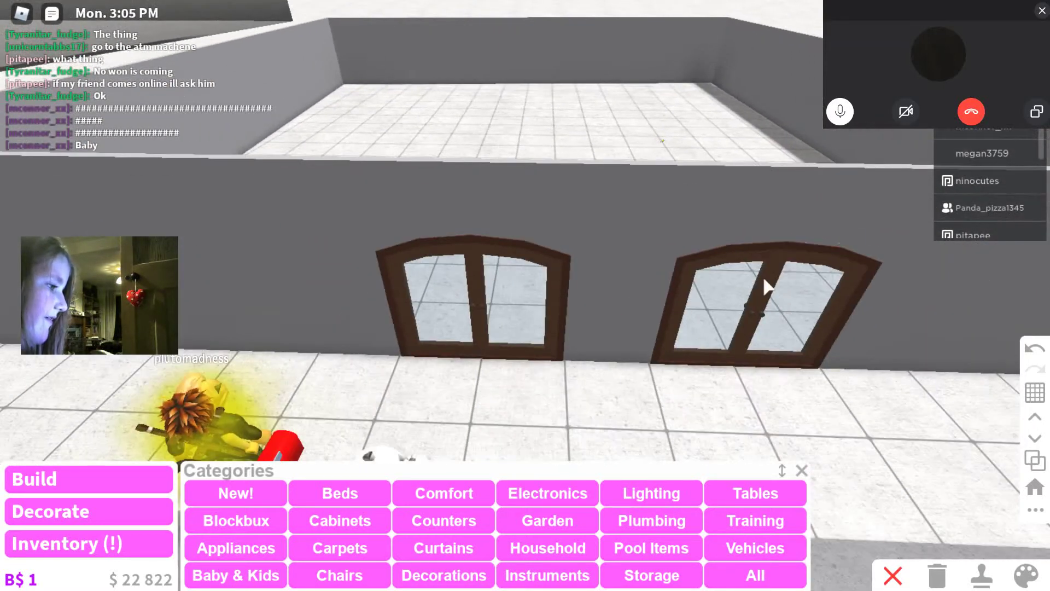
left_click(772, 317)
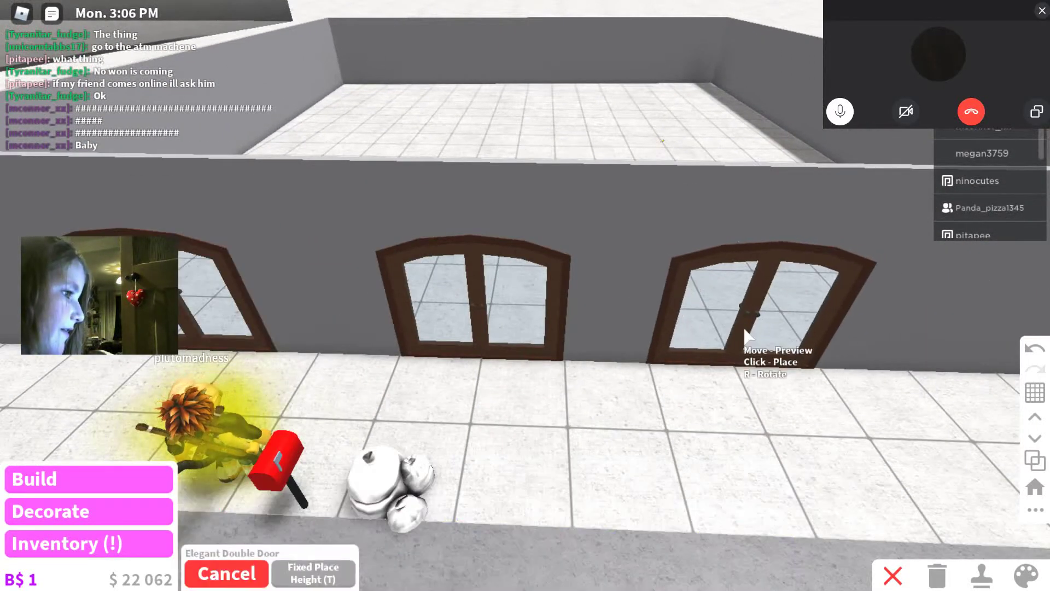
left_click(694, 336)
left_click(200, 280)
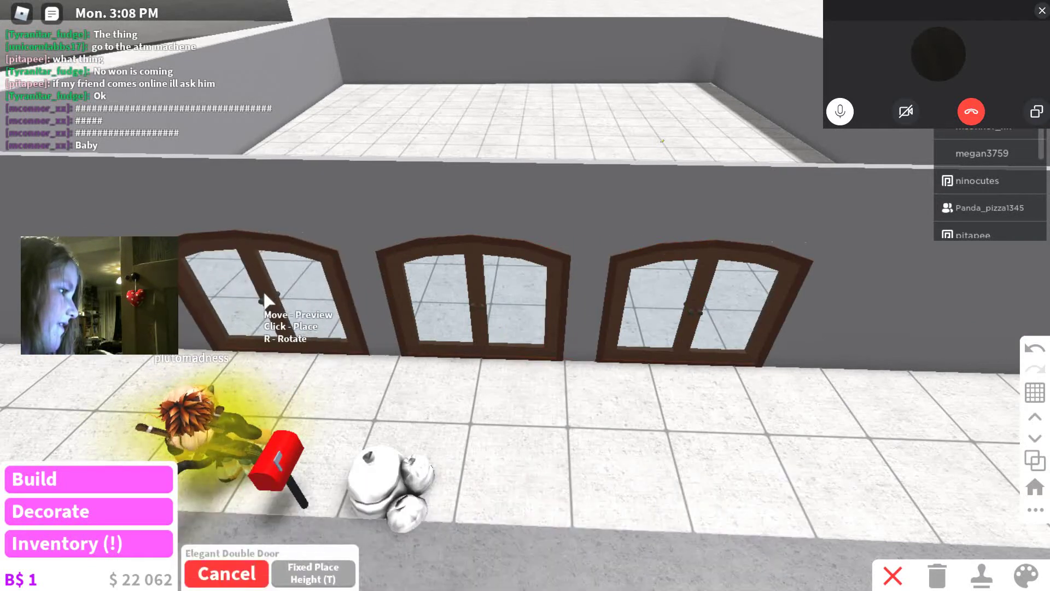
left_click(266, 304)
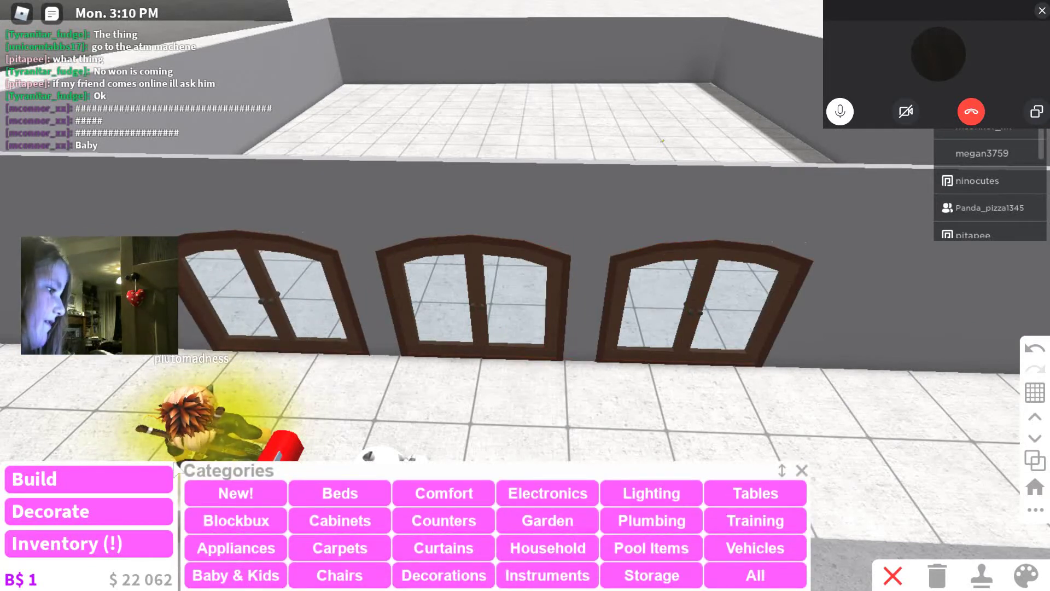
right_click(333, 412)
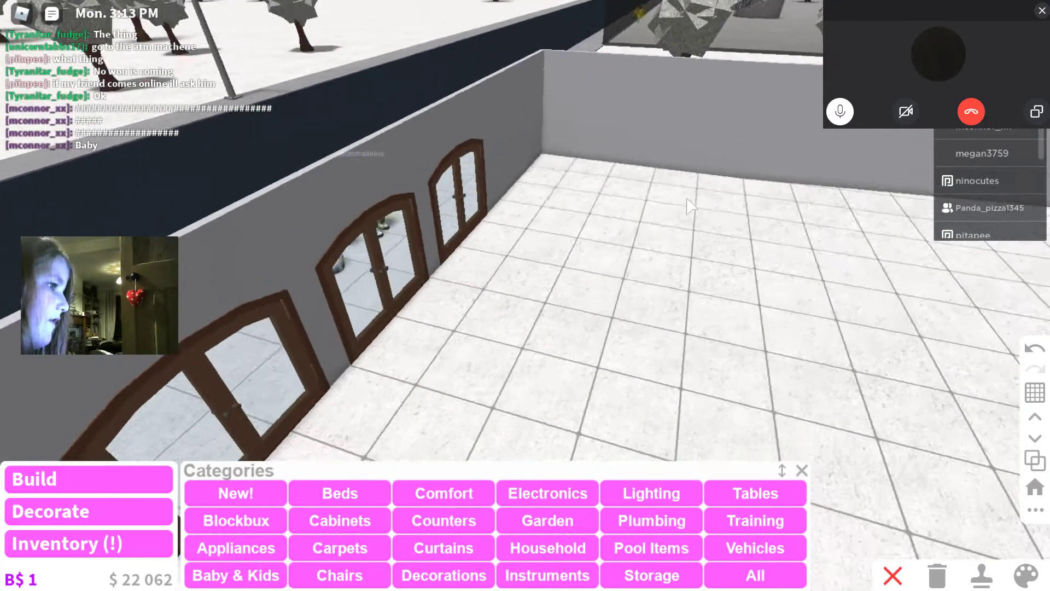
left_click_drag(492, 288, 689, 208)
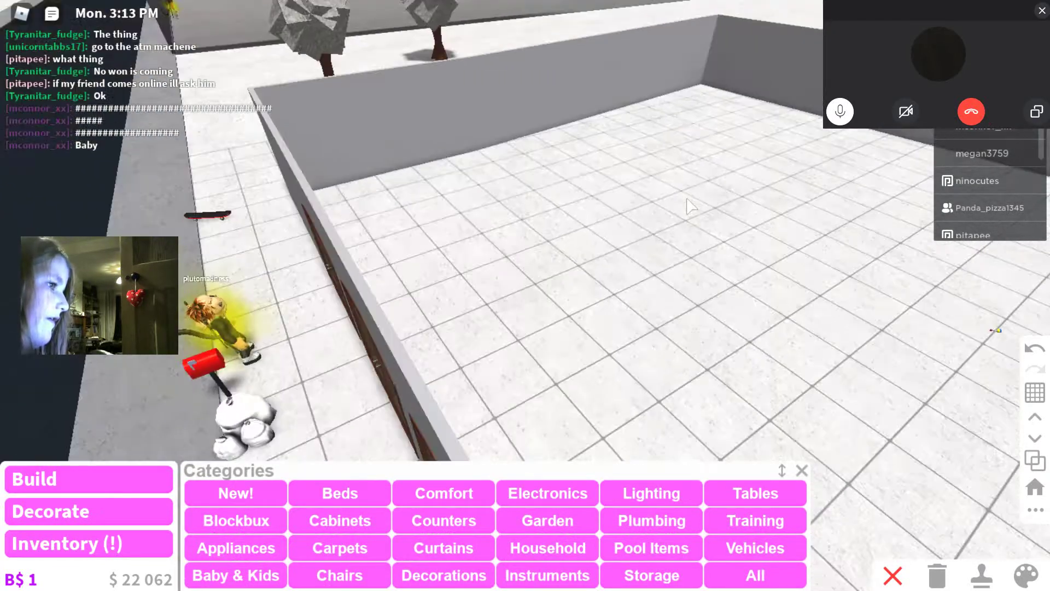
scroll(690, 207, "down", 5)
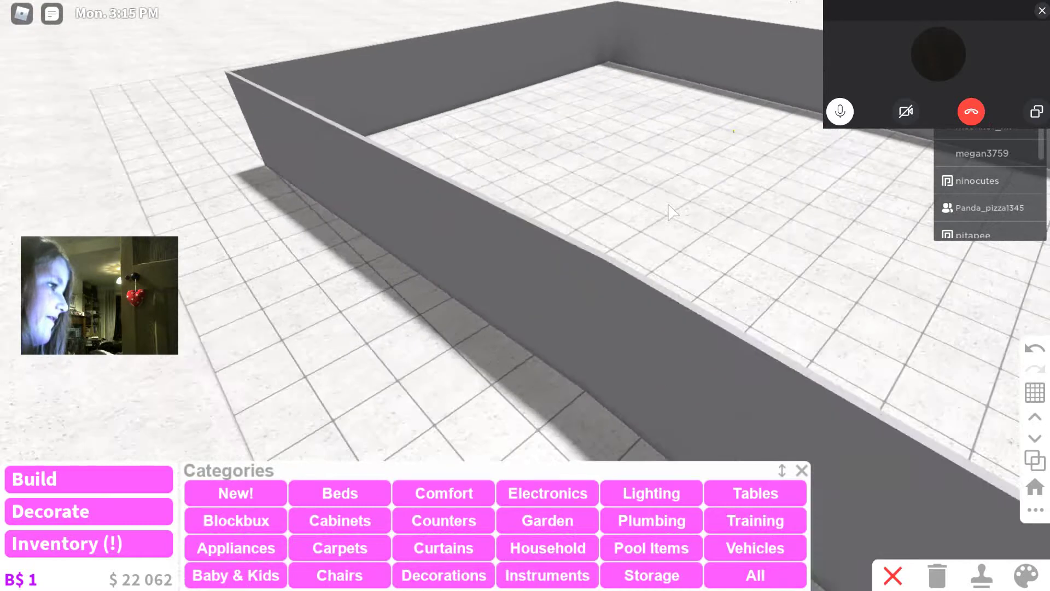
key("w")
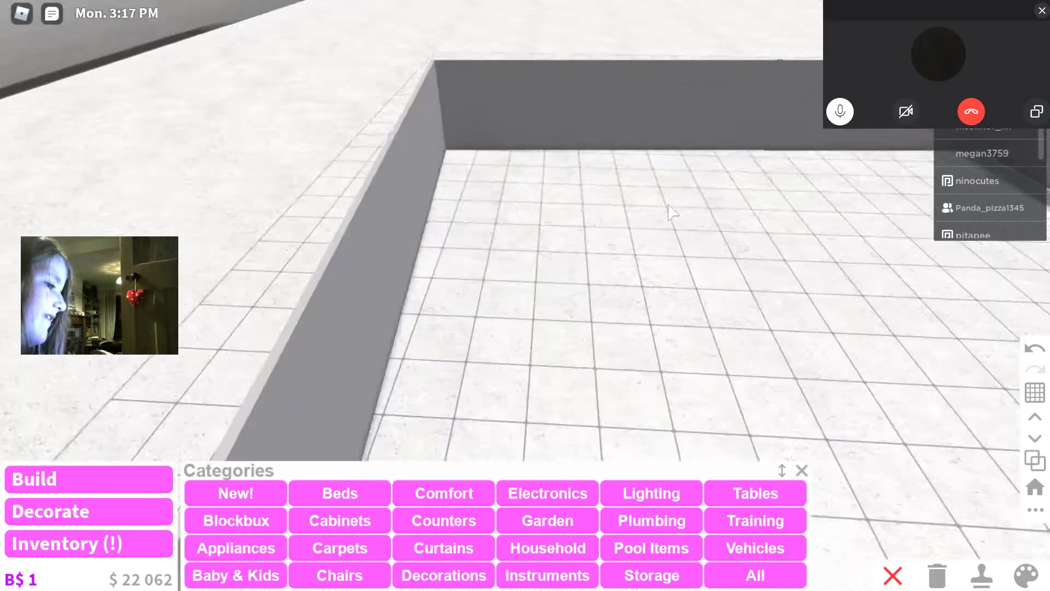
mouse_move(671, 211)
left_mouse_down()
mouse_move(630, 231)
mouse_move(964, 196)
mouse_move(738, 247)
left_mouse_up()
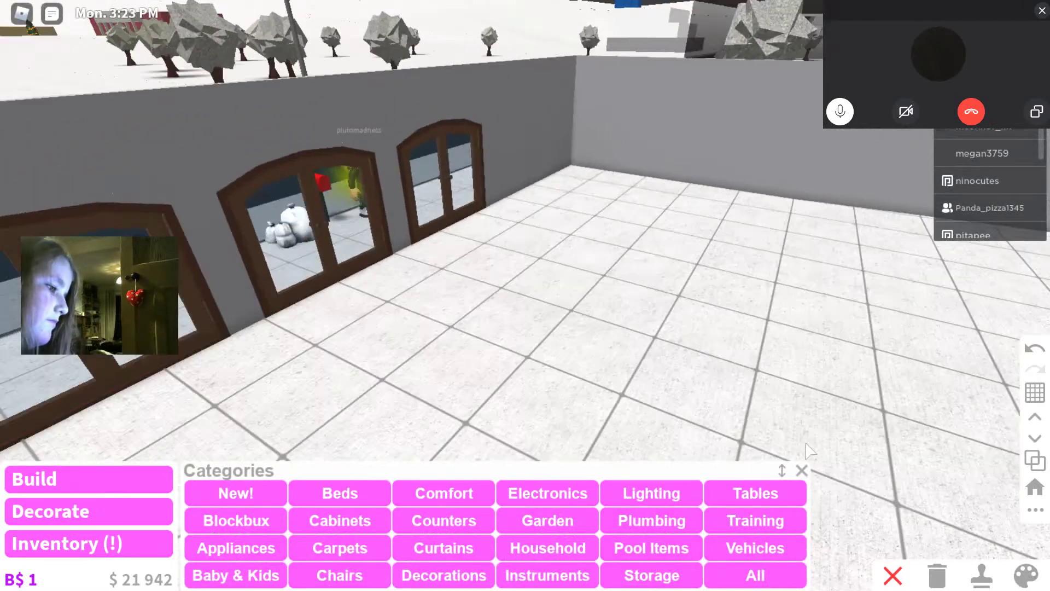
- Orbit the camera over the front doors and walkway to check the rope fence posts
mouse_move(808, 450)
left_mouse_down()
mouse_move(492, 410)
mouse_move(240, 404)
mouse_move(687, 464)
left_mouse_up()
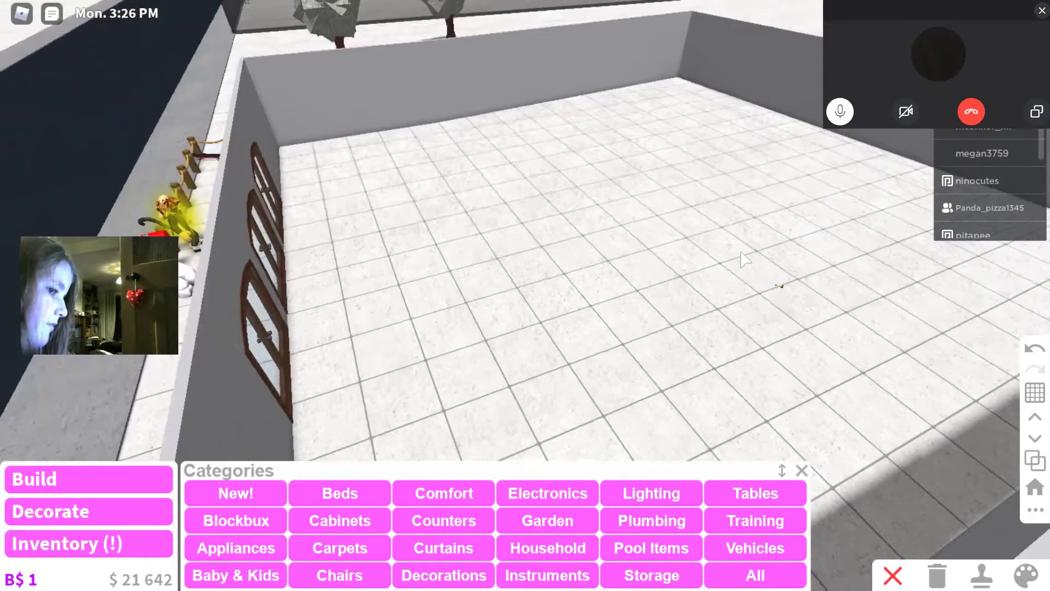
scroll(742, 259, "up", 1)
key("Left")
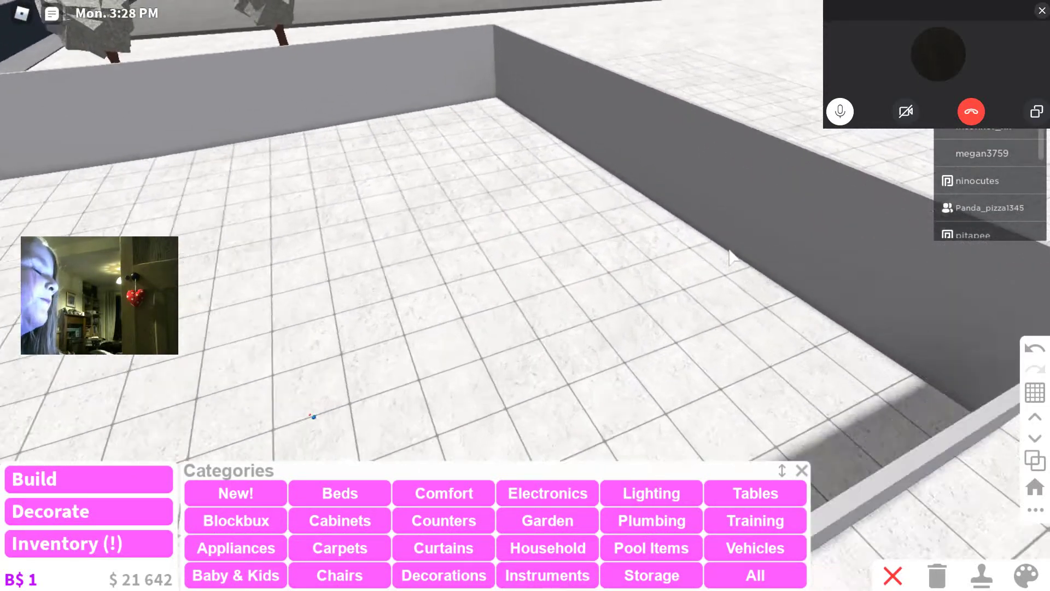
left_click_drag(730, 256, 566, 261)
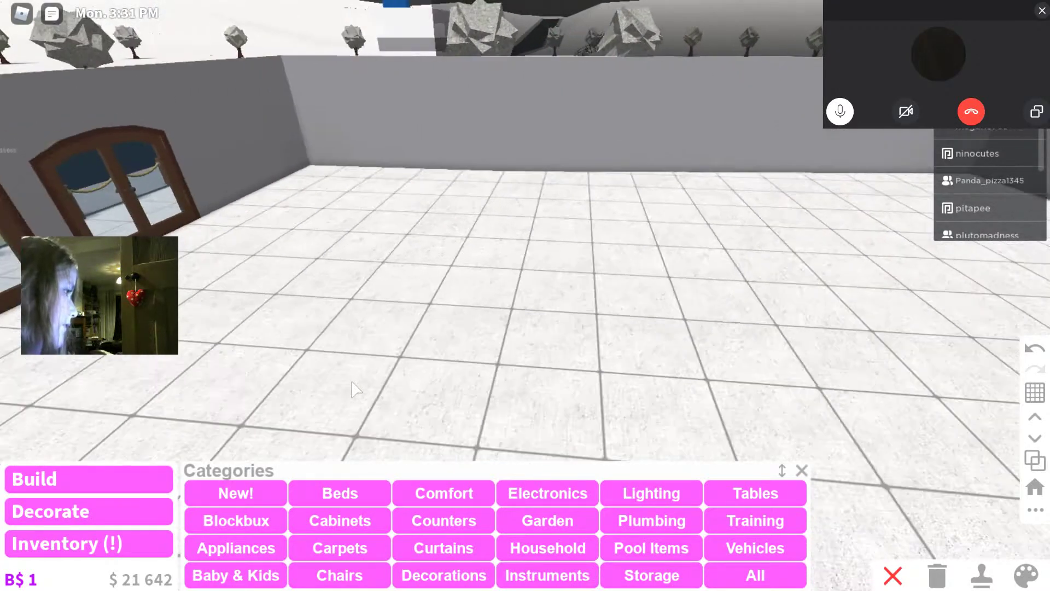
left_click_drag(355, 389, 375, 385)
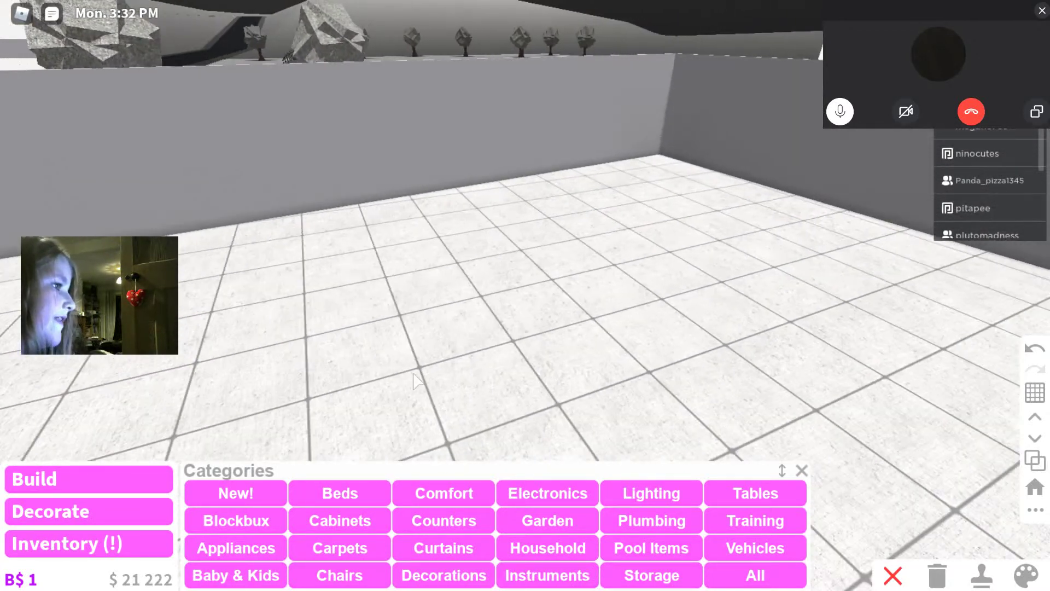
scroll(414, 381, "down", 2)
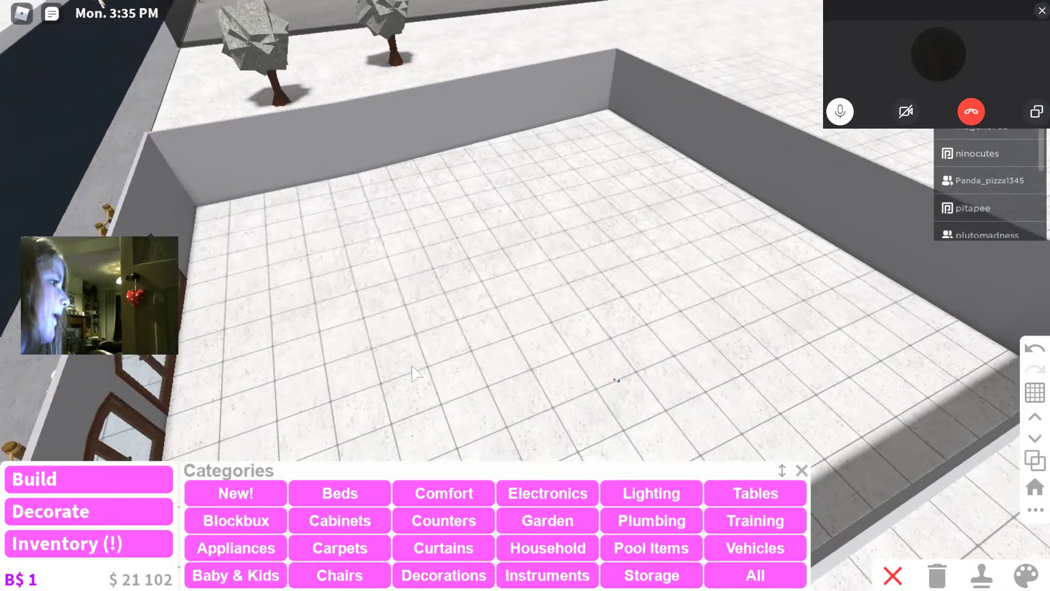
left_click_drag(415, 374, 411, 363)
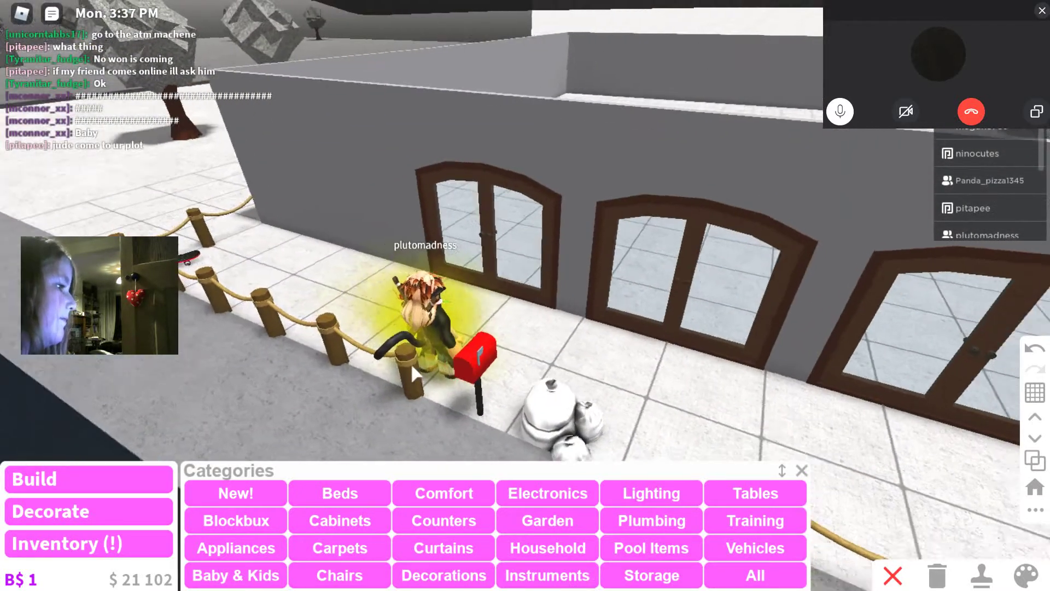
scroll(411, 362, "up", 3)
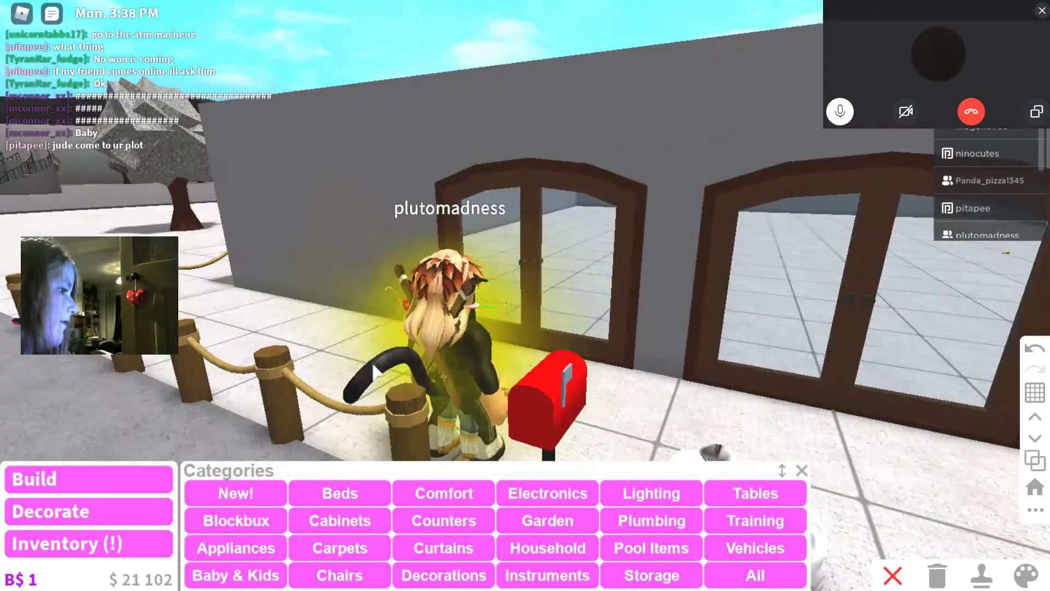
scroll(372, 369, "down", 3)
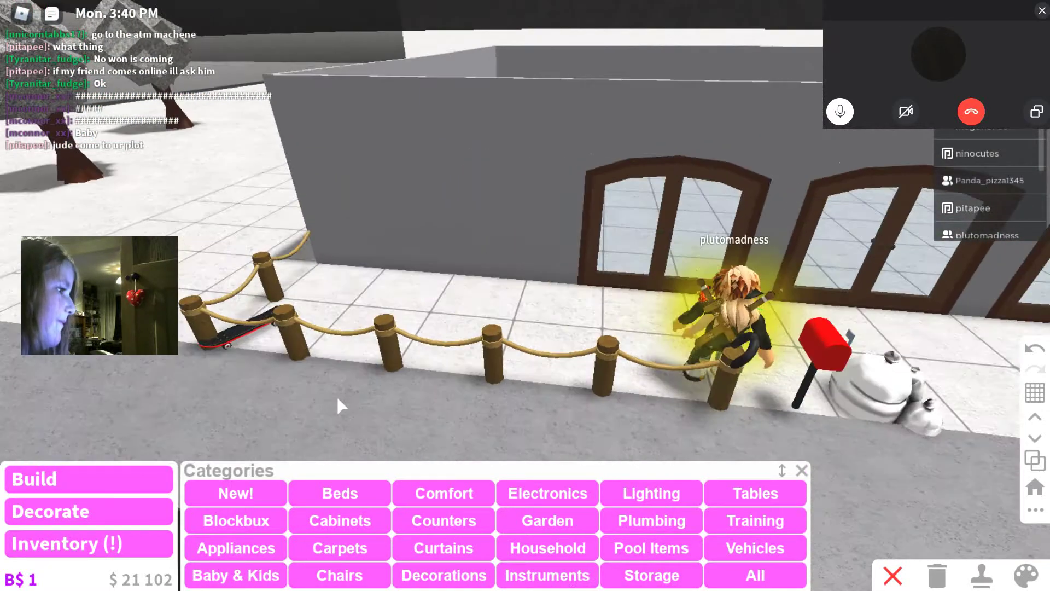
mouse_move(337, 395)
left_mouse_down()
mouse_move(372, 334)
mouse_move(530, 374)
mouse_move(576, 358)
mouse_move(552, 203)
mouse_move(542, 207)
mouse_move(599, 212)
left_mouse_up()
scroll(372, 335, "up", 3)
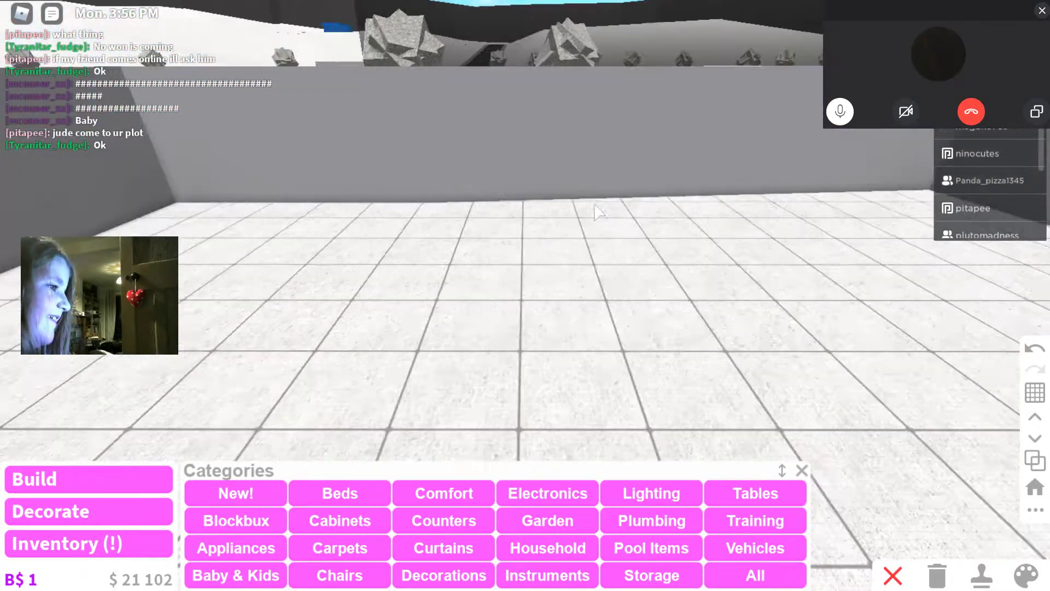
scroll(457, 255, "up", 1)
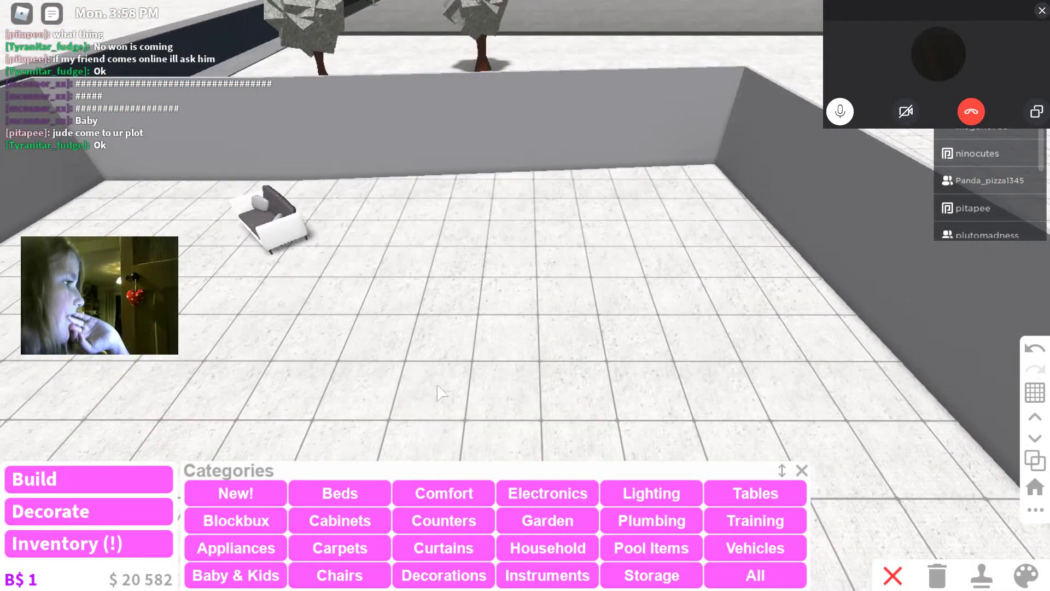
- Set the grey-and-white Stylish Sofa down beside the first sofa
left_click_drag(462, 226, 476, 291)
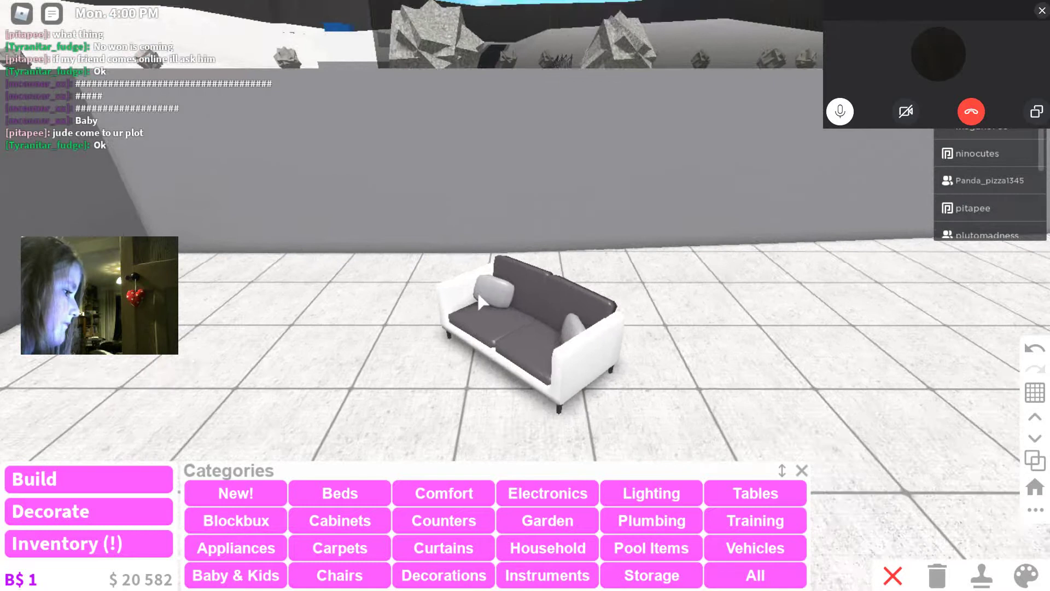
scroll(477, 290, "down", 3)
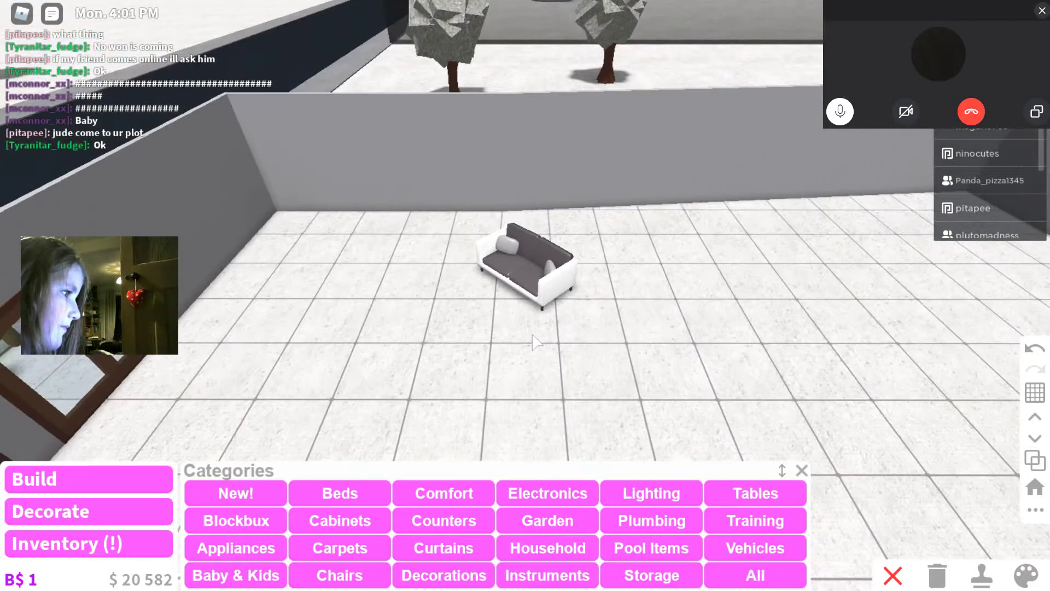
mouse_move(476, 290)
left_mouse_down()
mouse_move(533, 341)
mouse_move(492, 312)
left_mouse_up()
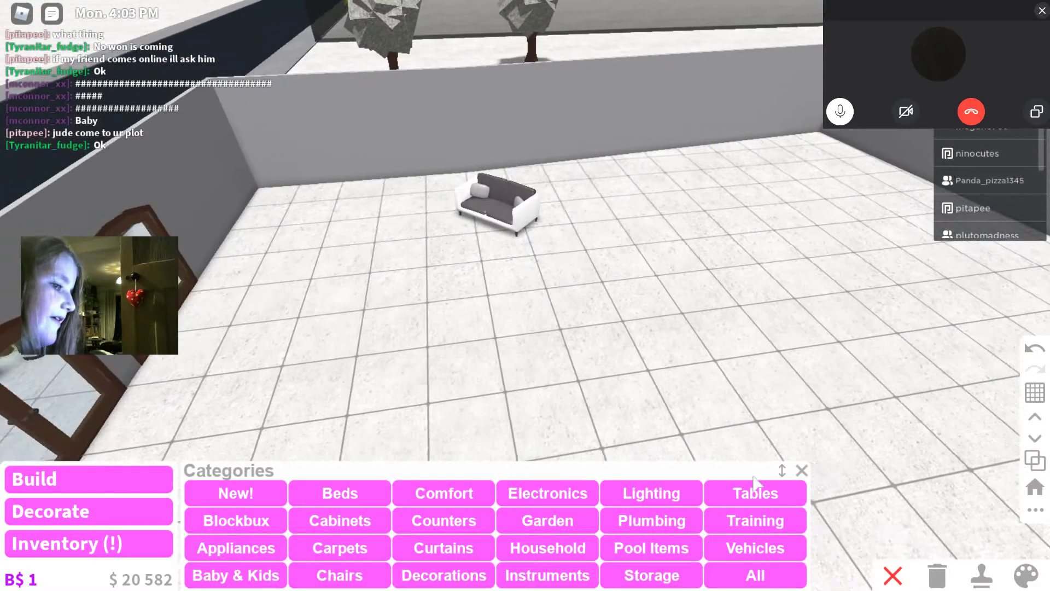
scroll(493, 312, "up", 2)
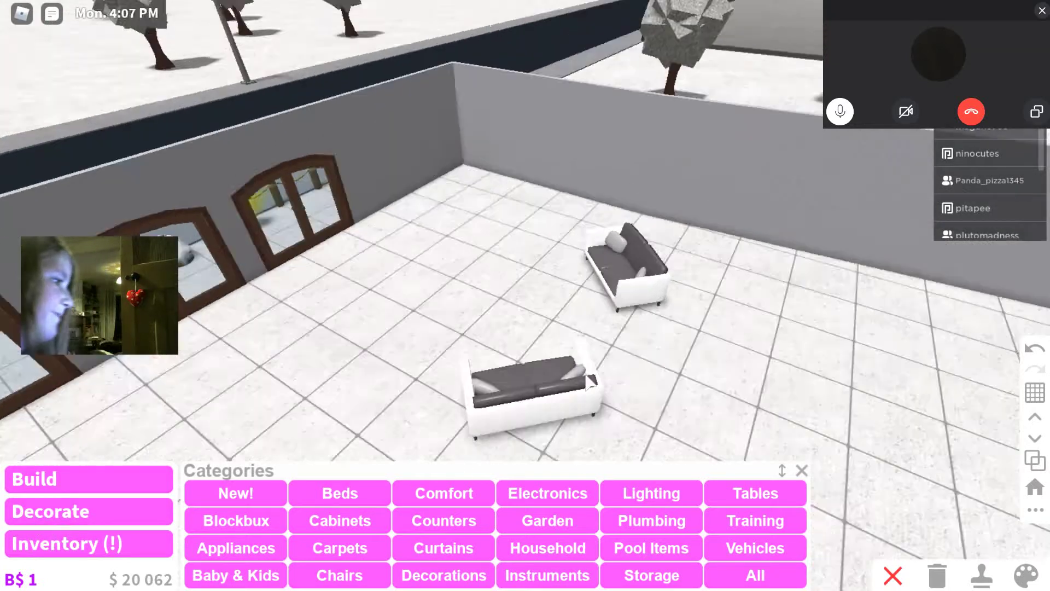
mouse_move(159, 426)
left_mouse_down()
mouse_move(580, 392)
mouse_move(532, 330)
mouse_move(609, 330)
left_mouse_up()
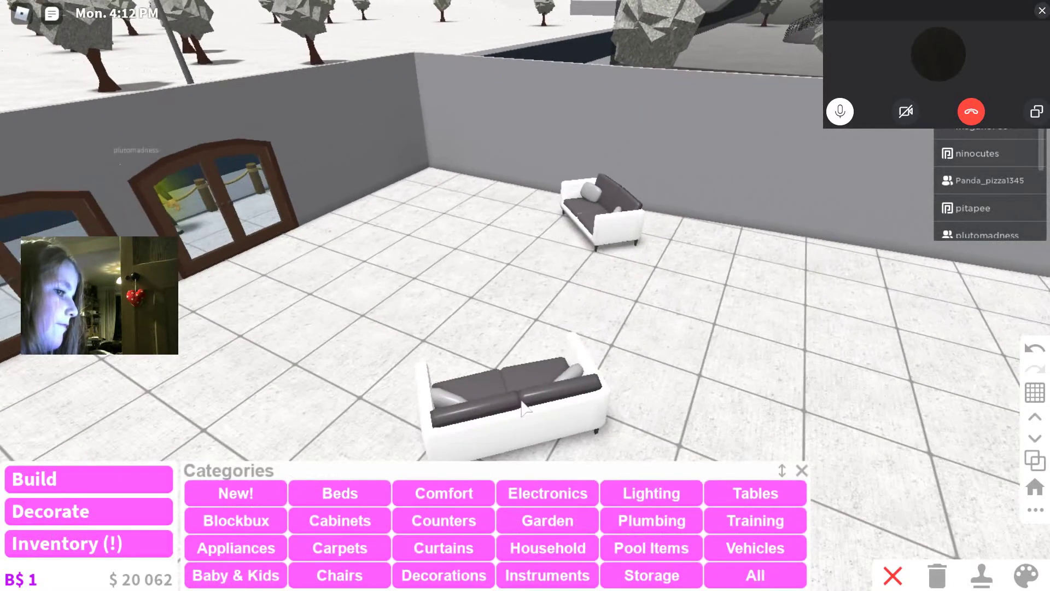
left_click(513, 395)
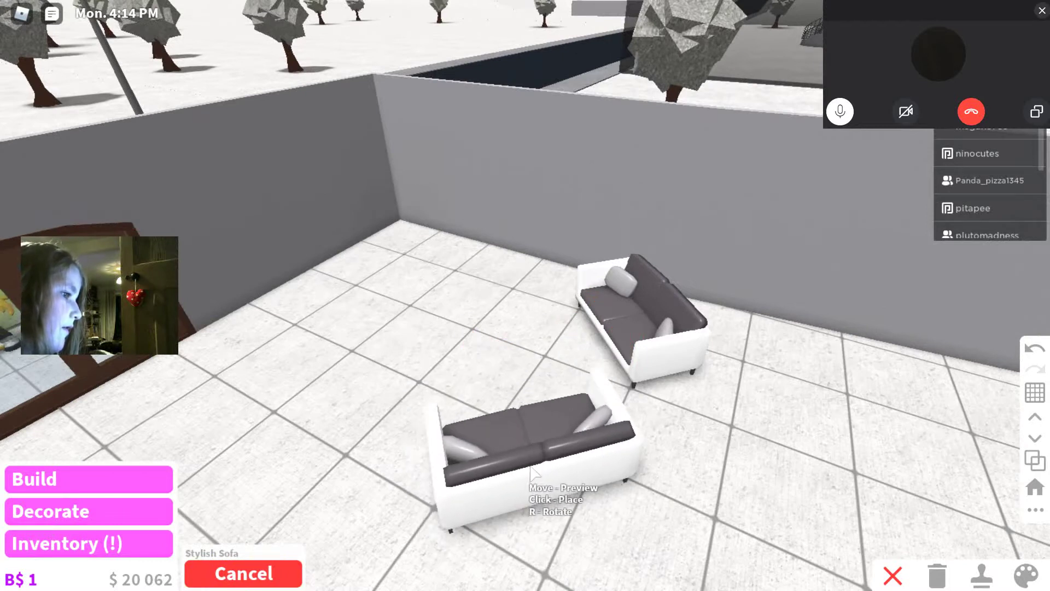
left_click(526, 486)
- Pick up another sofa, then cancel the move so it stays in place
left_click_drag(574, 369, 435, 388)
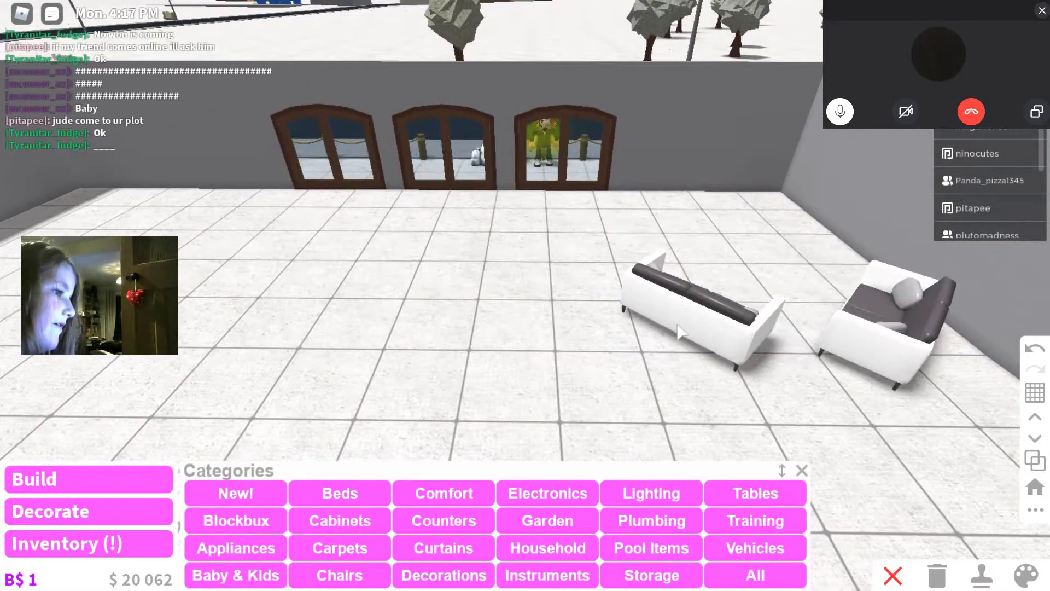
left_click(721, 323)
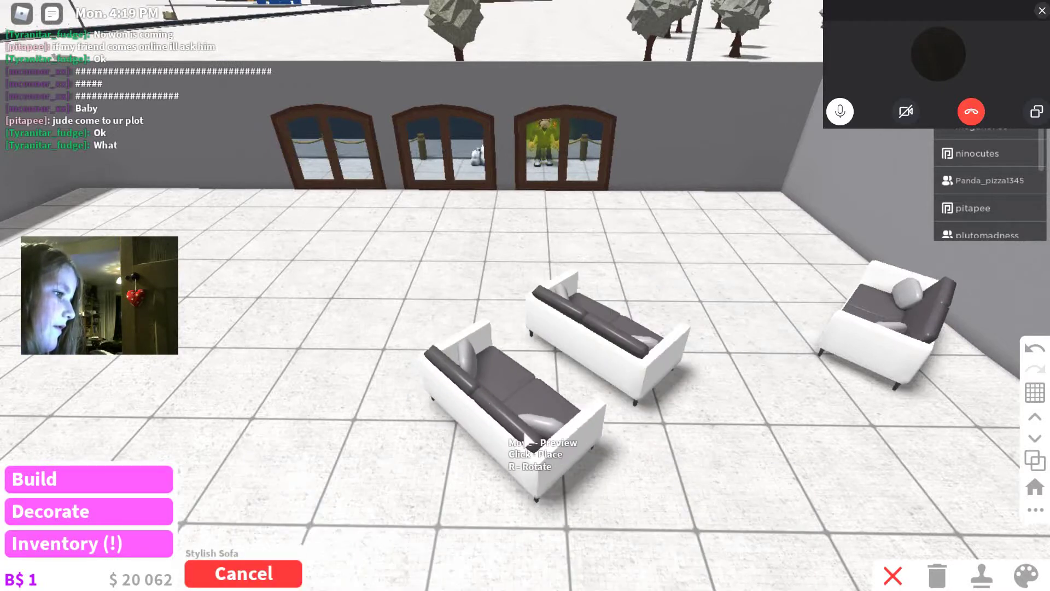
left_click(562, 478)
left_click_drag(574, 328, 624, 353)
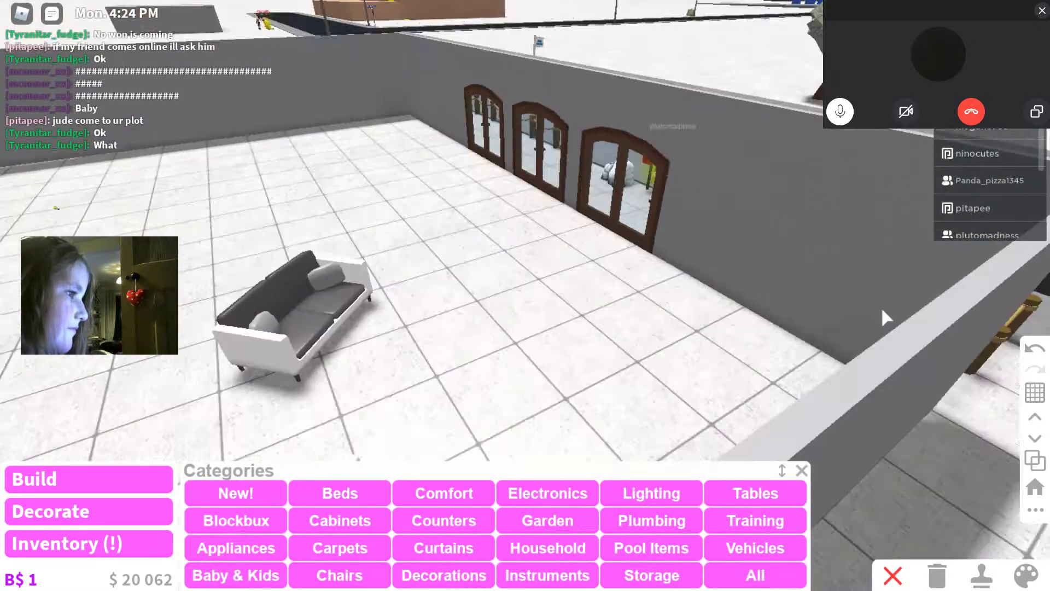
- Open the Esc pause menu, view the game settings, and close it again
right_click(881, 306)
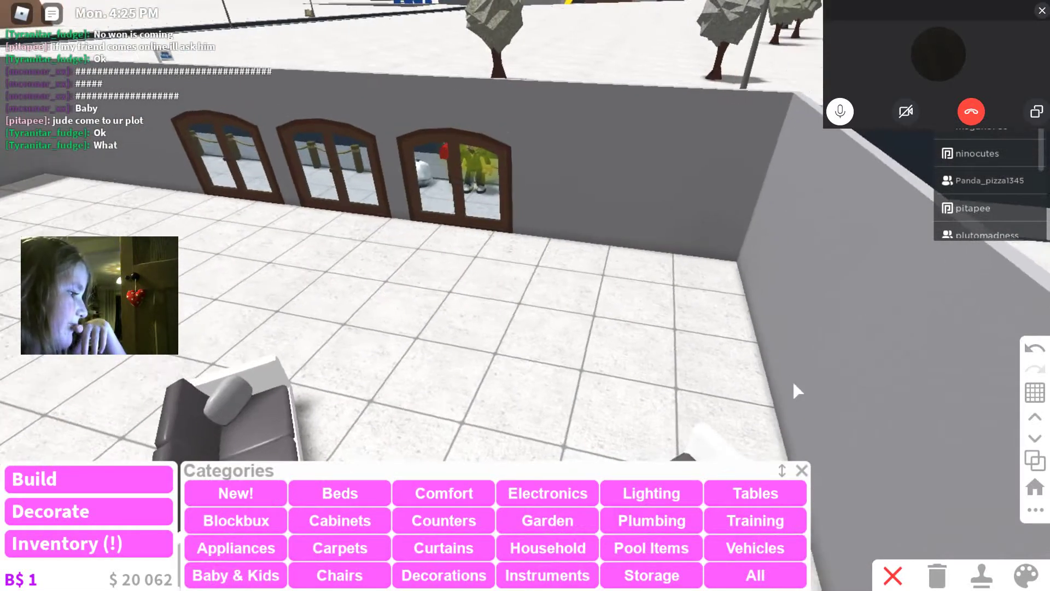
left_click_drag(792, 380, 645, 382)
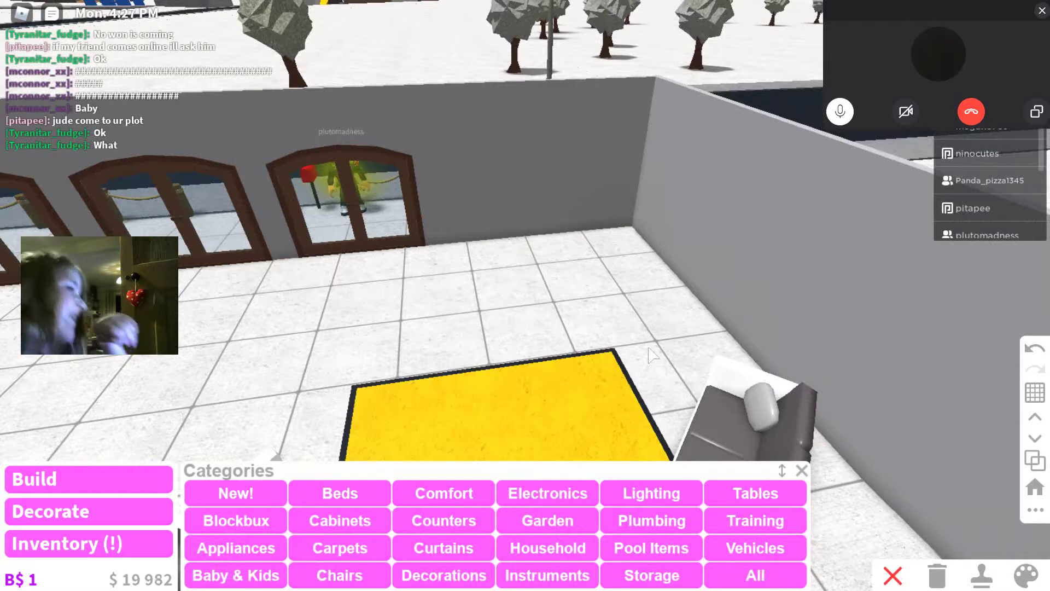
left_click_drag(646, 326, 646, 326)
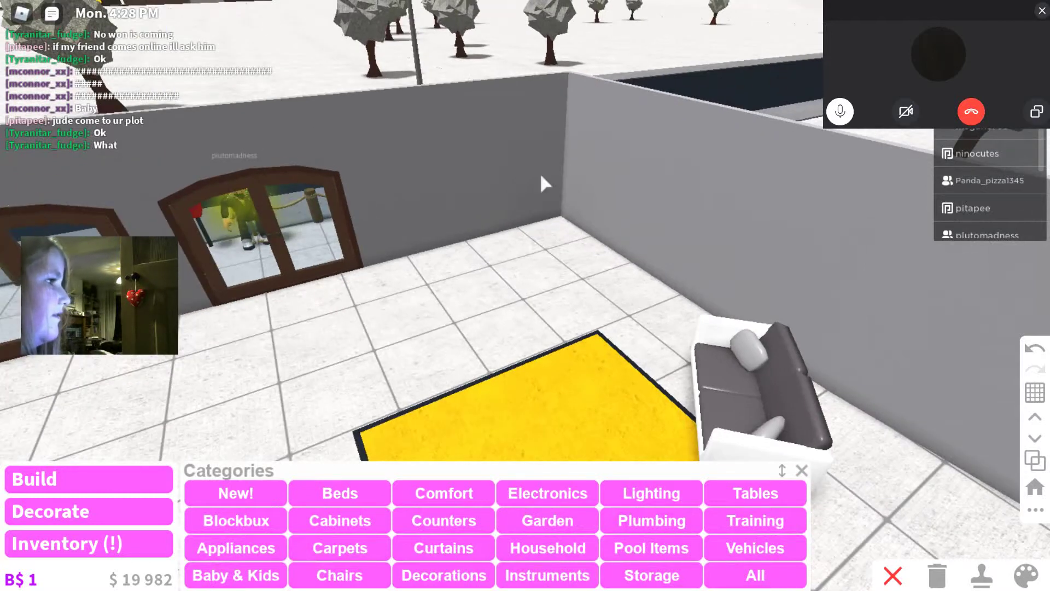
key("Escape")
left_click(426, 82)
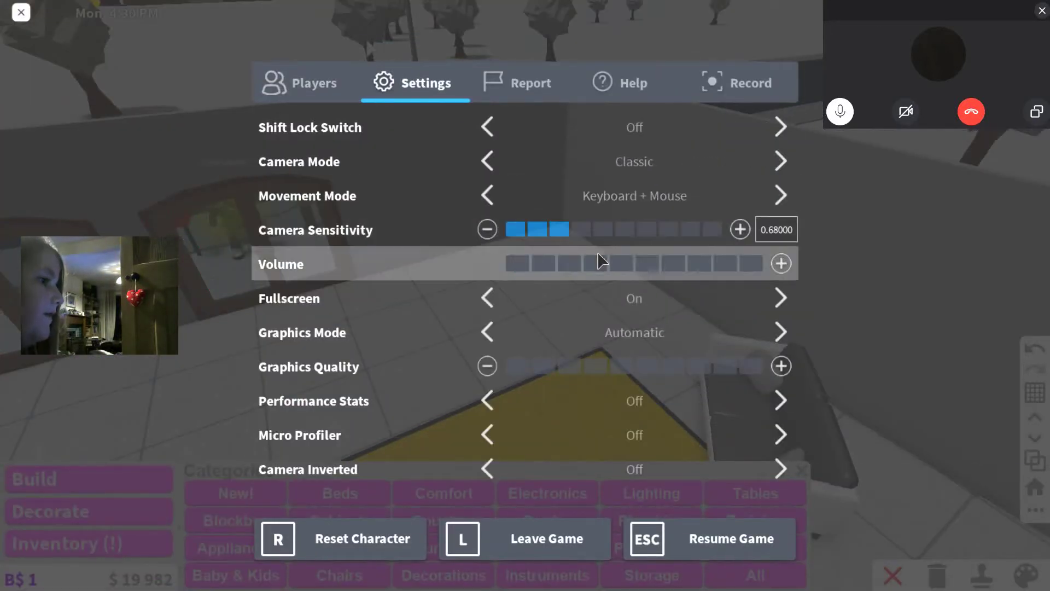
key("Escape")
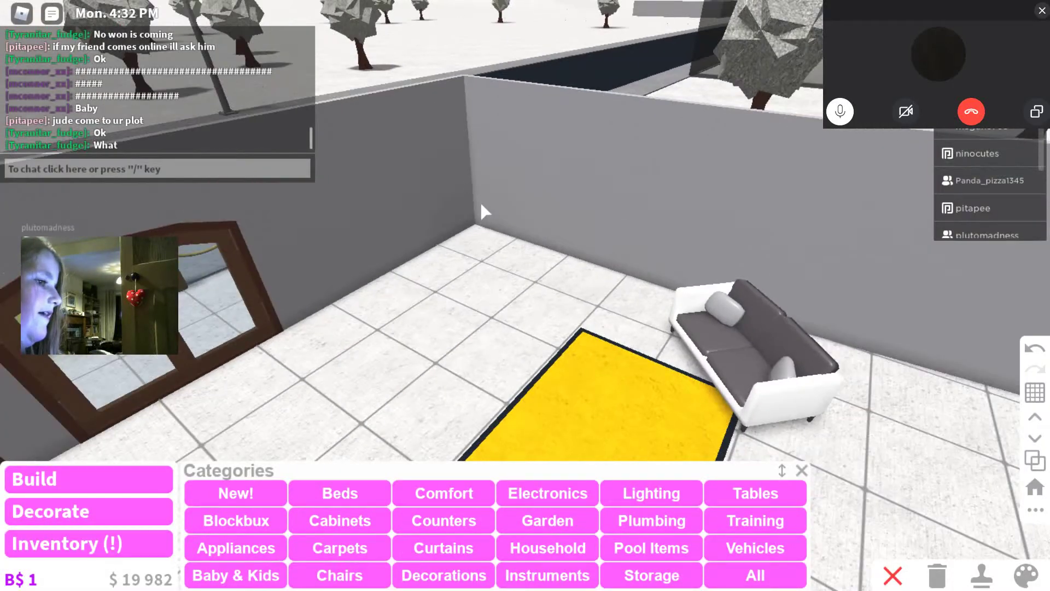
scroll(481, 201, "down", 5)
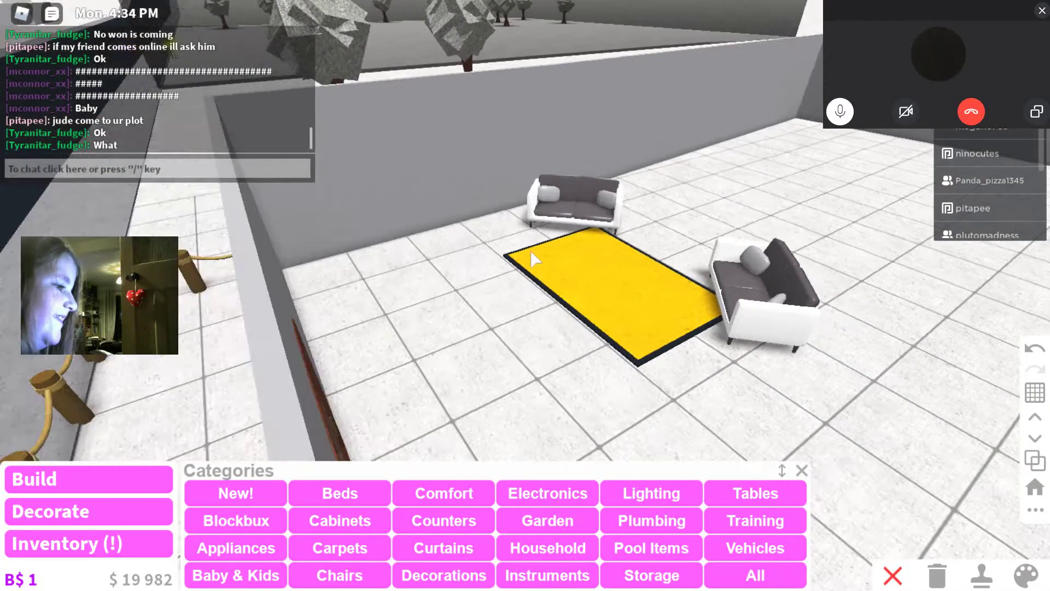
- Inspect the yellow dark-bordered rug between the two sofas from several angles
left_click_drag(511, 236, 517, 264)
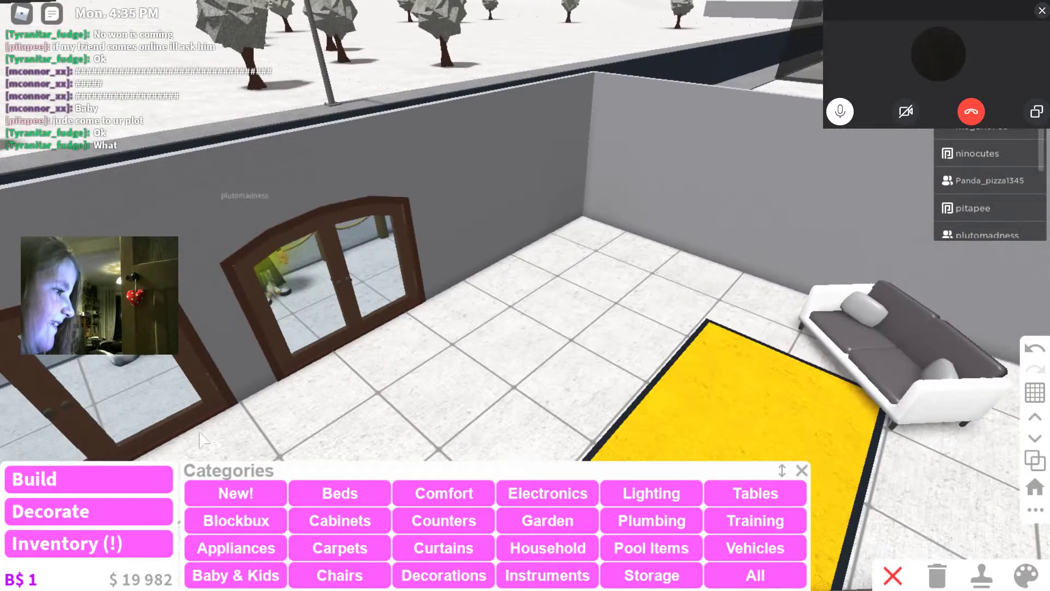
left_click_drag(203, 440, 376, 420)
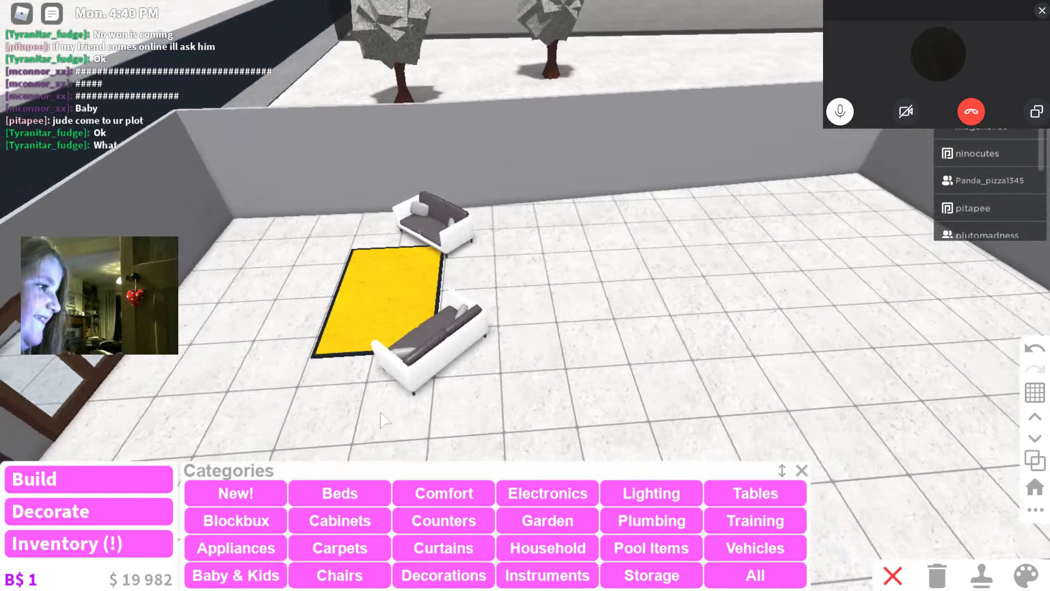
left_click_drag(384, 420, 403, 413)
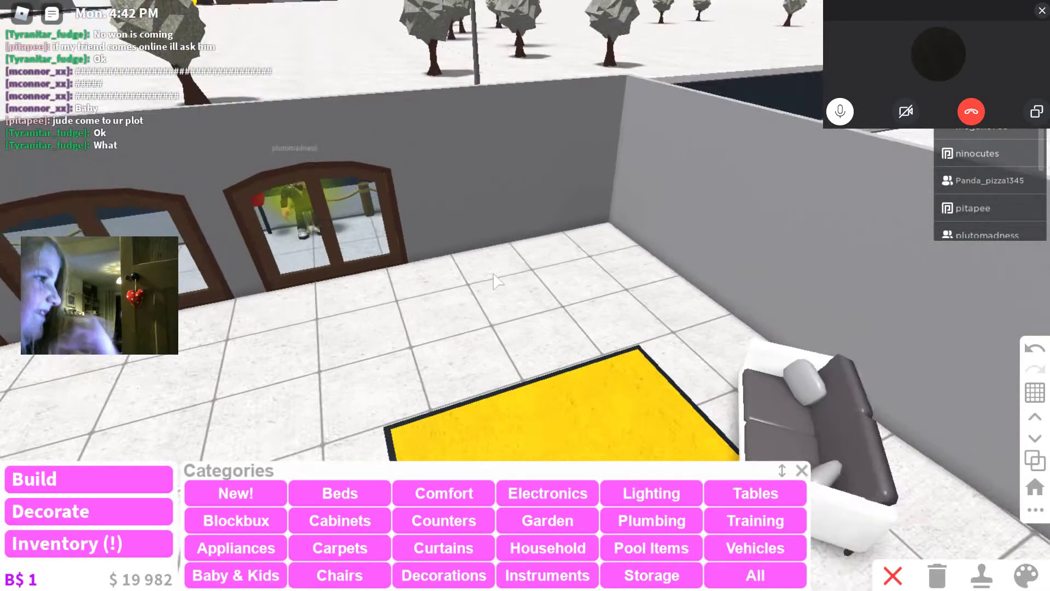
scroll(479, 309, "down", 5)
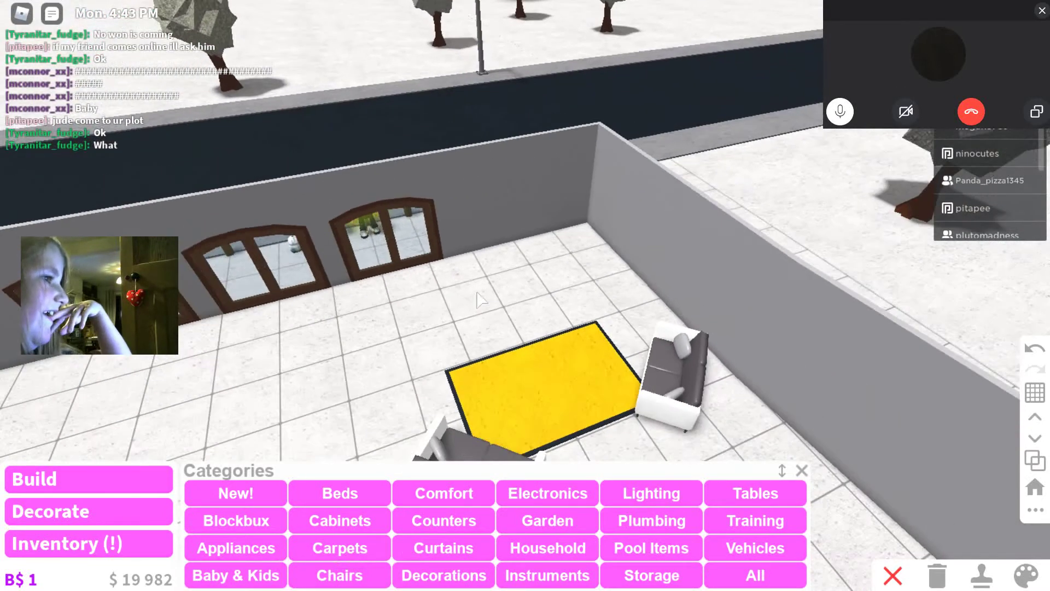
scroll(479, 299, "up", 5)
left_click_drag(479, 299, 470, 327)
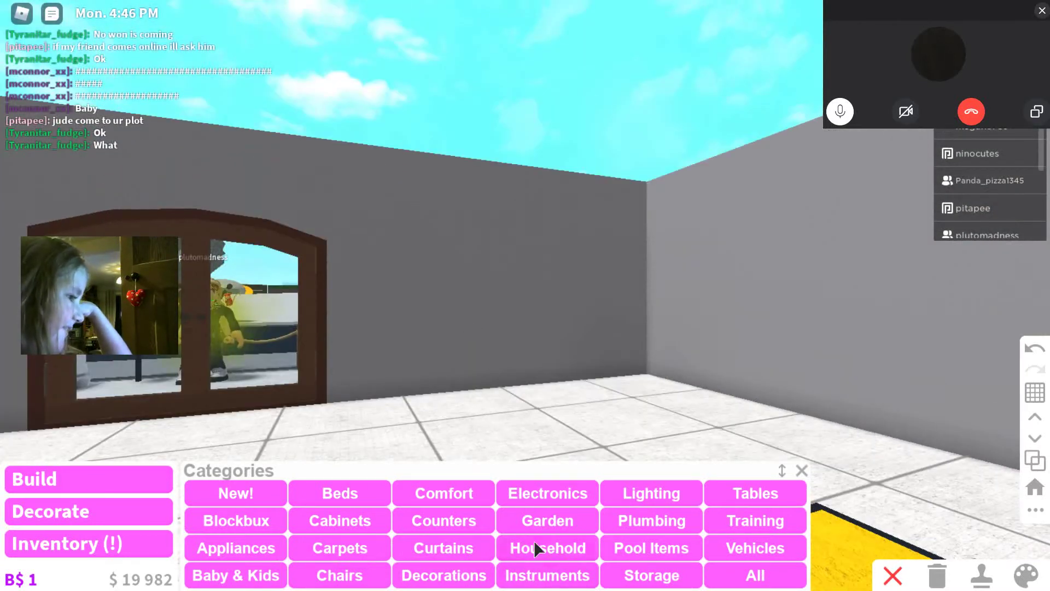
left_click_drag(548, 432, 545, 424)
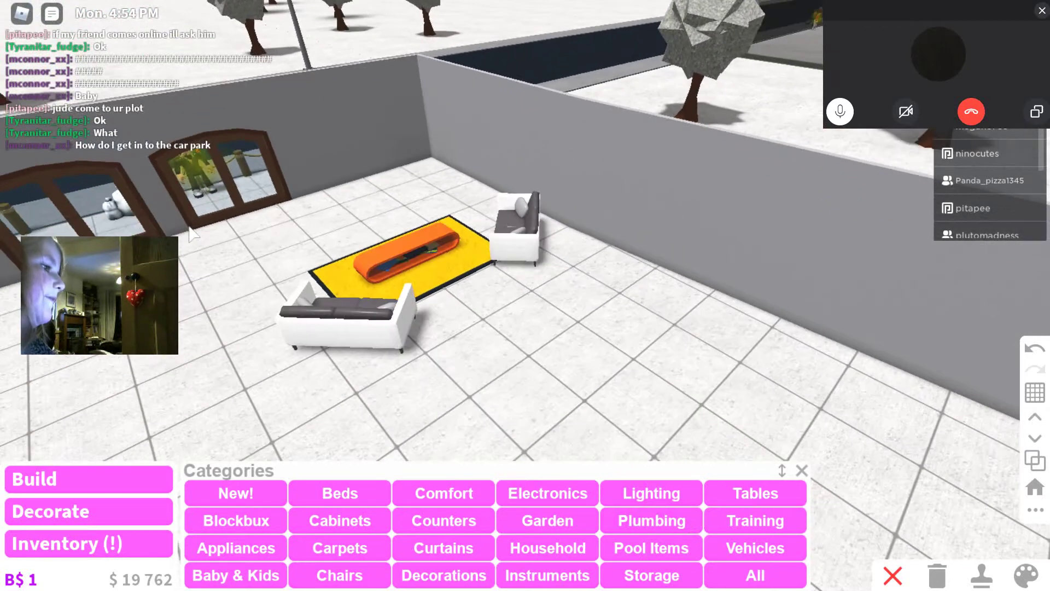
- Orbit and zoom out to check the orange coffee table centred on the yellow rug
left_click_drag(193, 234, 217, 340)
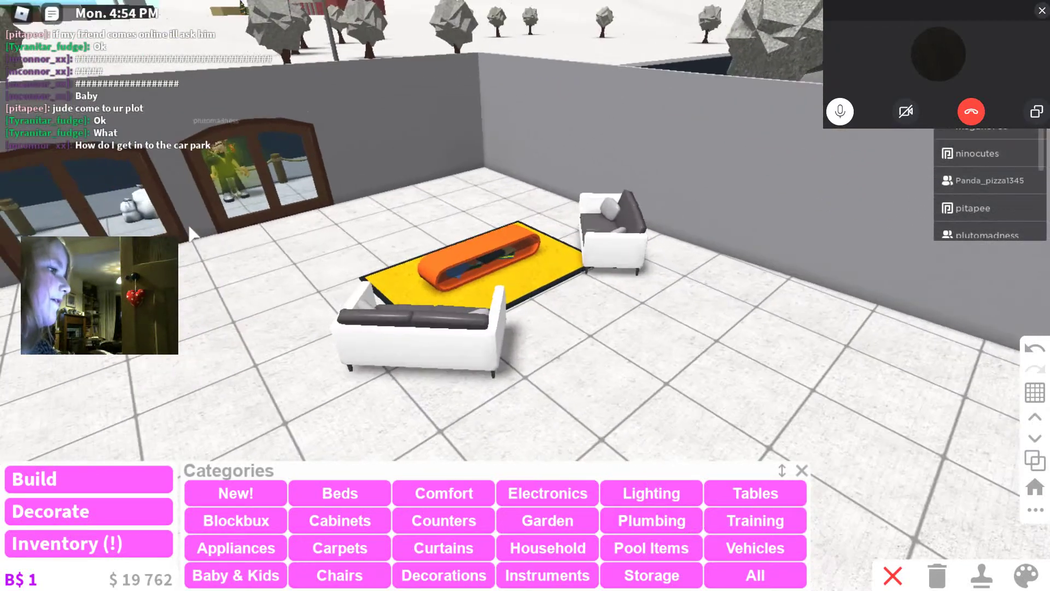
scroll(487, 391, "up", 3)
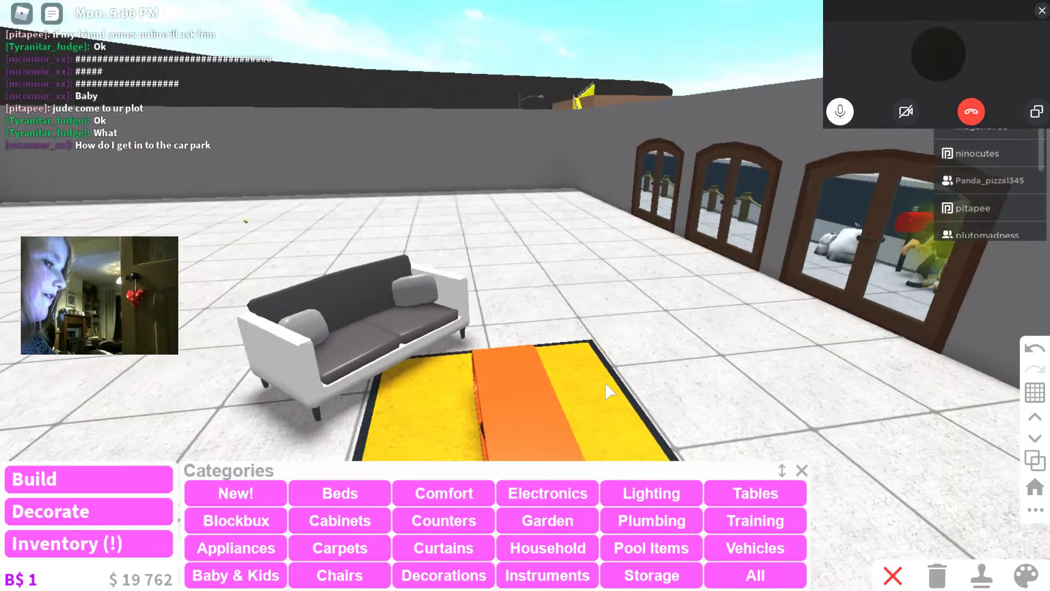
left_click_drag(605, 383, 605, 383)
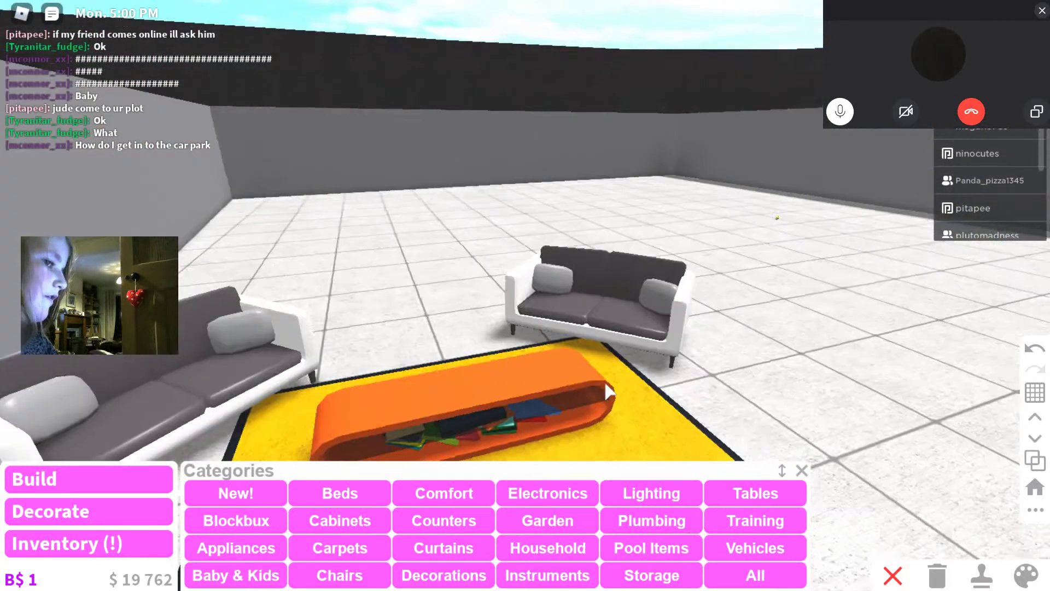
mouse_move(332, 443)
left_mouse_down()
mouse_move(263, 376)
mouse_move(279, 354)
mouse_move(212, 333)
mouse_move(324, 51)
mouse_move(505, 134)
left_mouse_up()
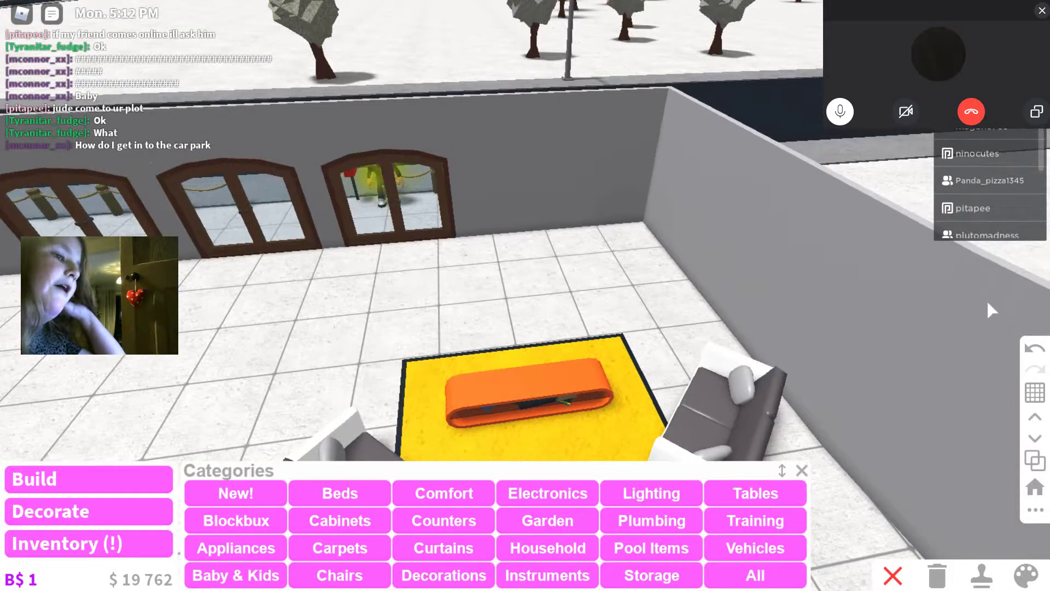
left_click_drag(987, 300, 1046, 368)
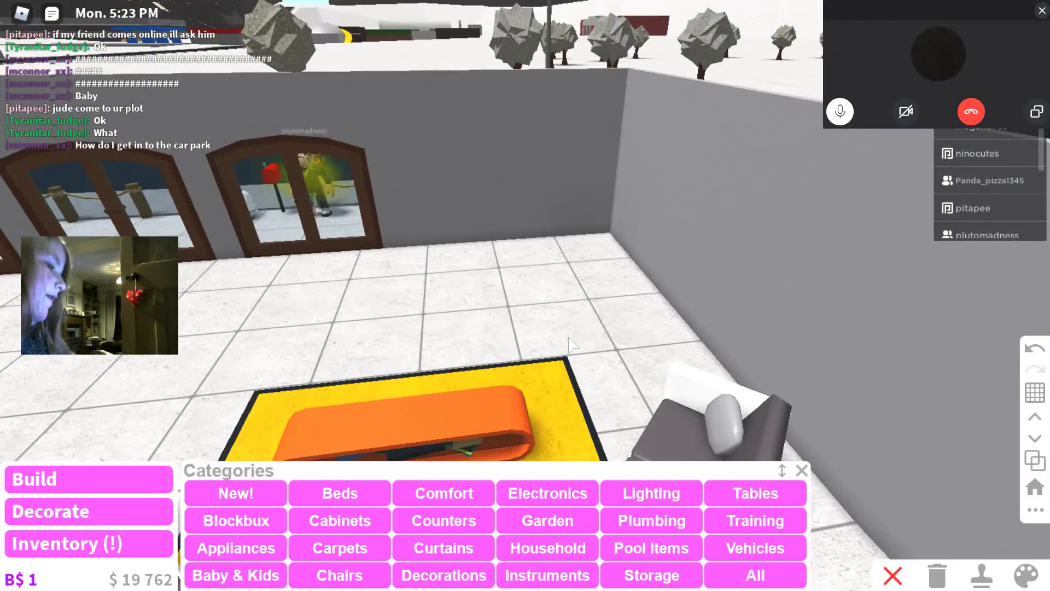
left_click_drag(654, 351, 671, 548)
- Close the Tables list and switch from furniture to the Doors/Floor/Walls categories
left_click(778, 495)
right_click(778, 495)
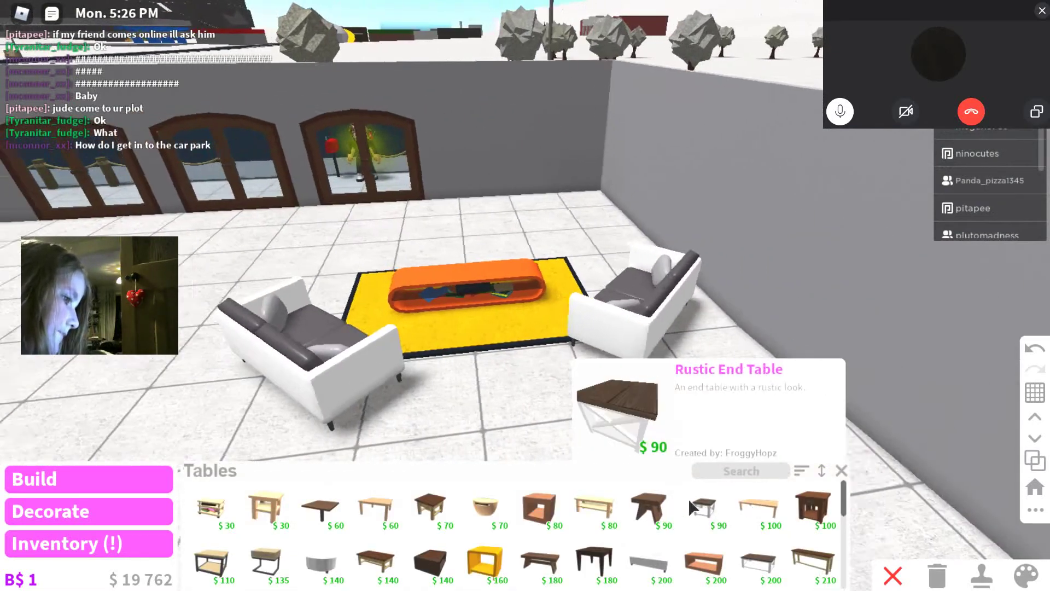
scroll(589, 520, "down", 5)
scroll(591, 521, "up", 2)
scroll(591, 521, "down", 2)
scroll(324, 532, "up", 8)
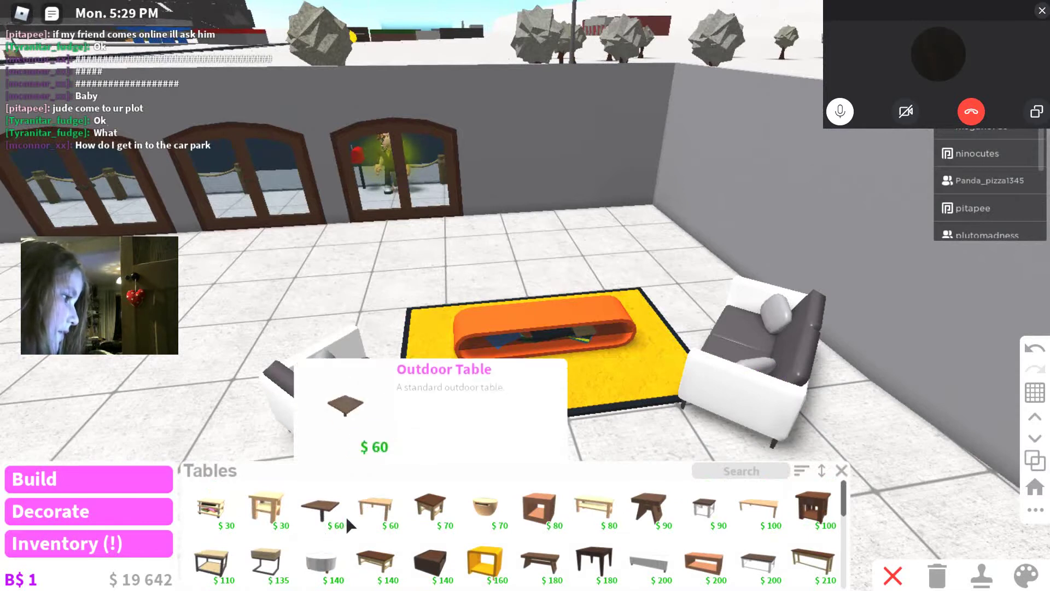
left_click(85, 485)
left_click(73, 506)
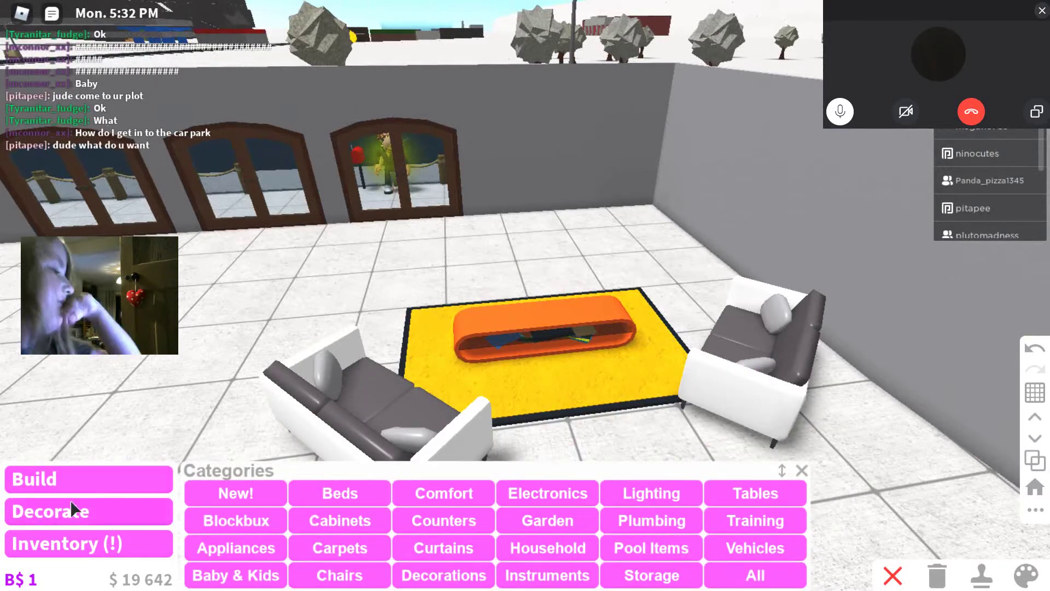
left_click_drag(460, 336, 481, 329)
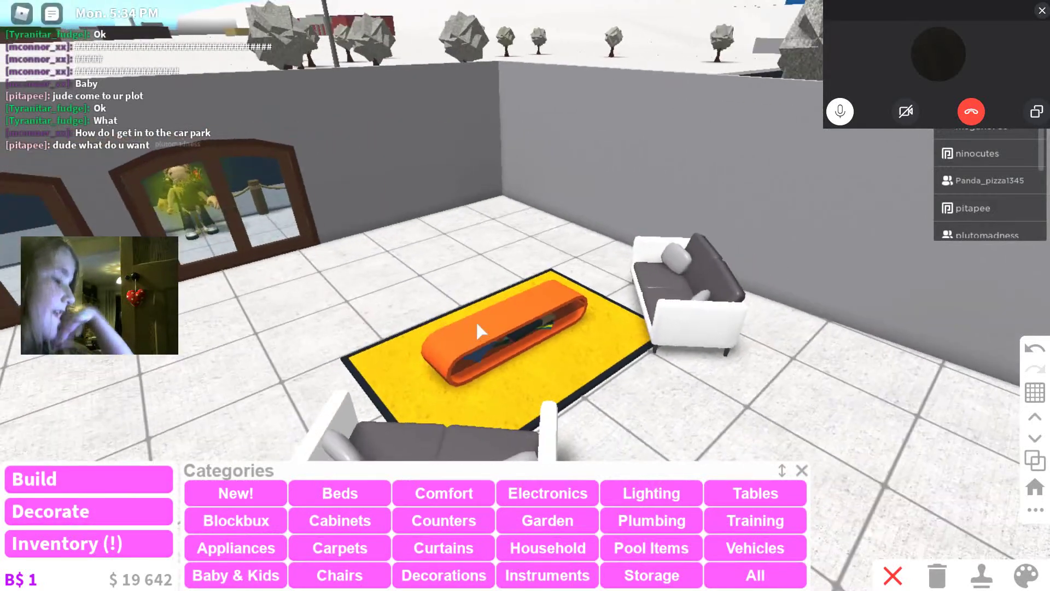
scroll(558, 367, "down", 2)
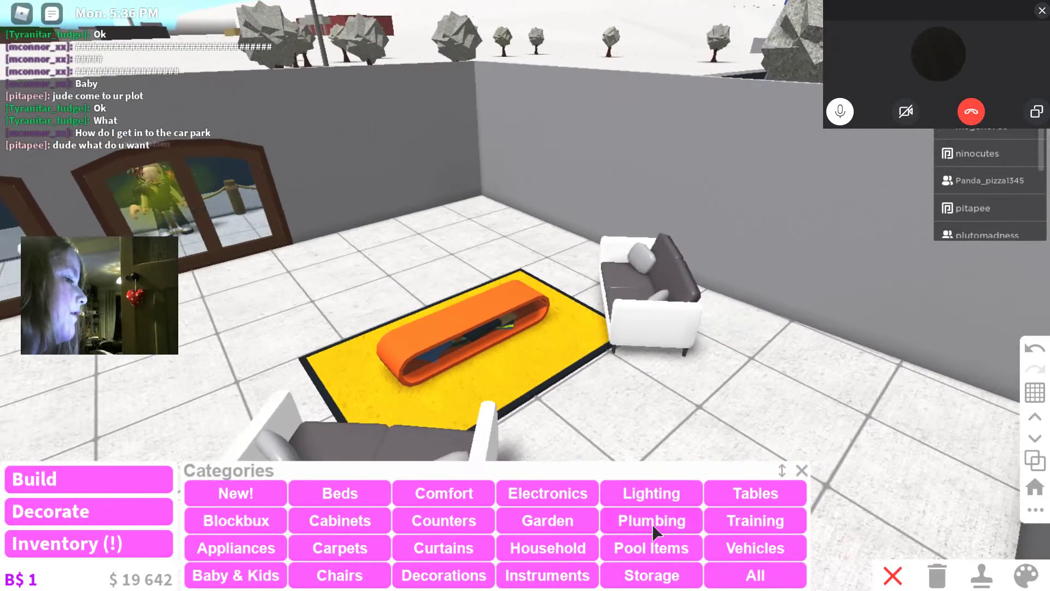
scroll(623, 459, "up", 2)
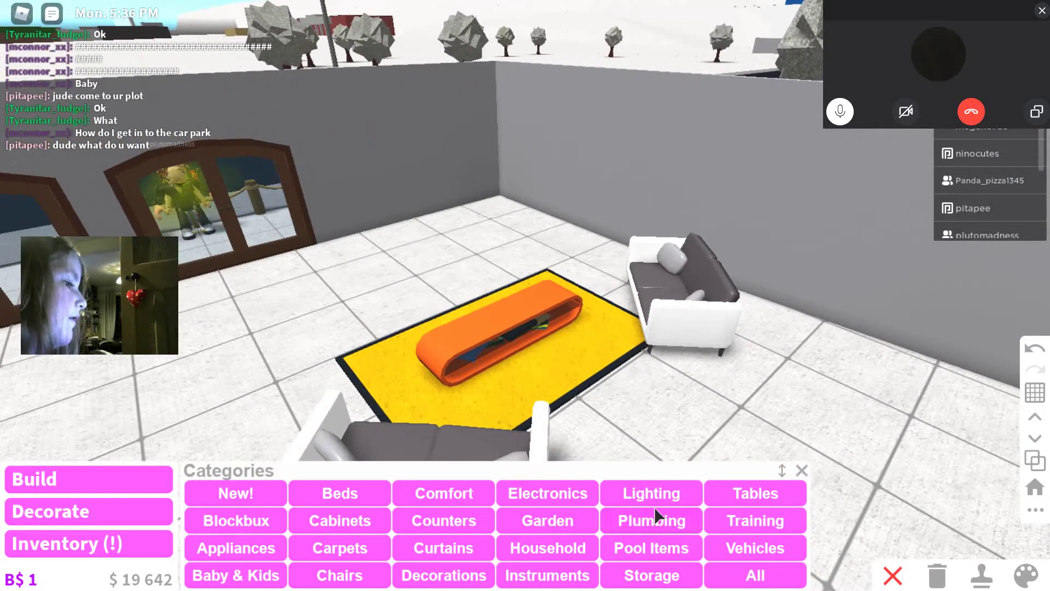
mouse_move(653, 460)
left_mouse_down()
mouse_move(603, 431)
mouse_move(735, 548)
left_mouse_up()
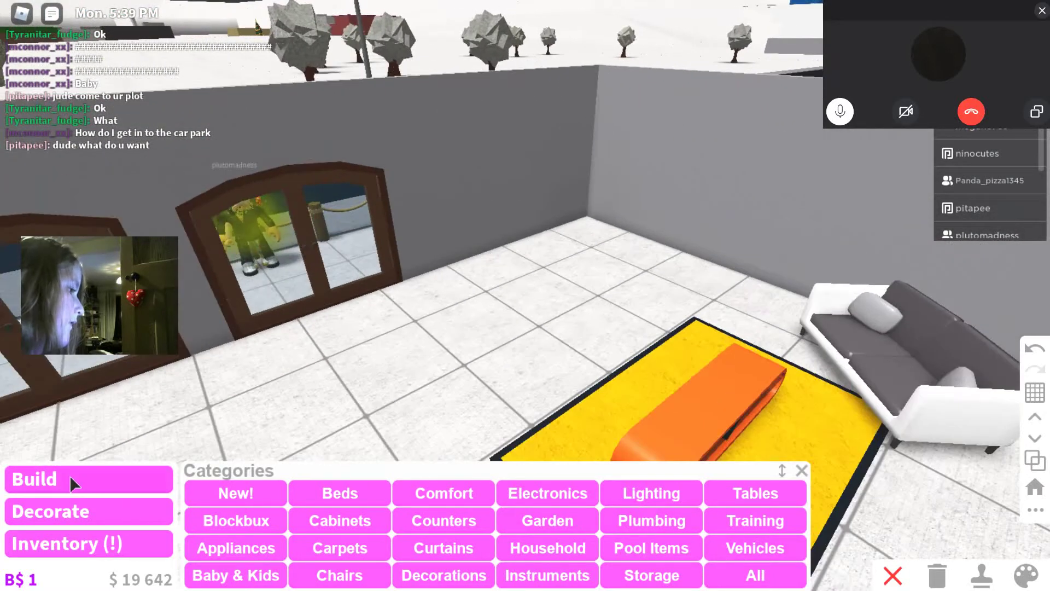
left_click(70, 475)
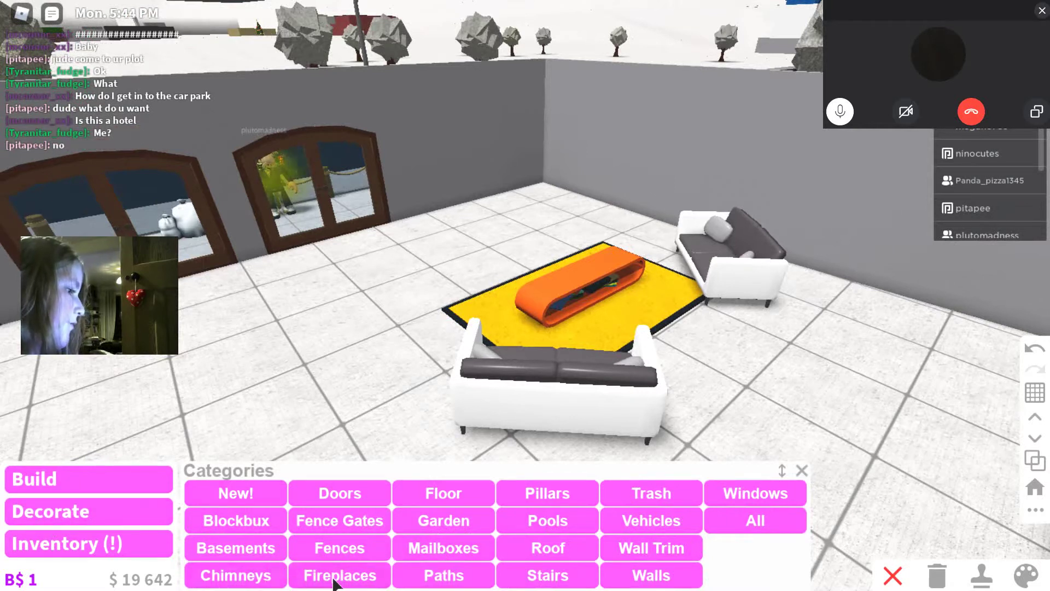
- Place a door from the Doors list on the living room wall
left_click(367, 490)
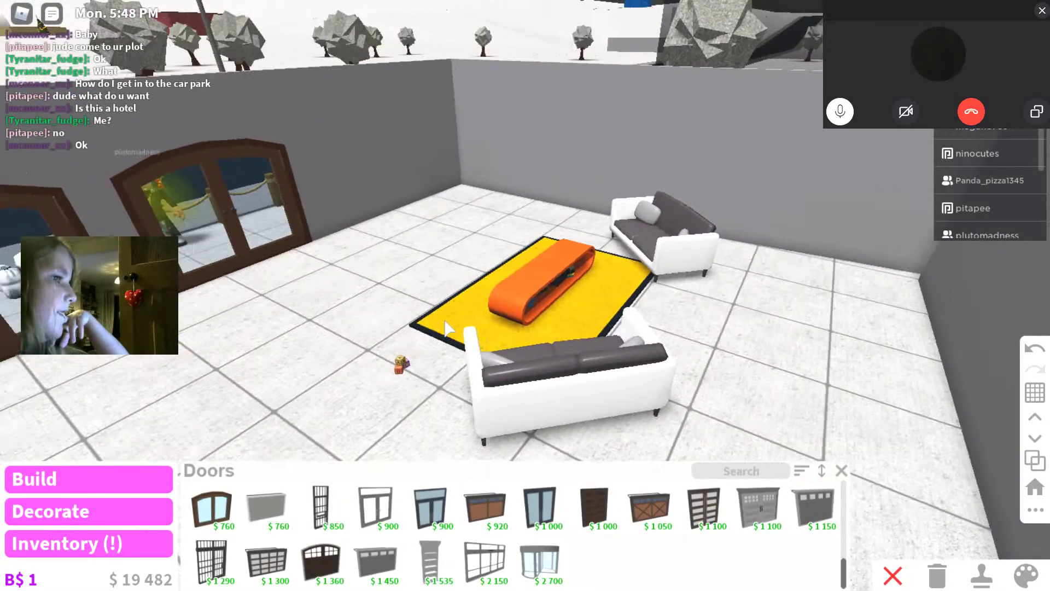
scroll(818, 216, "down", 5)
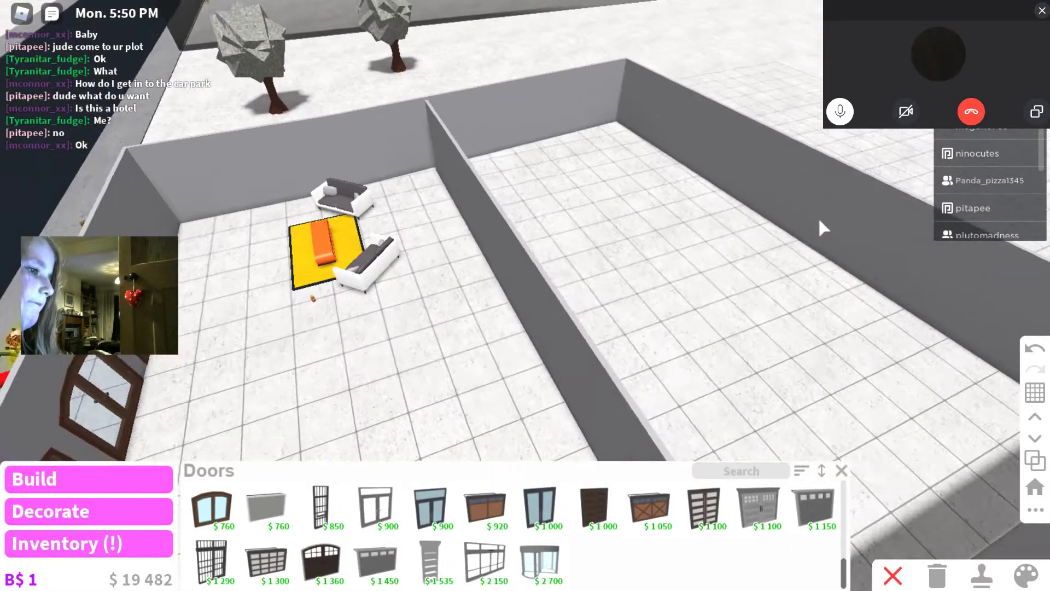
mouse_move(818, 217)
left_mouse_down()
mouse_move(548, 241)
mouse_move(627, 232)
mouse_move(541, 226)
left_mouse_up()
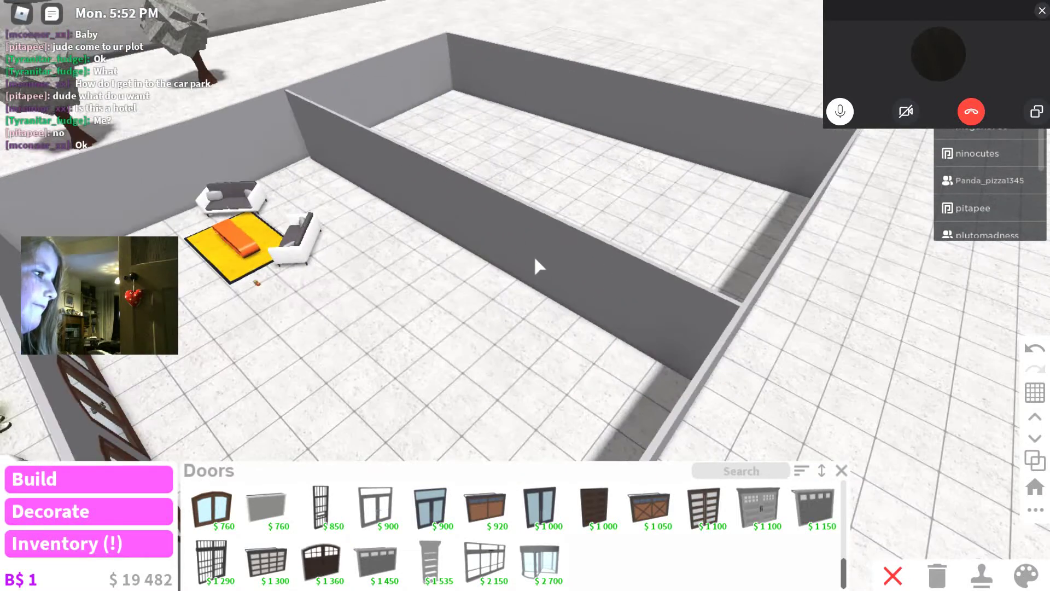
scroll(628, 232, "up", 5)
scroll(280, 262, "down", 5)
mouse_move(369, 254)
left_mouse_down()
mouse_move(555, 246)
mouse_move(565, 225)
mouse_move(560, 243)
mouse_move(536, 256)
left_mouse_up()
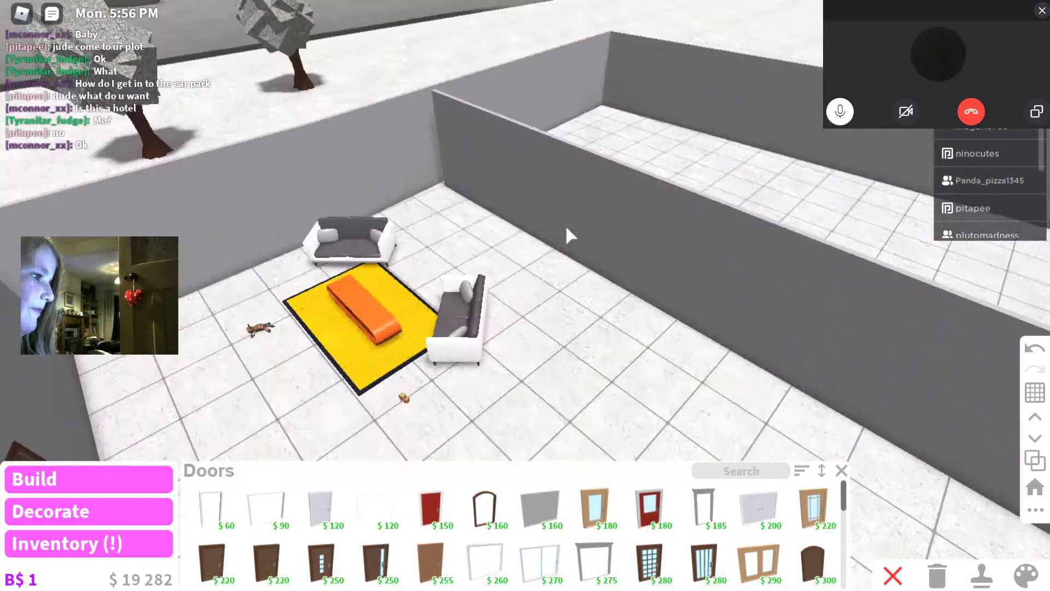
scroll(566, 224, "up", 4)
scroll(536, 256, "down", 6)
scroll(538, 257, "down", 2)
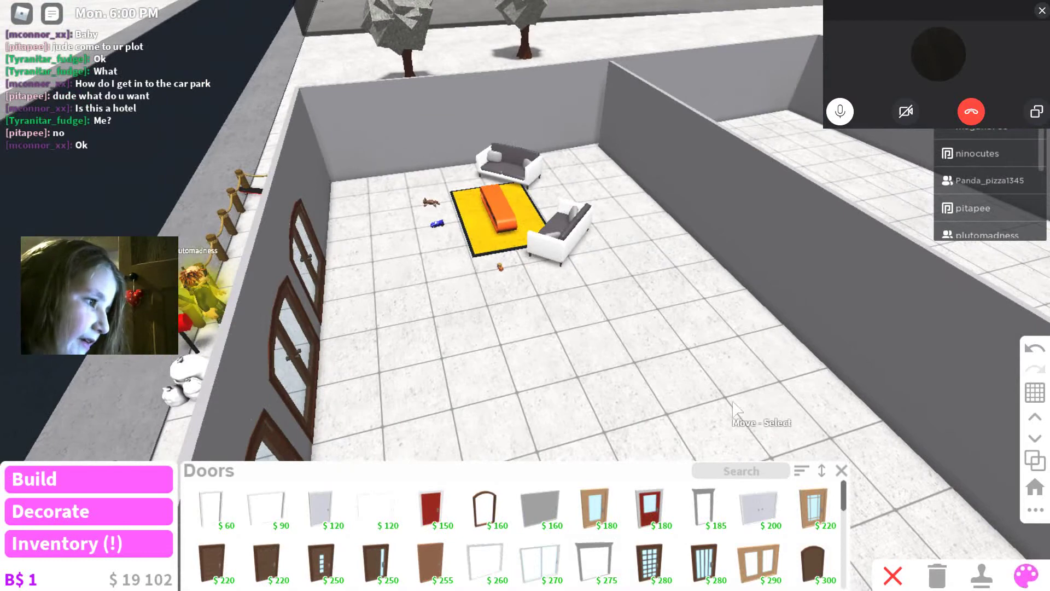
left_click_drag(656, 348, 648, 361)
- Turn toward the empty tiled room next door with the build categories showing
mouse_move(525, 295)
left_mouse_down()
mouse_move(635, 310)
mouse_move(574, 284)
left_mouse_up()
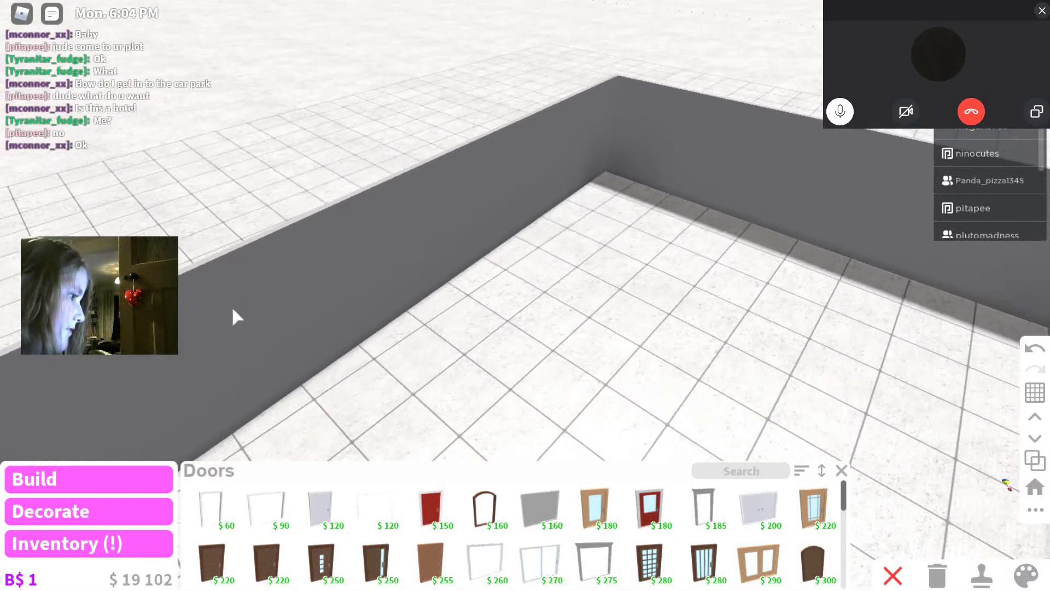
left_click(107, 480)
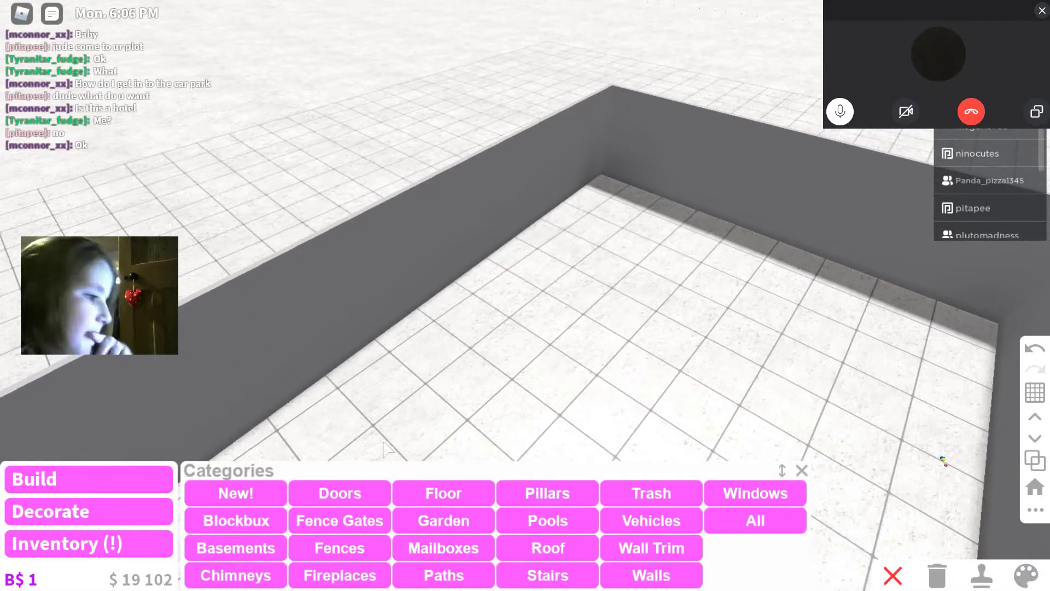
left_click_drag(434, 410, 460, 402)
right_click(574, 328)
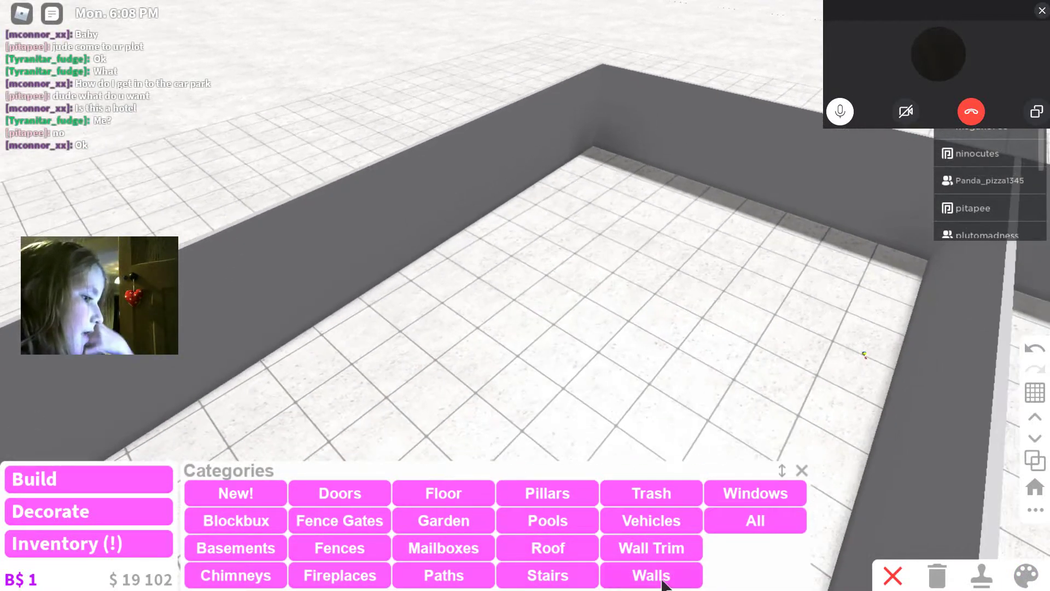
left_click_drag(574, 369, 607, 304)
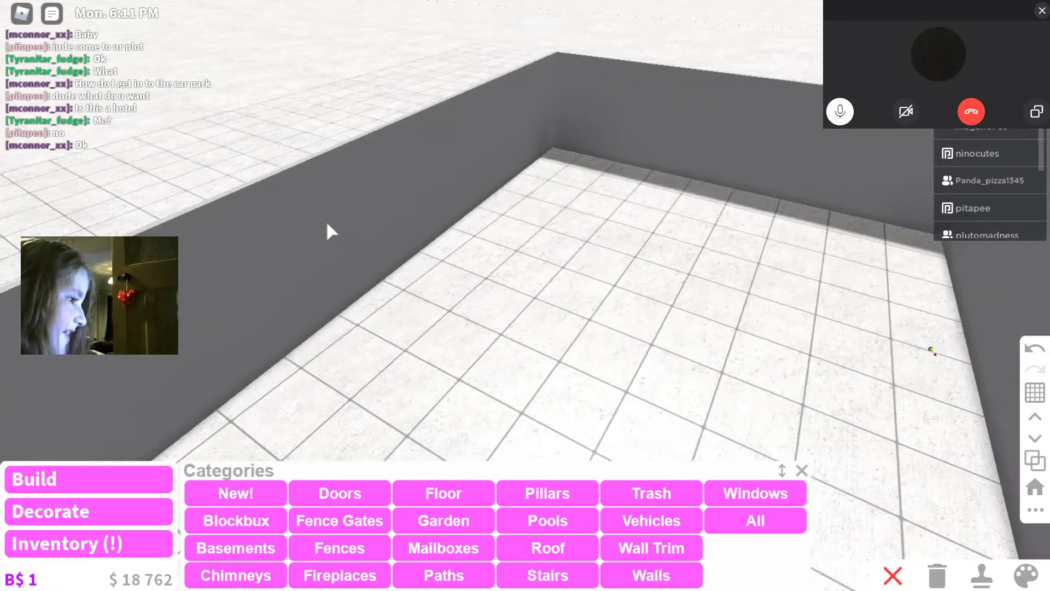
scroll(326, 221, "up", 3)
right_click(325, 221)
scroll(335, 231, "down", 3)
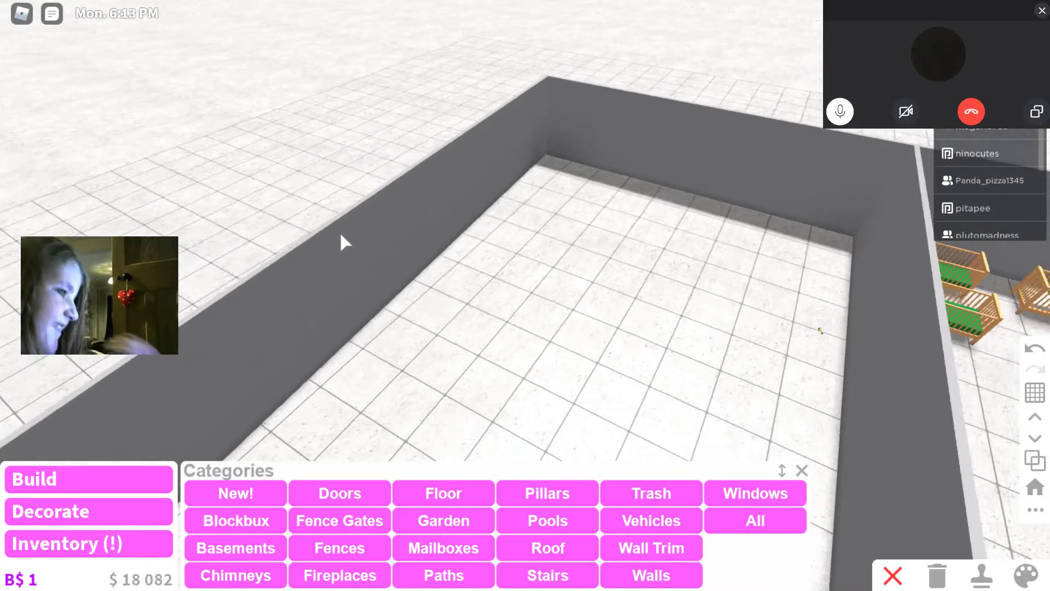
- Check the six green-mattress wooden cribs in the nursery, then choose Walls
left_click_drag(335, 263, 402, 349)
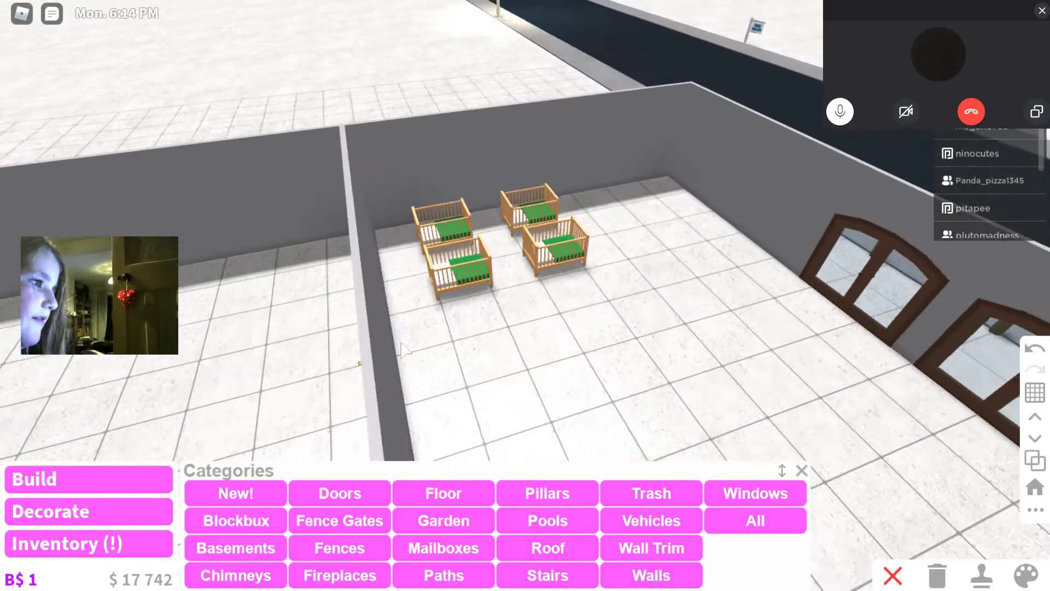
right_click(402, 349)
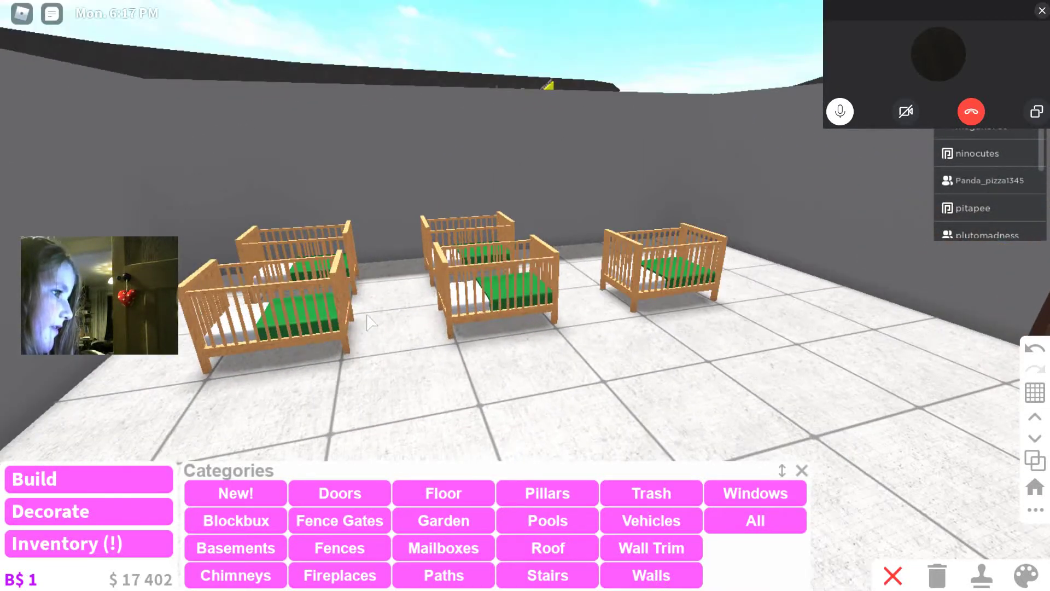
right_click(370, 322)
right_click(227, 347)
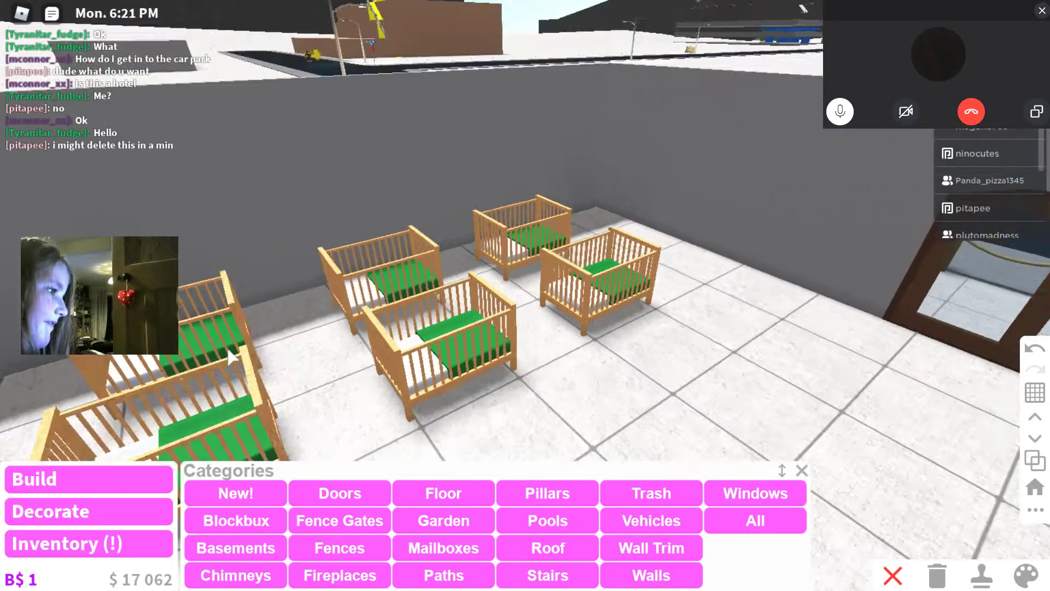
scroll(226, 347, "down", 2)
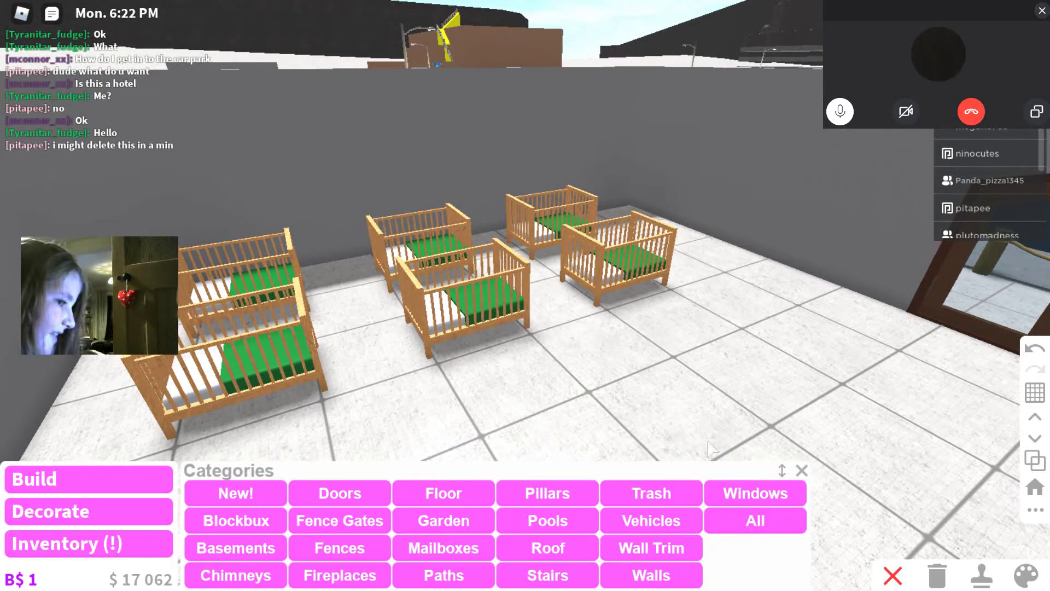
left_click(661, 580)
- Drag out new grey wall segments across the nursery floor near the cribs
left_click_drag(197, 477, 452, 347)
left_click_drag(351, 314, 272, 337)
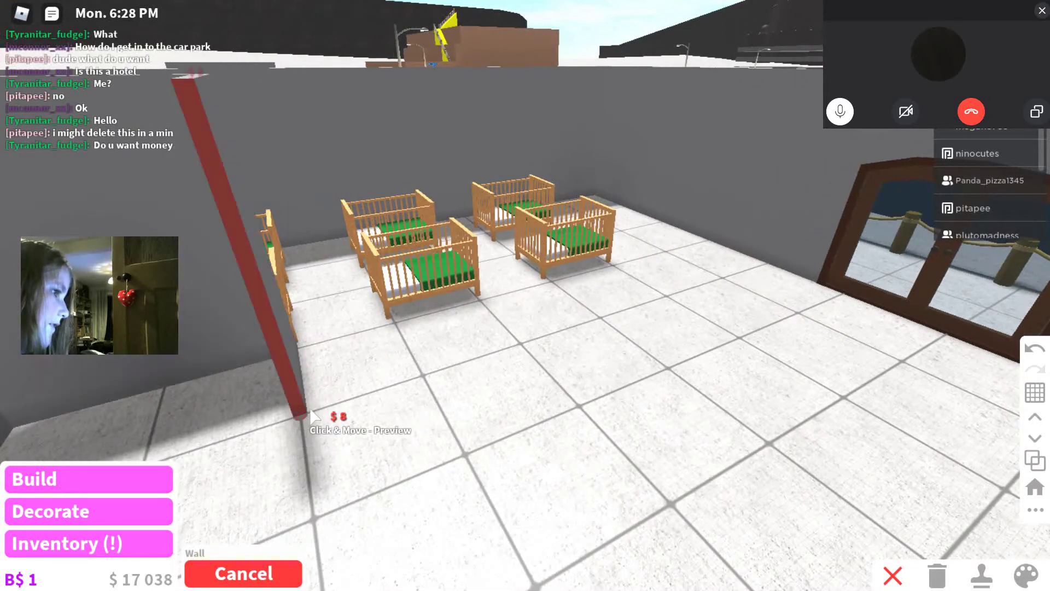
left_click_drag(347, 410, 551, 367)
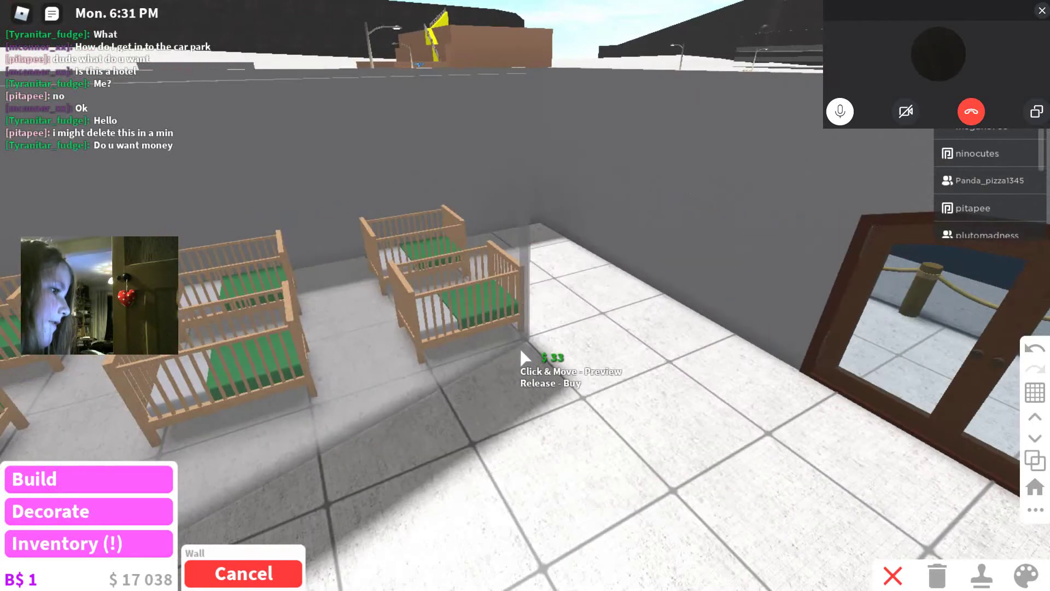
left_click_drag(575, 355, 661, 365)
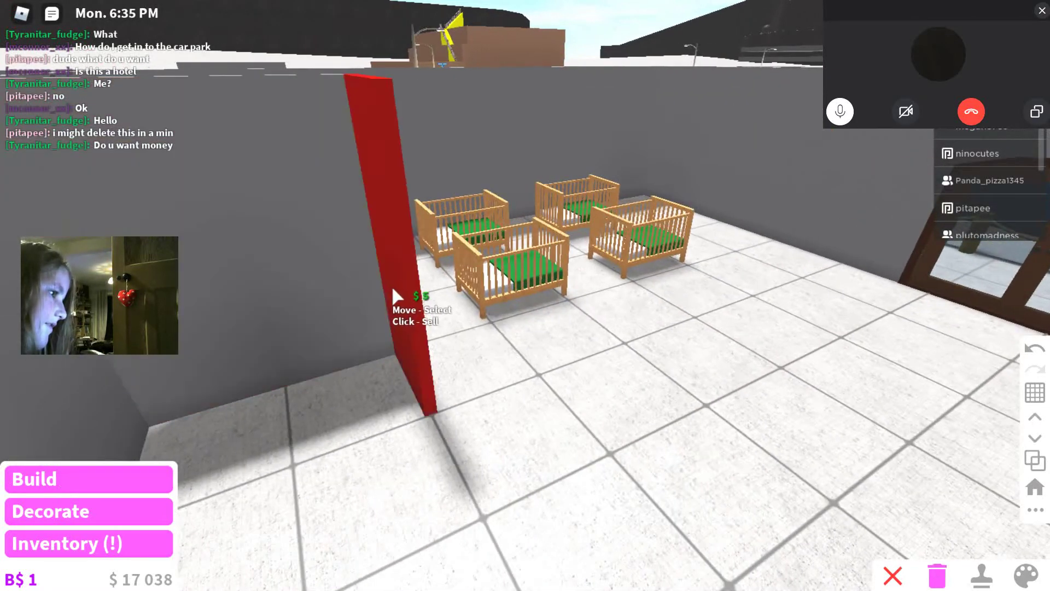
- Sell the two misplaced wall pieces among the cribs
left_click(391, 284)
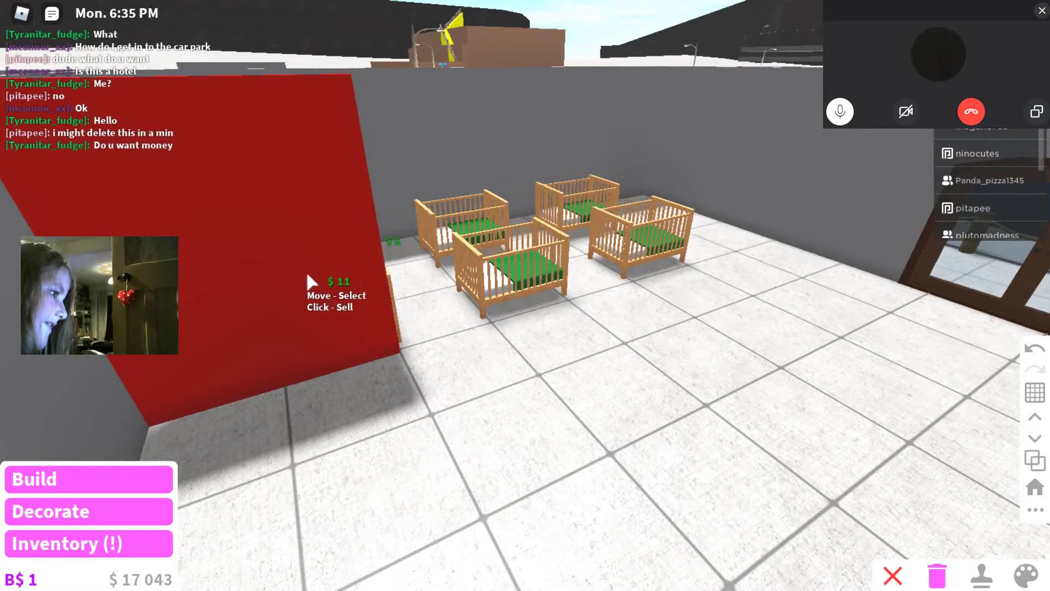
left_click(307, 271)
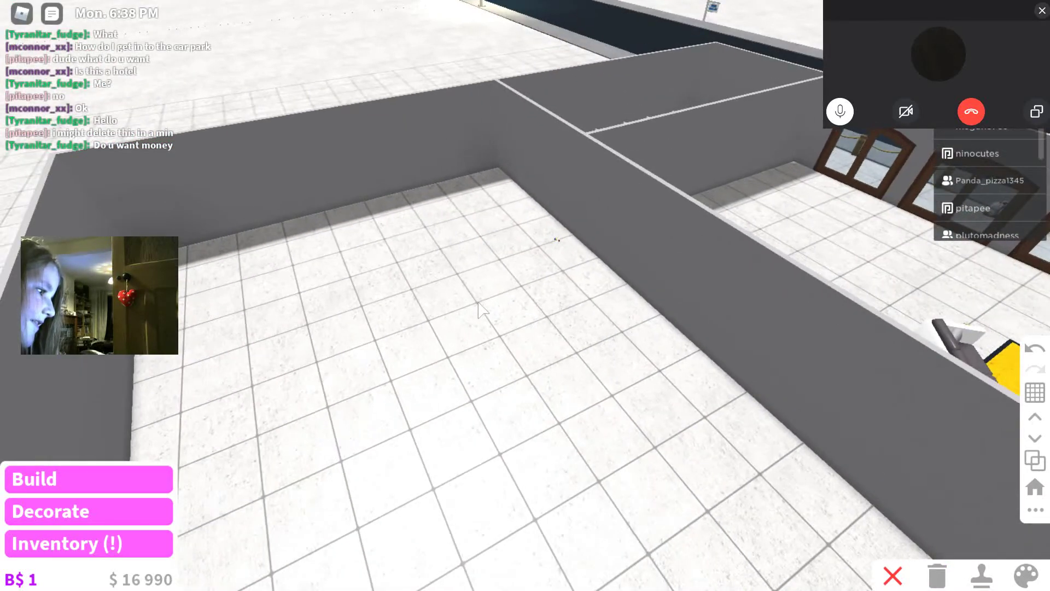
right_click(479, 309)
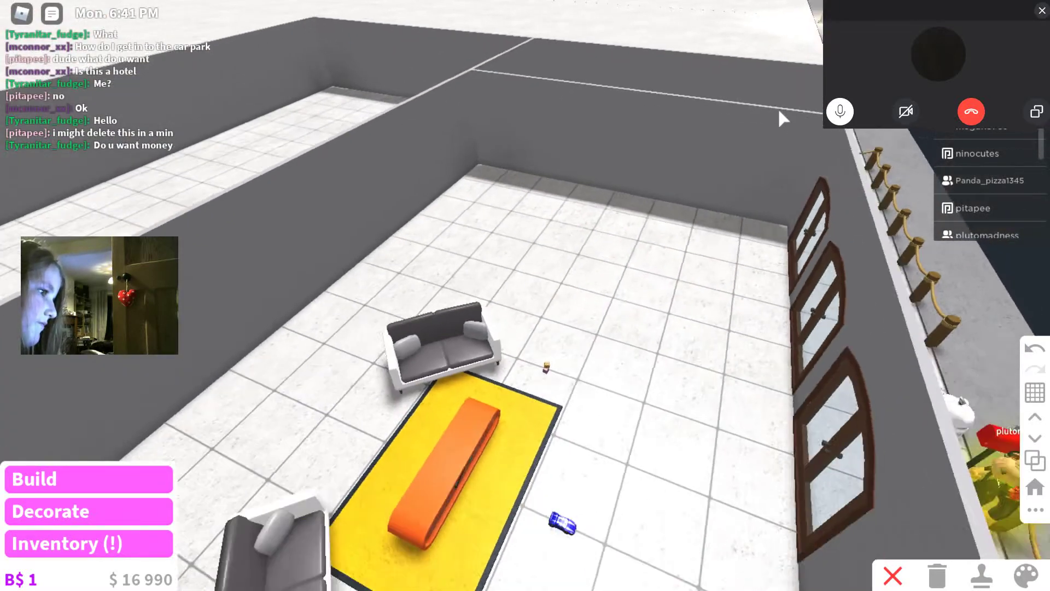
scroll(778, 107, "down", 5)
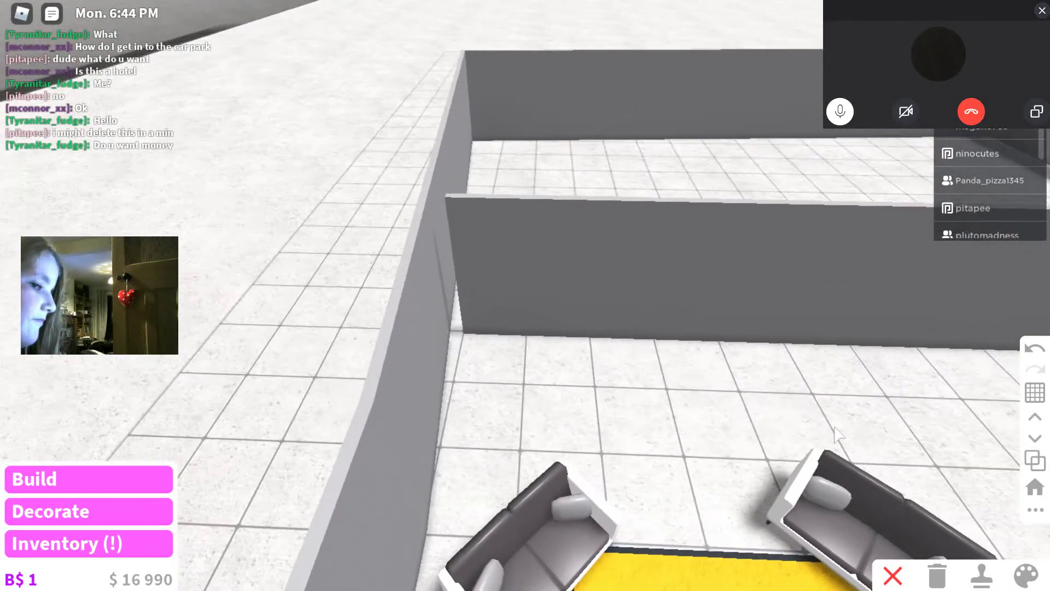
scroll(837, 435, "down", 3)
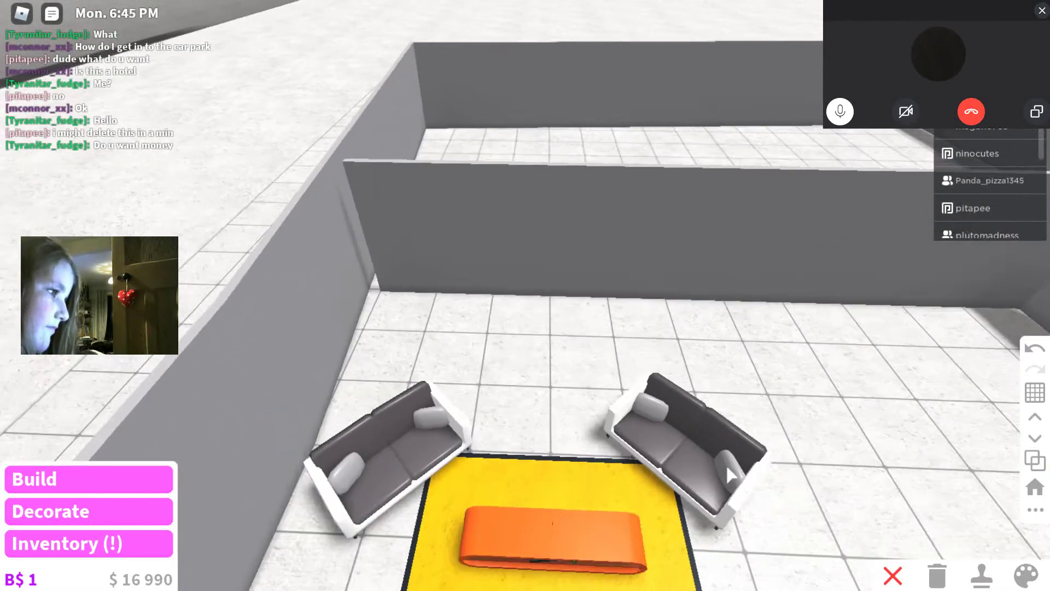
- Move the view past the living room to the empty room's wall for the paned wooden door
left_click_drag(730, 474, 550, 369)
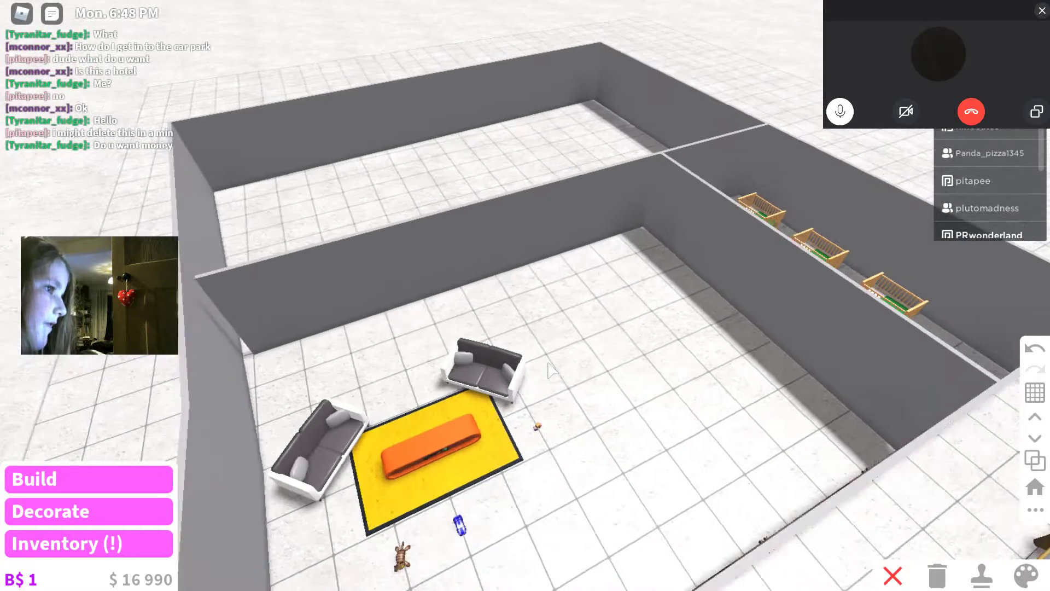
left_click_drag(547, 369, 246, 369)
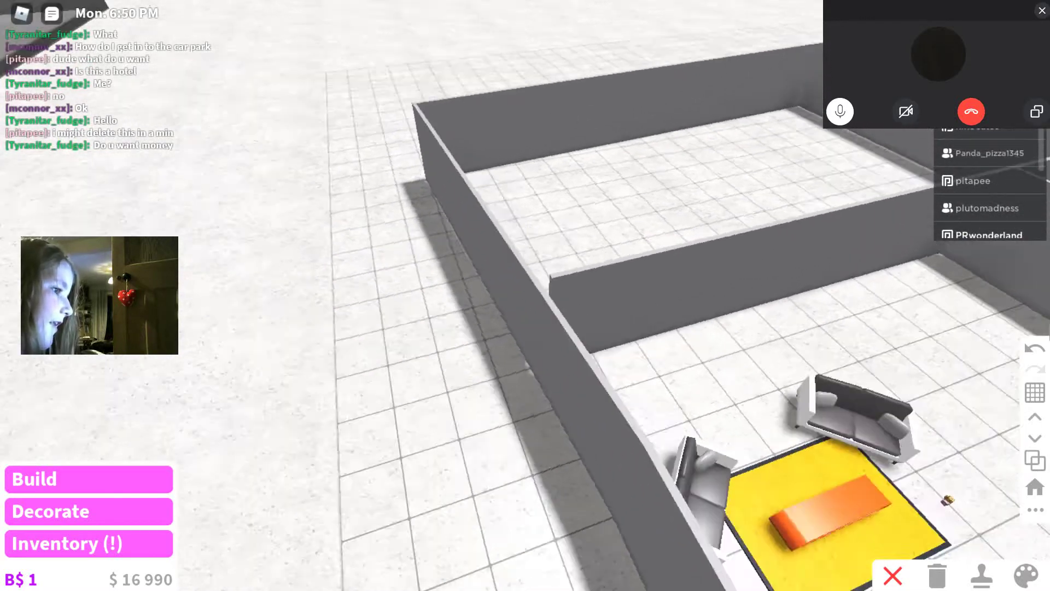
mouse_move(738, 370)
left_mouse_down()
mouse_move(911, 181)
mouse_move(689, 213)
left_mouse_up()
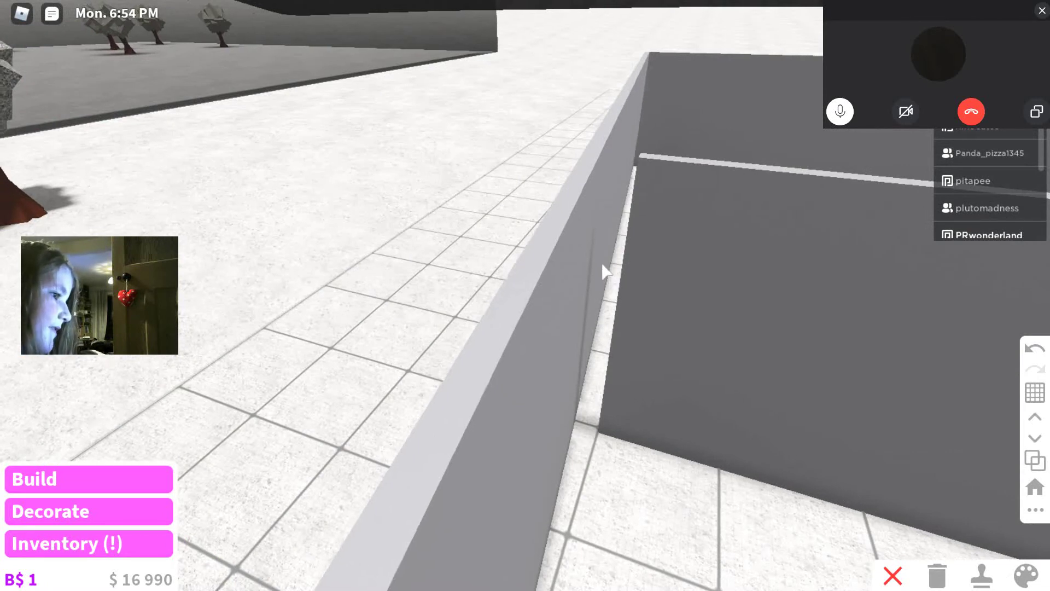
left_click_drag(601, 259, 601, 267)
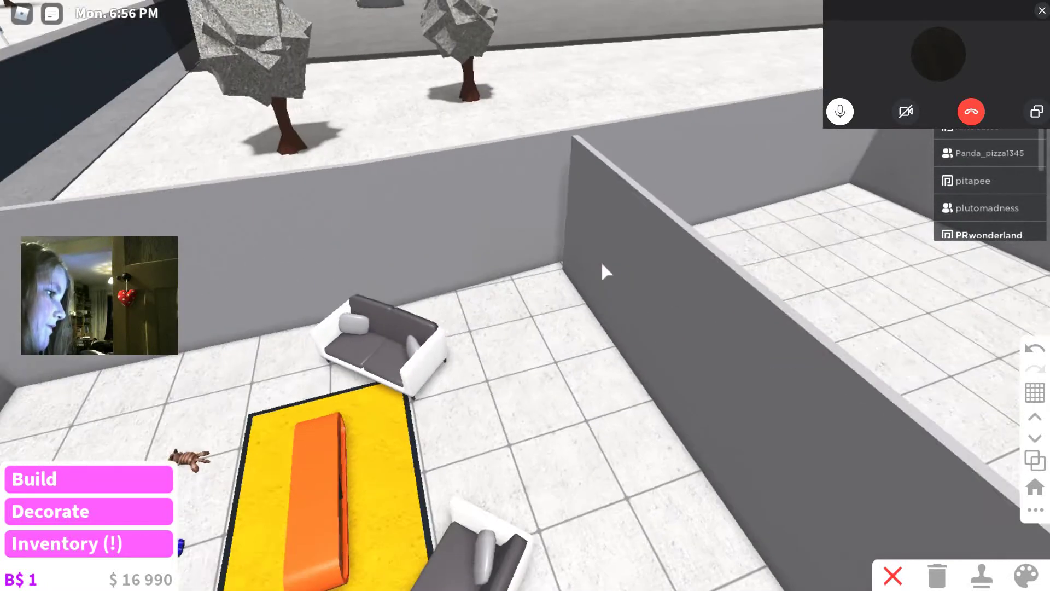
scroll(601, 263, "down", 5)
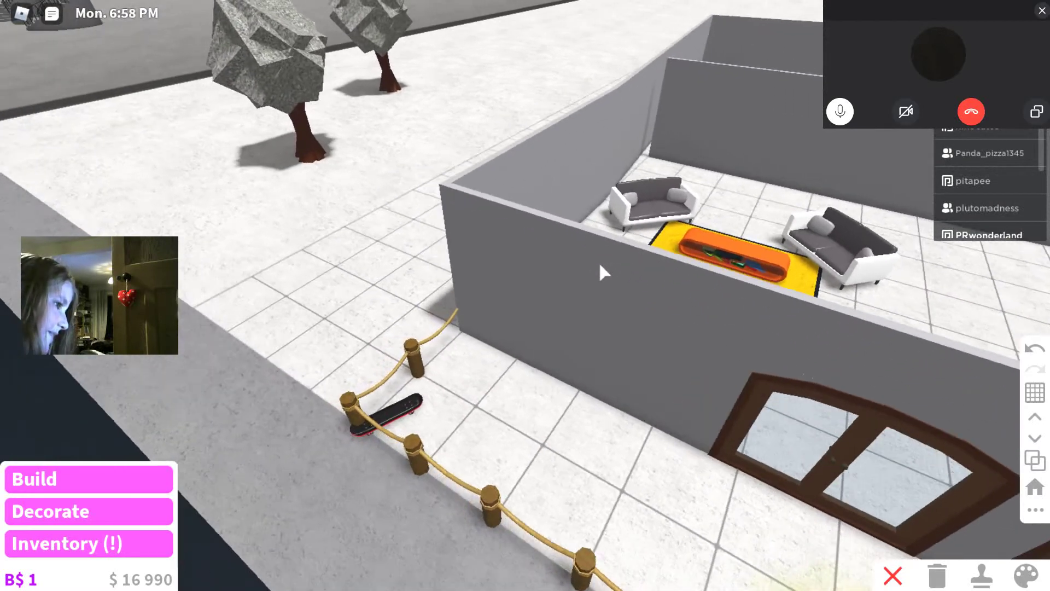
left_click_drag(599, 261, 493, 306)
scroll(598, 261, "up", 4)
key("w")
scroll(575, 278, "down", 4)
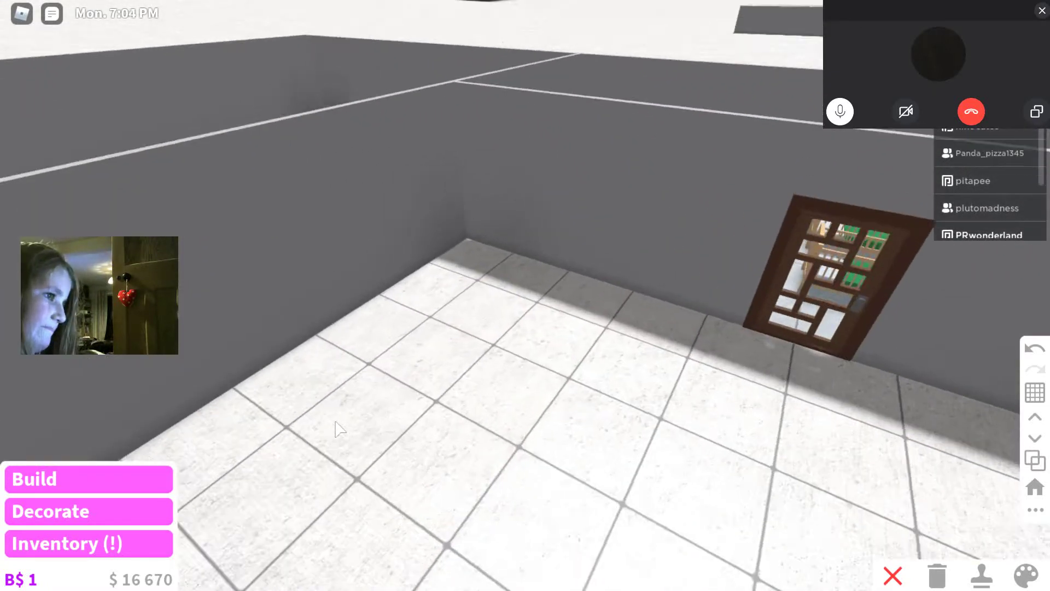
- Hand-place white floor tiles across the empty room using T placement, then finish
right_click(338, 427)
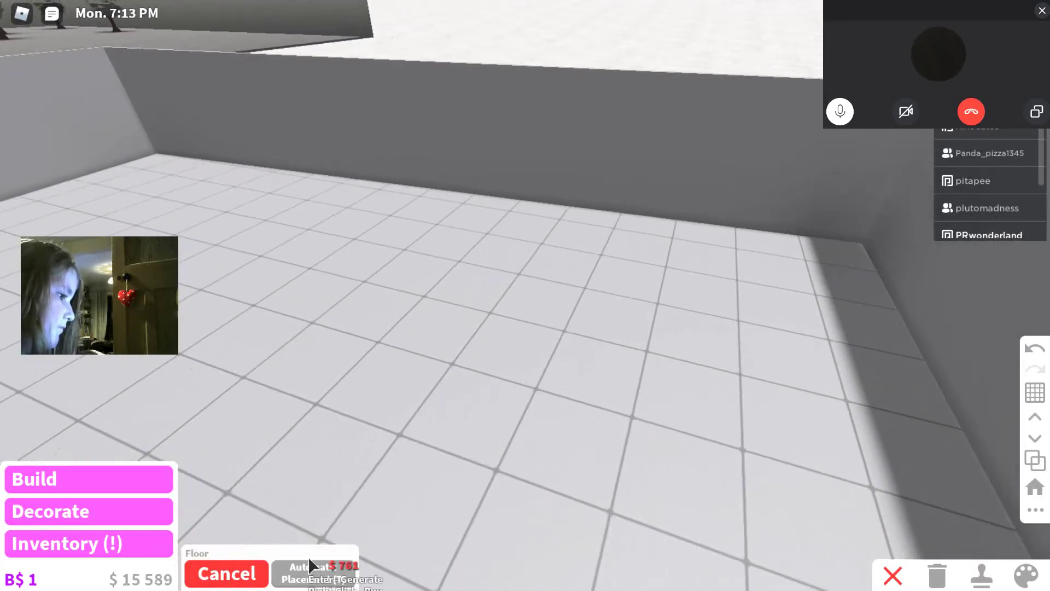
key("t")
right_click(621, 219)
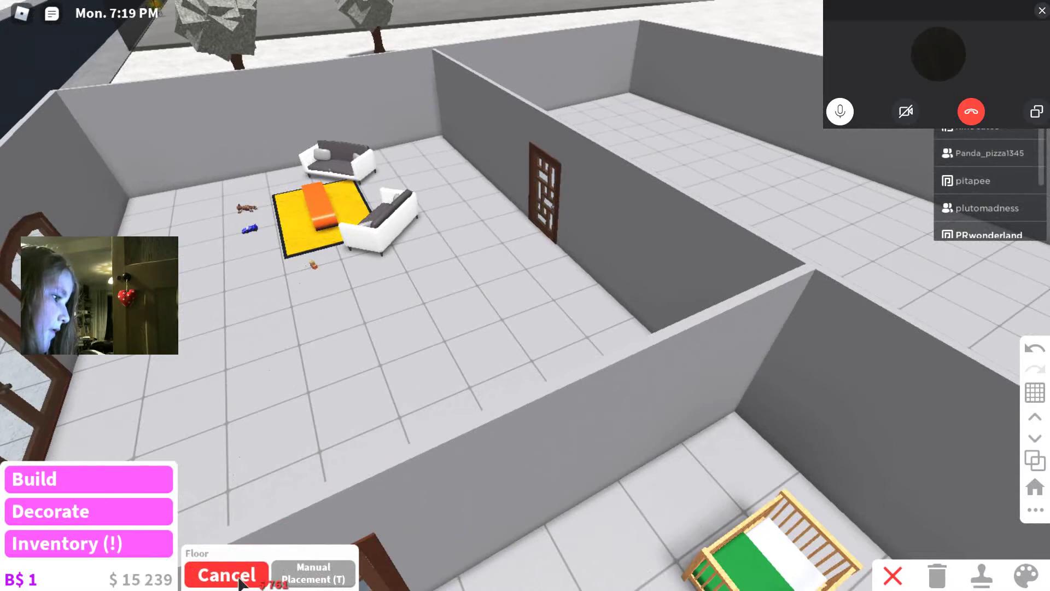
left_click(227, 576)
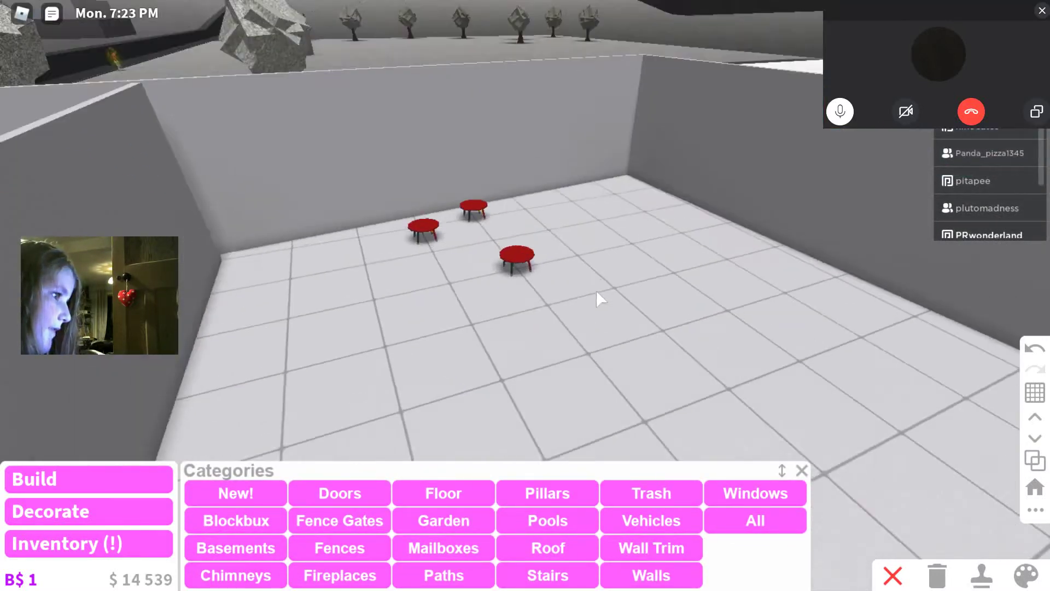
right_click(608, 290)
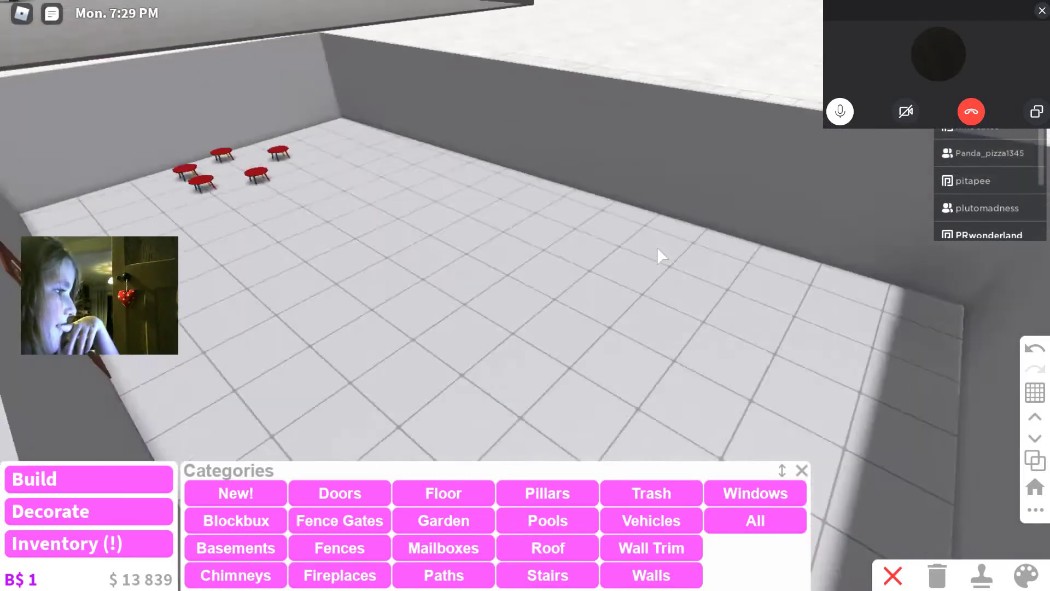
scroll(621, 254, "down", 3)
left_click_drag(622, 255, 574, 256)
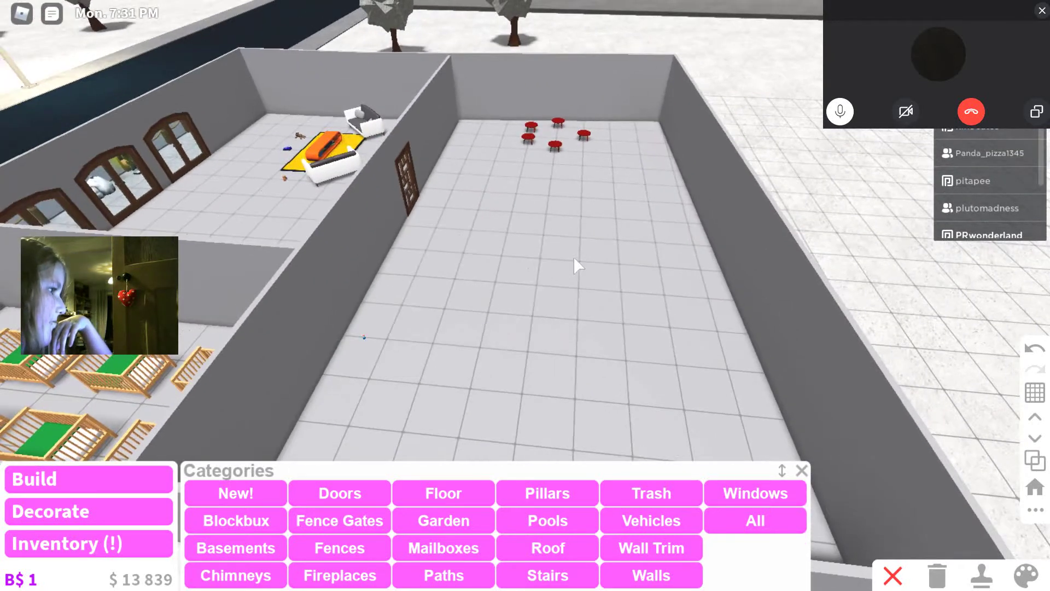
key("w")
left_click_drag(575, 244, 605, 261)
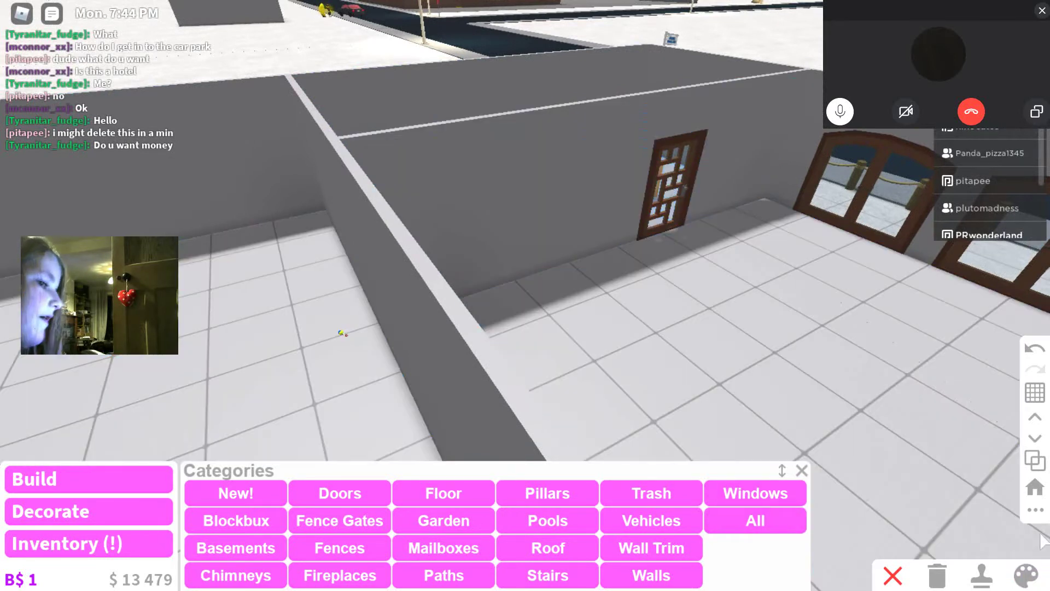
key("Escape")
left_click(421, 84)
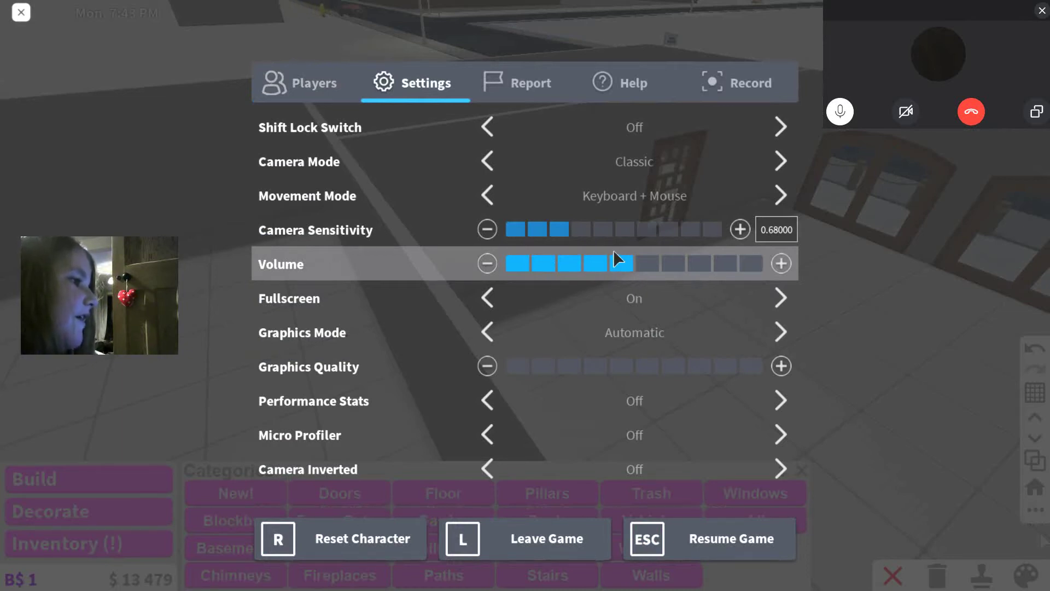
key("Escape")
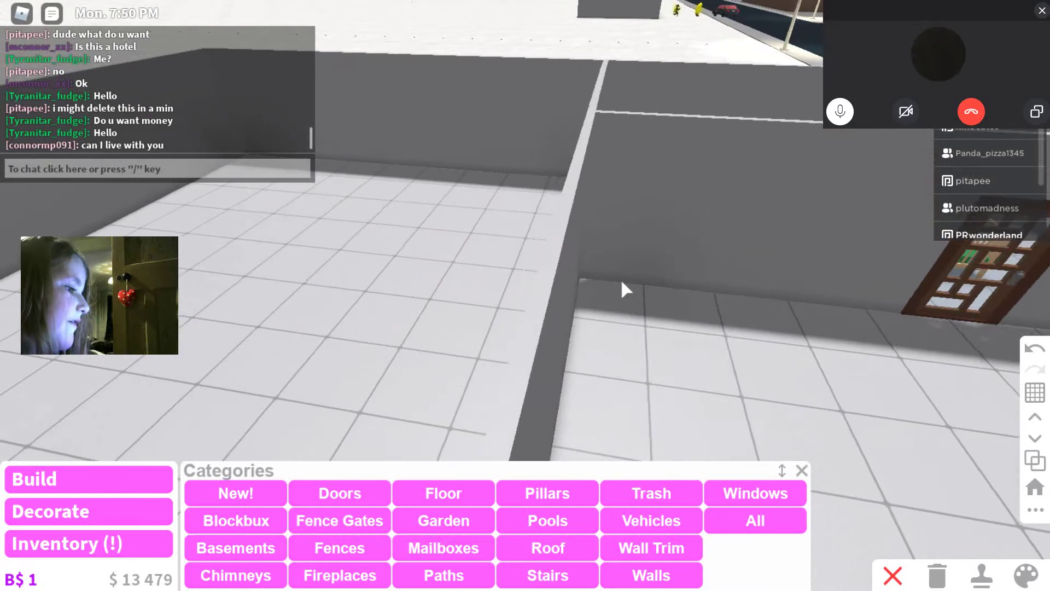
right_click(621, 279)
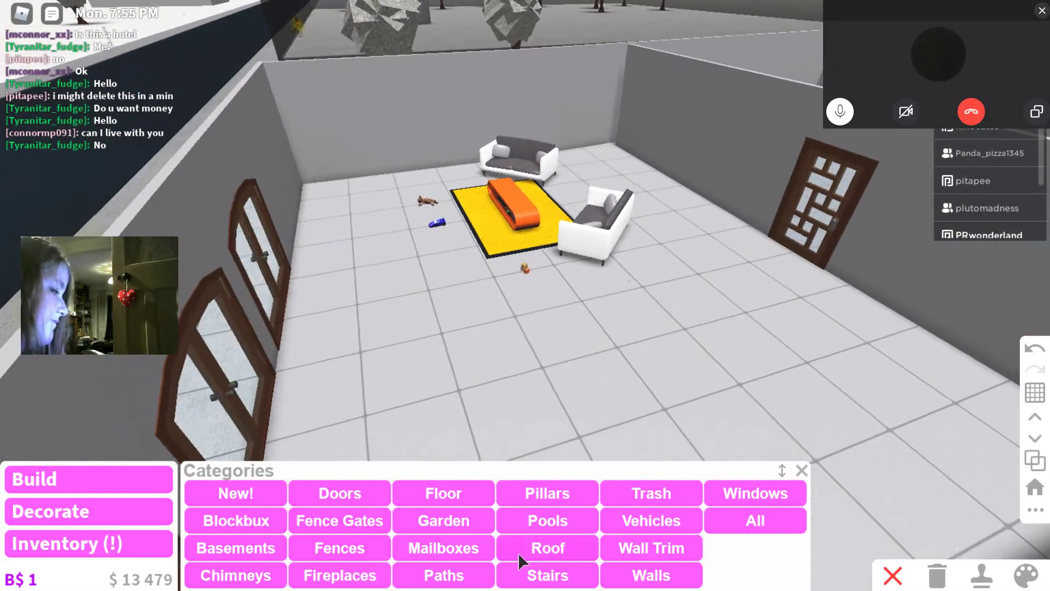
- Paint the living room's back wall with the Colorful Cubes material after previewing slime green and rainbow dots
right_click(518, 552)
left_click(1025, 577)
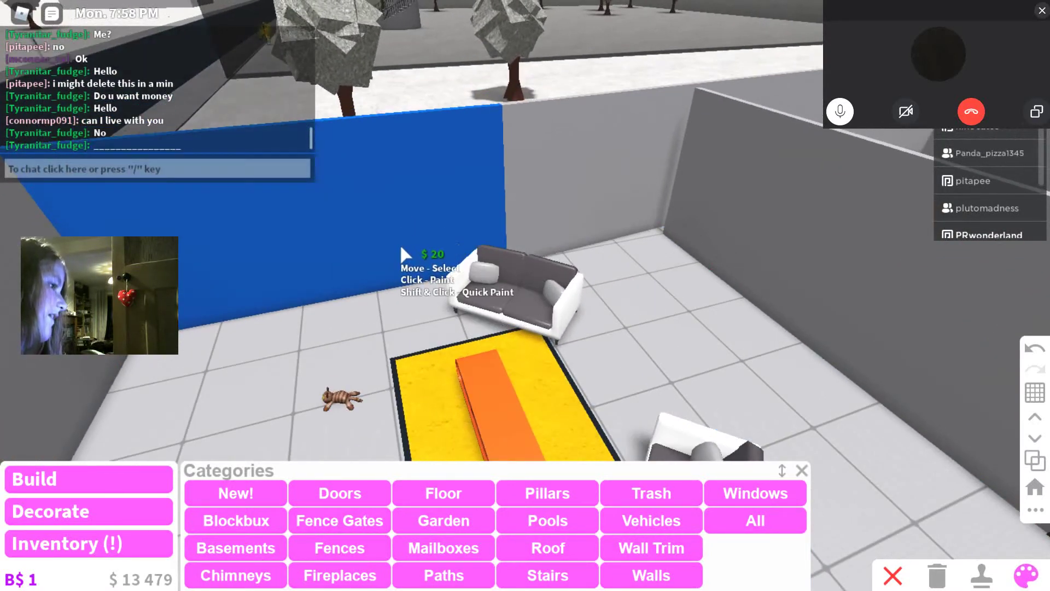
left_click(400, 246)
left_click(676, 320)
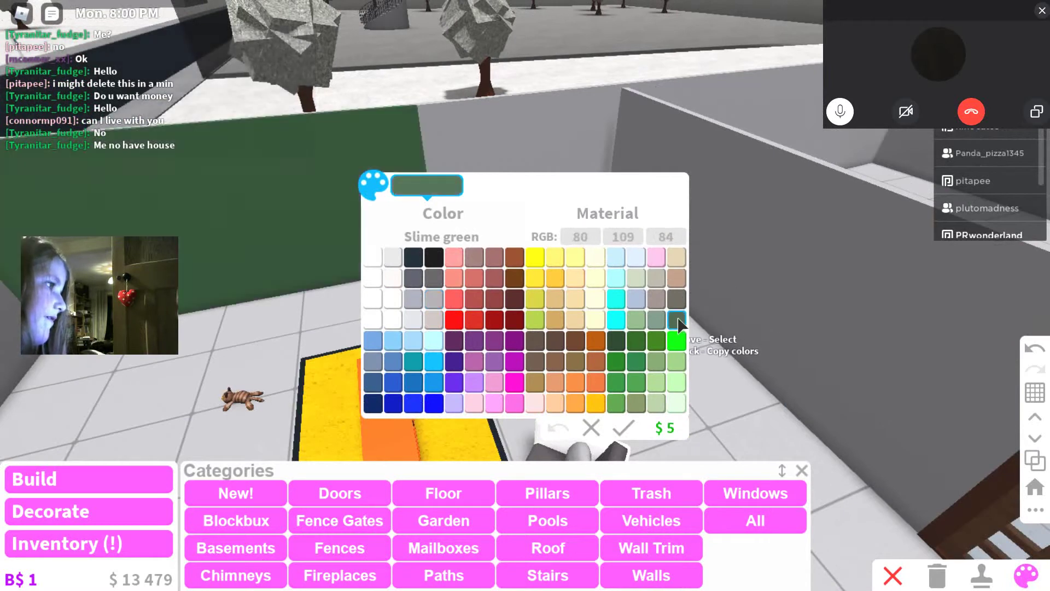
left_click(615, 216)
scroll(575, 329, "down", 3)
scroll(574, 329, "down", 3)
scroll(615, 321, "down", 3)
left_click(602, 281)
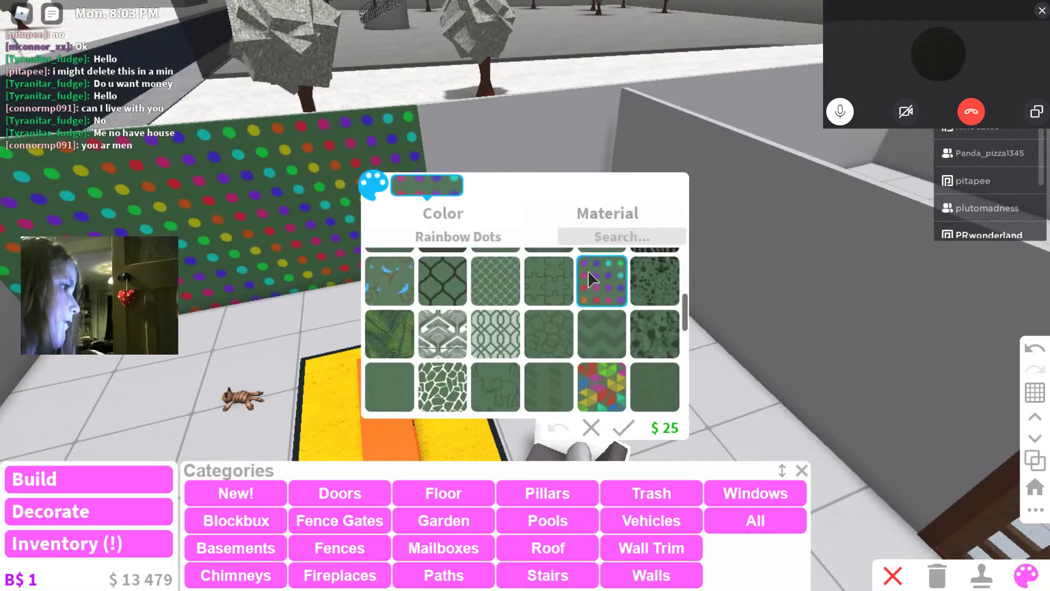
left_click(610, 380)
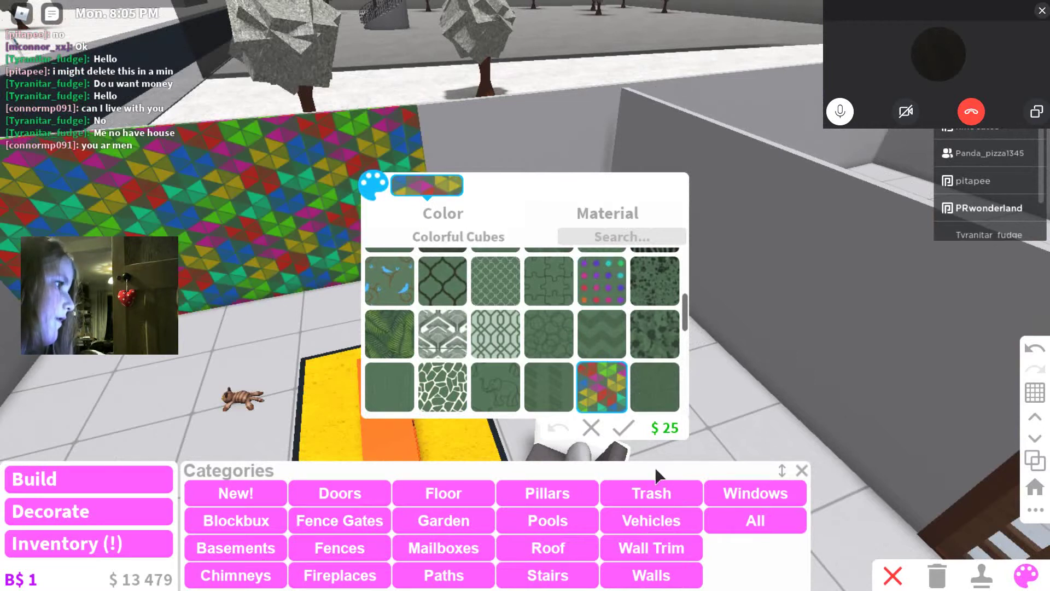
left_click(624, 429)
- Open paint options on another surface and close them without changes
left_click(509, 271)
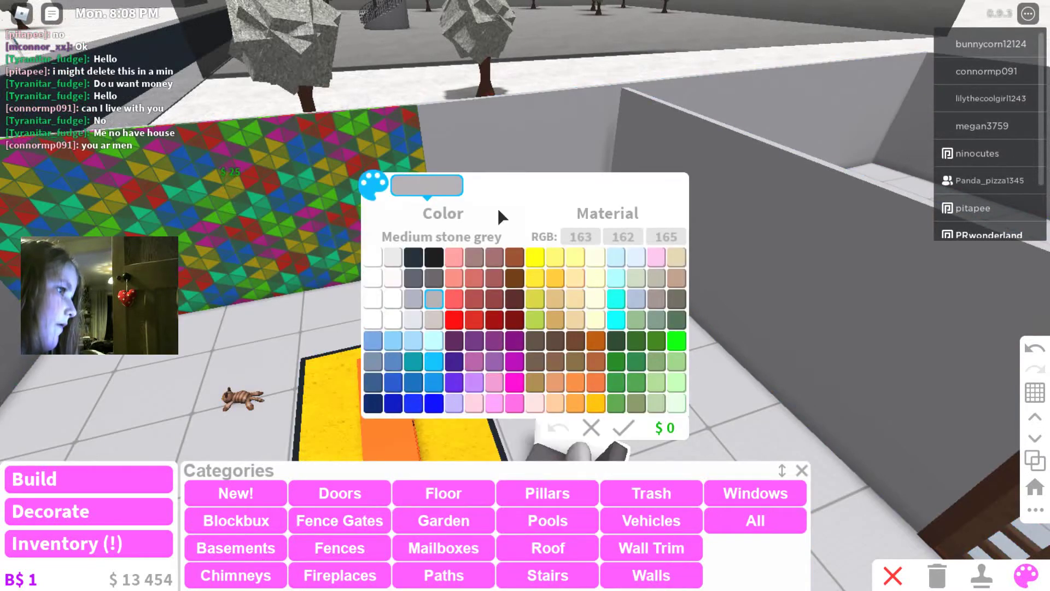
left_click(621, 427)
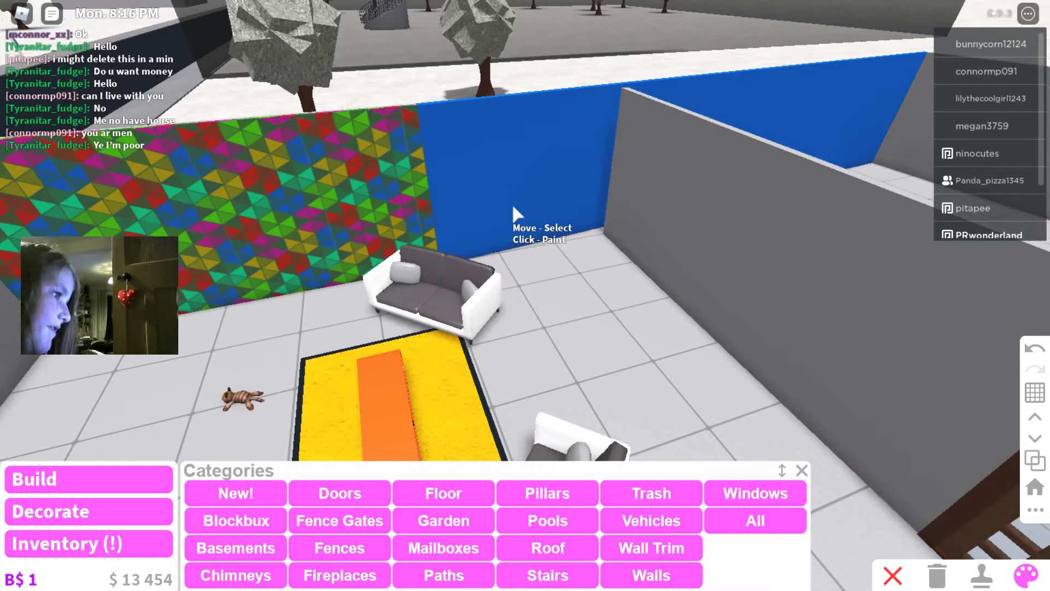
key("Escape")
key("Escape")
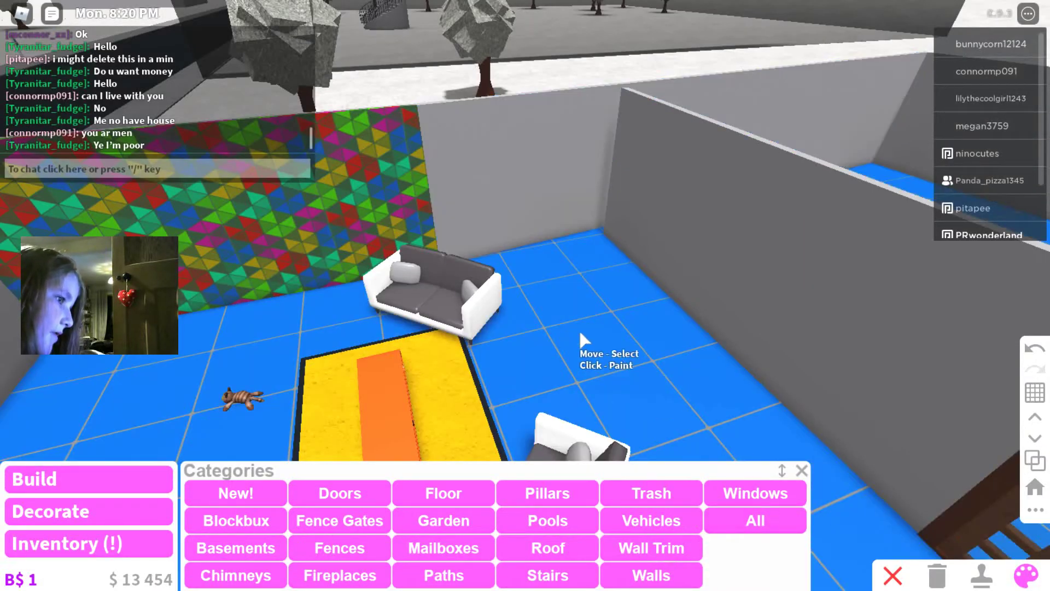
scroll(578, 327, "down", 3)
scroll(580, 321, "down", 3)
scroll(580, 322, "down", 3)
scroll(580, 323, "down", 2)
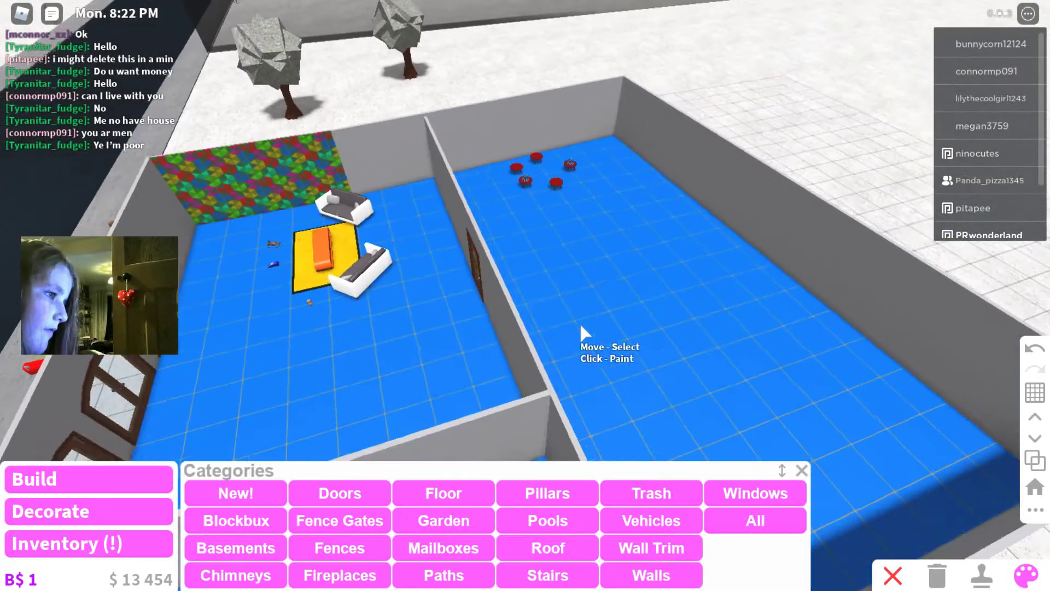
- Pan the camera across the house over to the nursery
key("s")
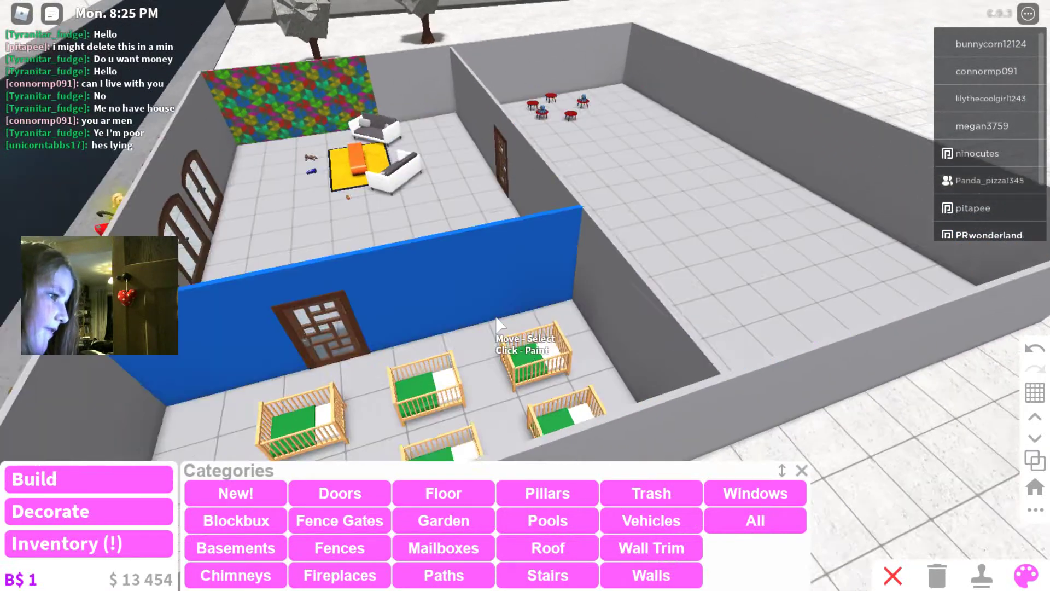
scroll(525, 328, "up", 3)
scroll(509, 324, "up", 3)
scroll(495, 314, "up", 5)
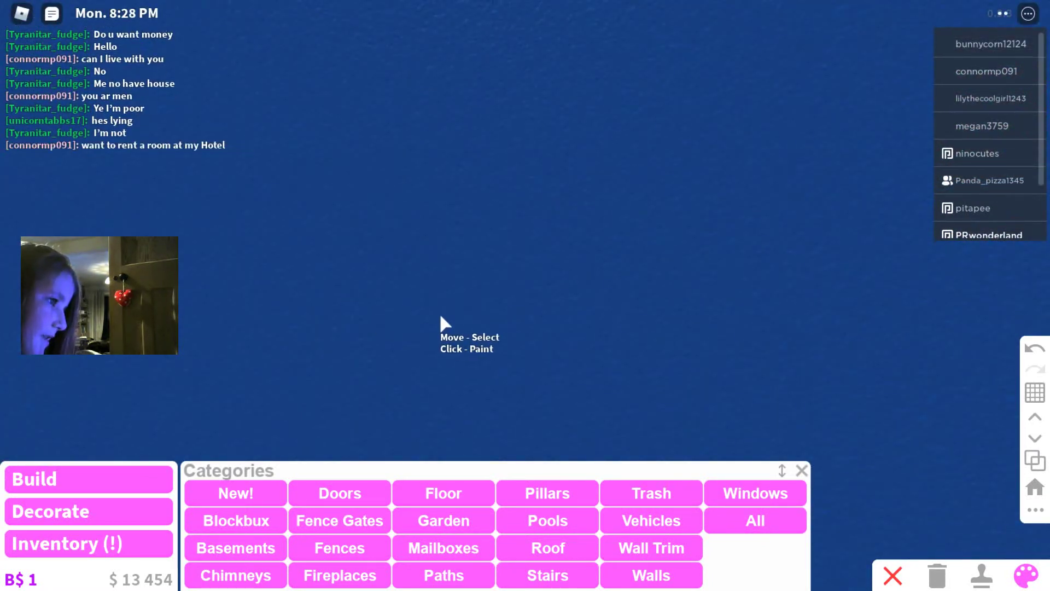
scroll(585, 378, "down", 5)
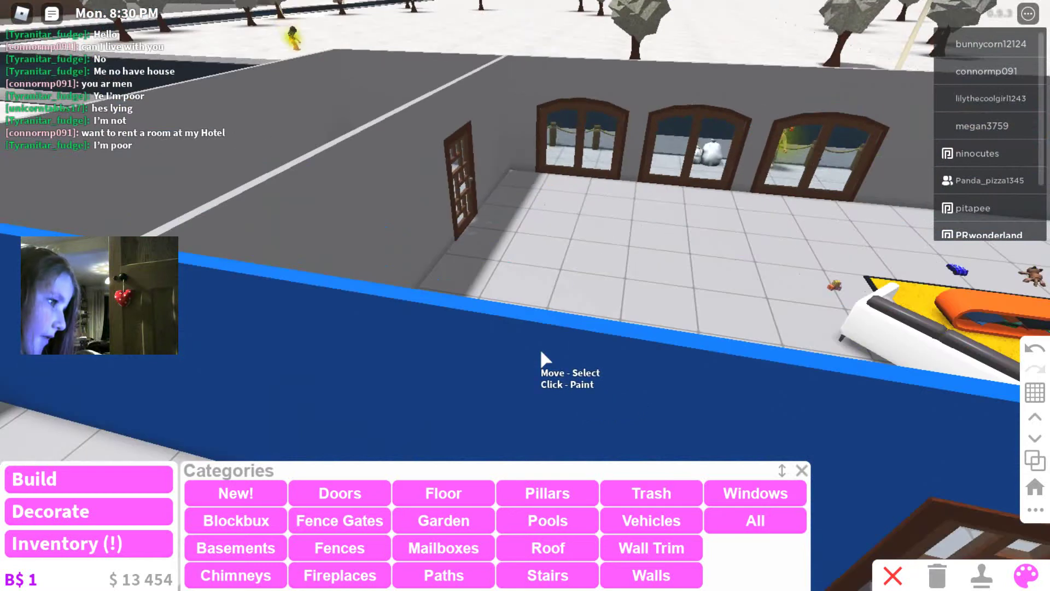
scroll(546, 343, "down", 2)
scroll(546, 343, "down", 3)
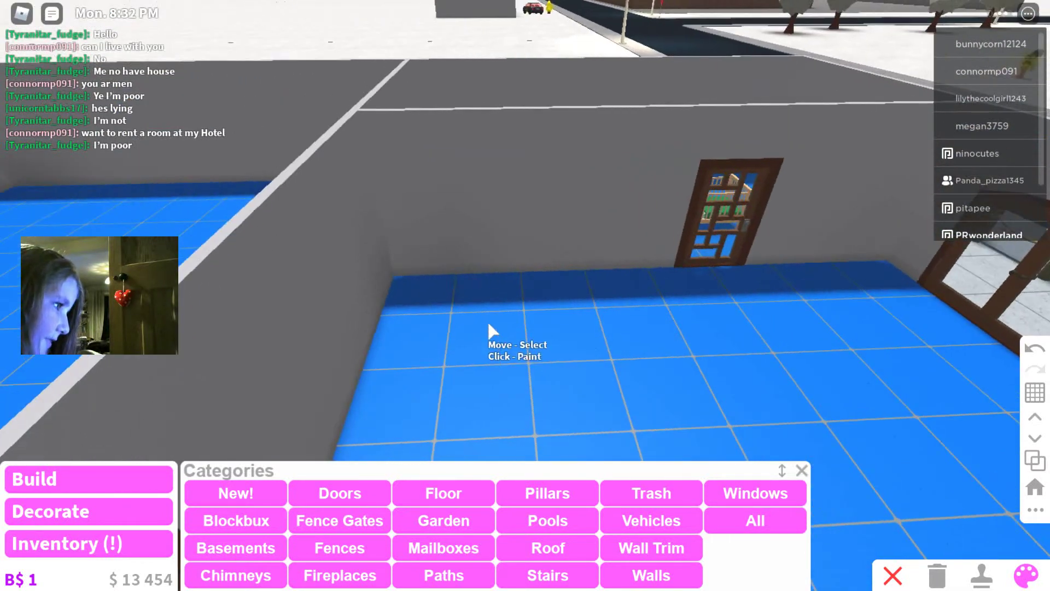
scroll(422, 291, "up", 5)
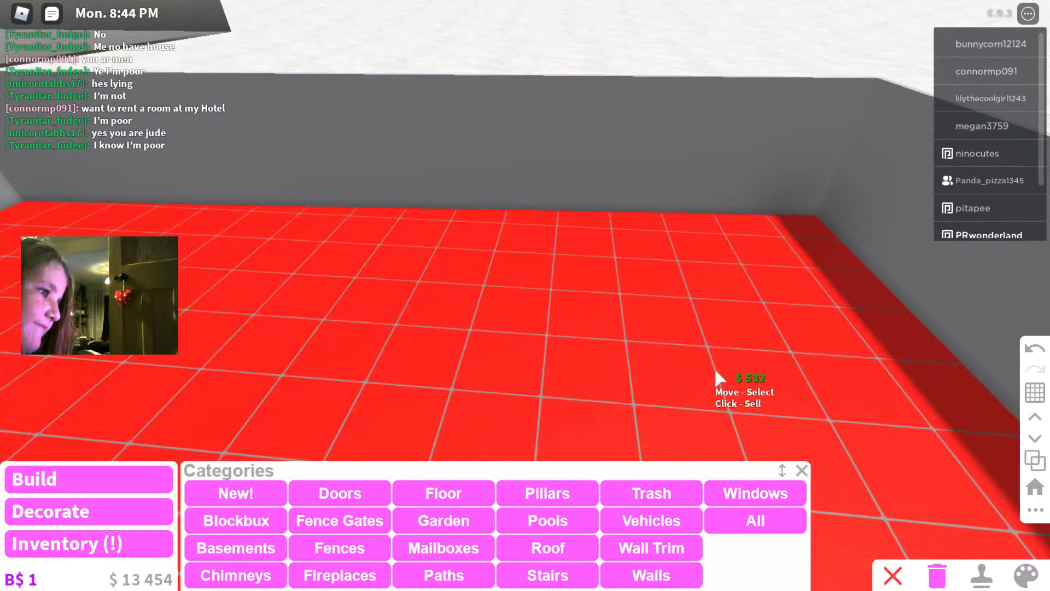
- Sell the empty room's old floor and buy a new light grey floor rectangle
left_click(720, 379)
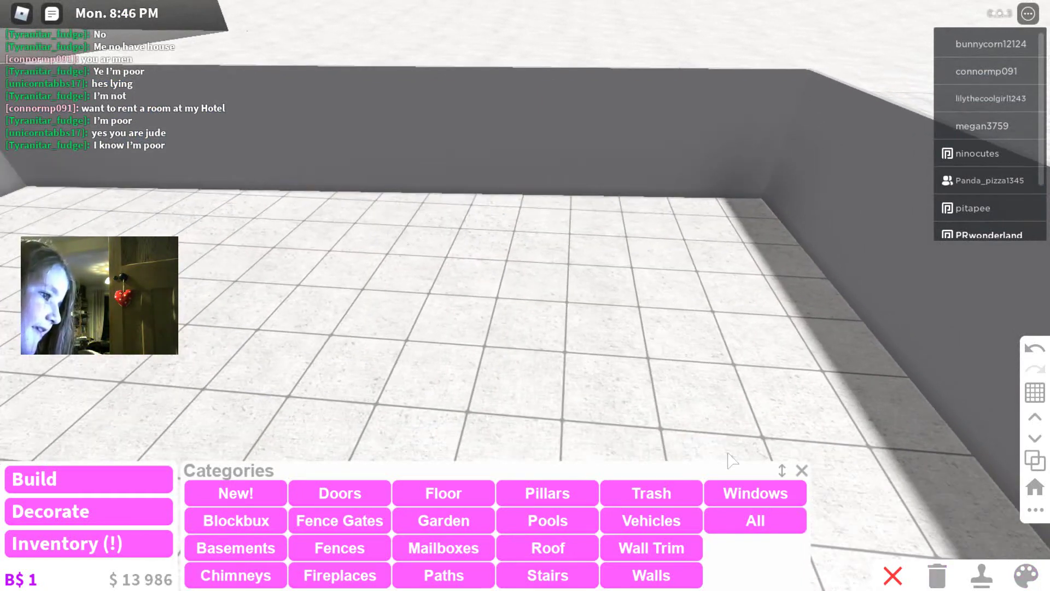
left_click(424, 492)
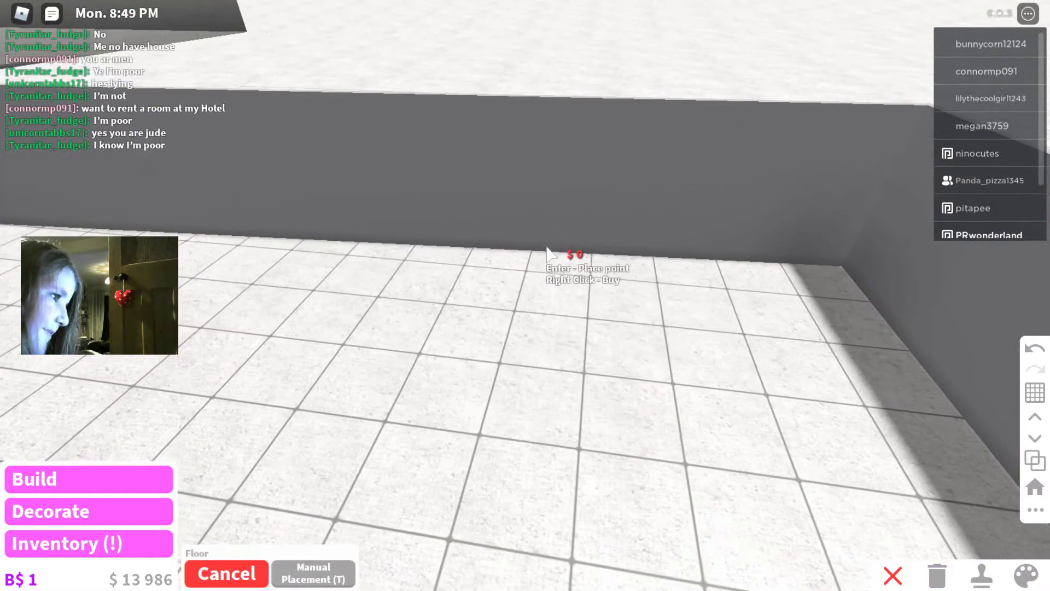
right_click(554, 257)
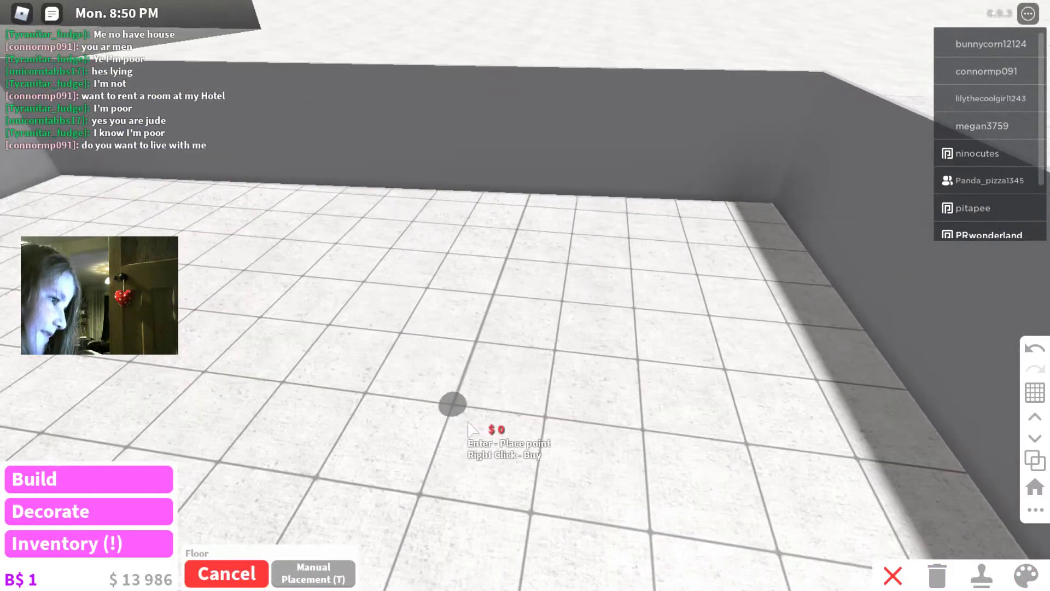
left_click(423, 453)
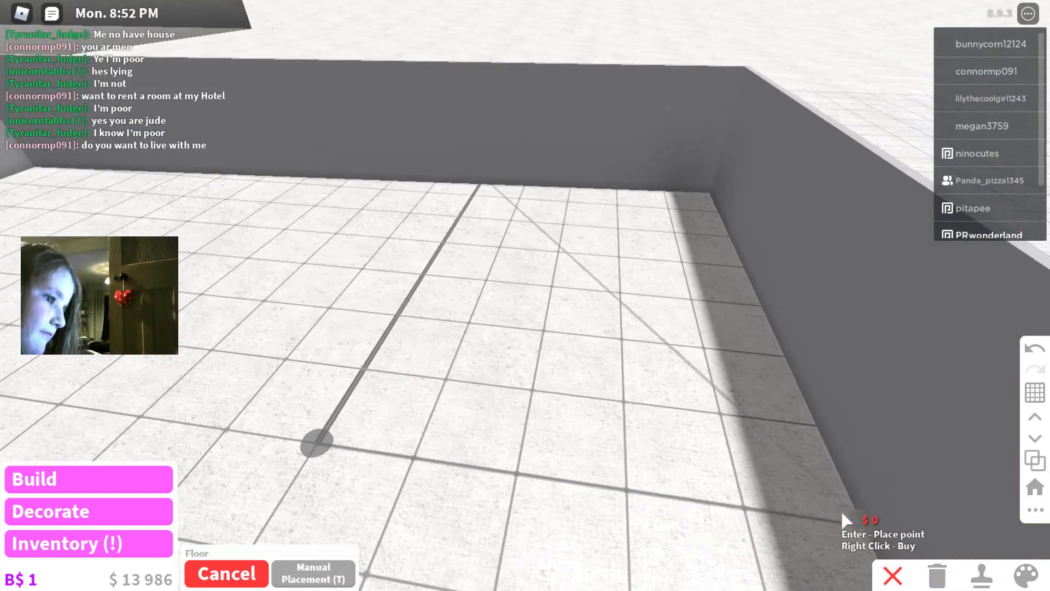
key("Right")
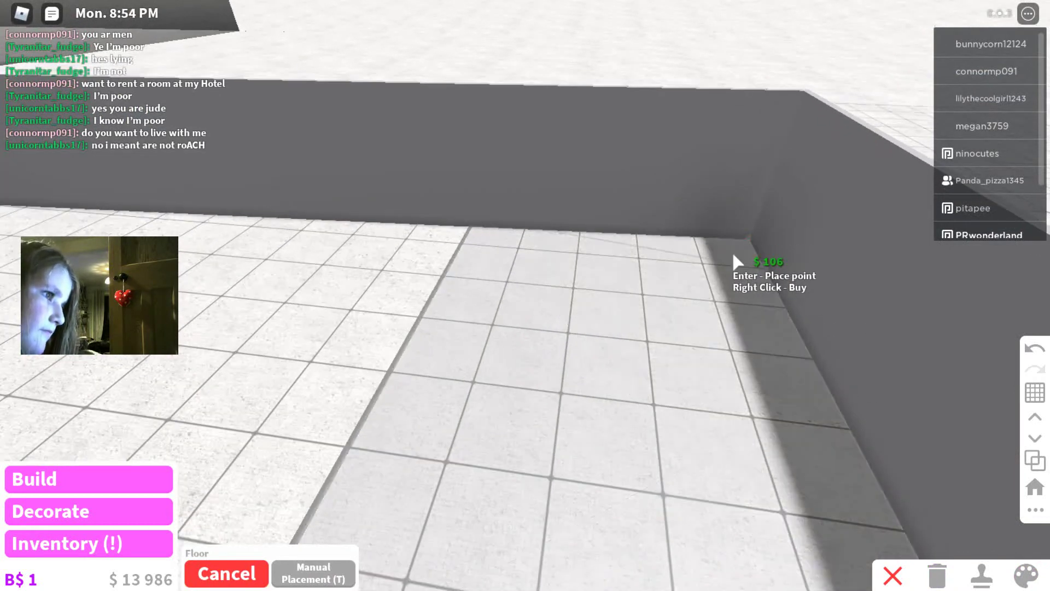
right_click(527, 338)
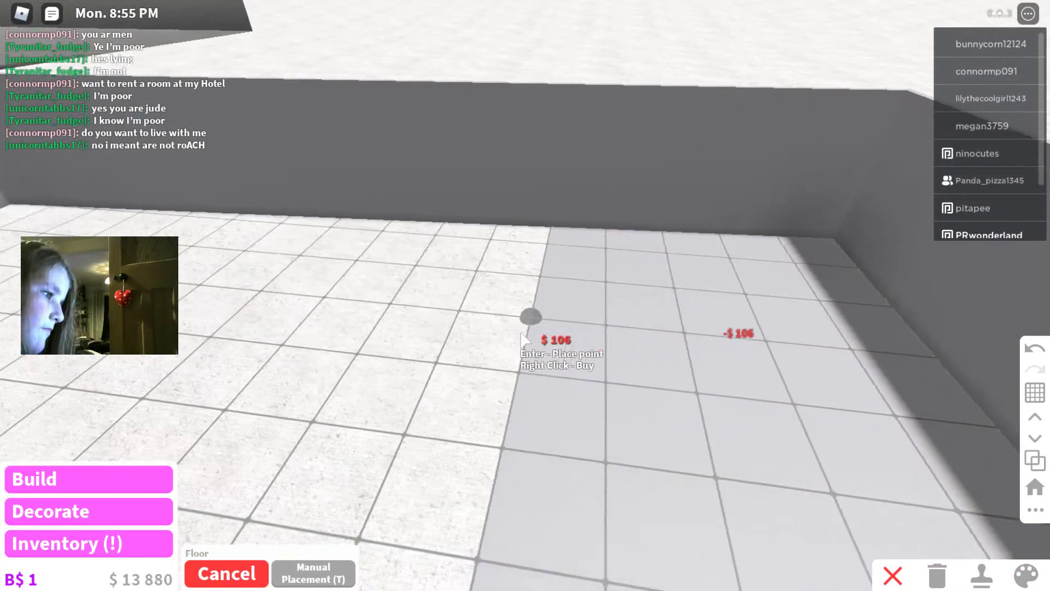
key("Left")
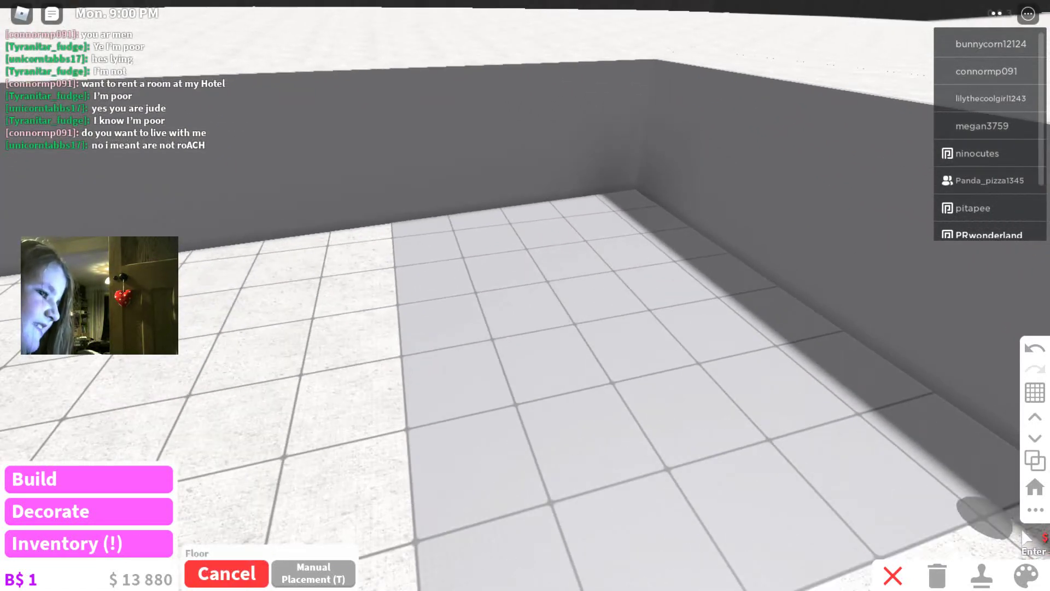
- Preview Dotted Tiles, Acoustical Ceiling Tiles and Wood Planks, then choose Checkered Tiles for the floor
left_click(1027, 577)
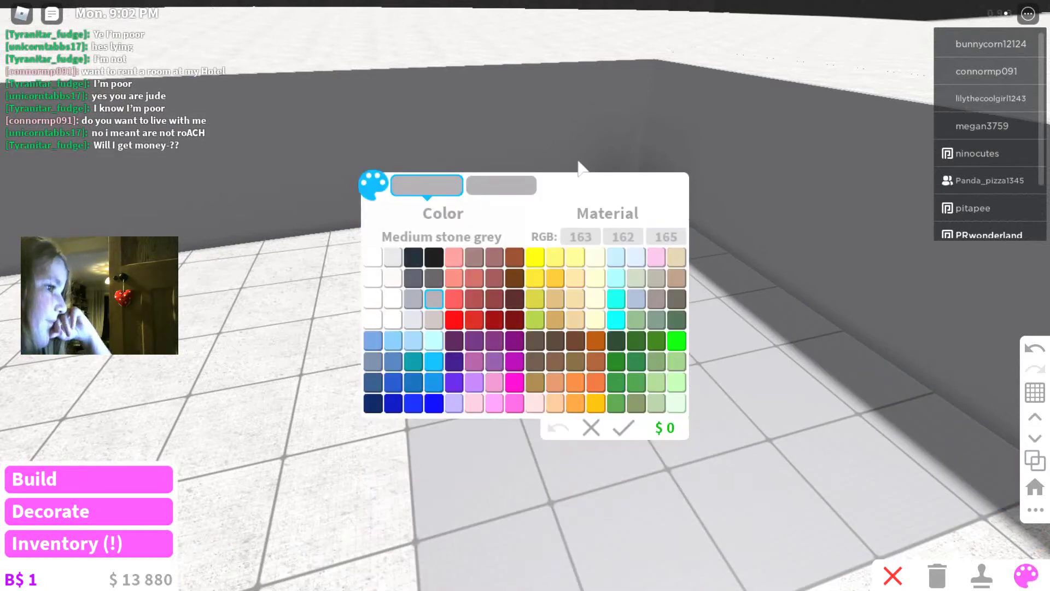
left_click(596, 217)
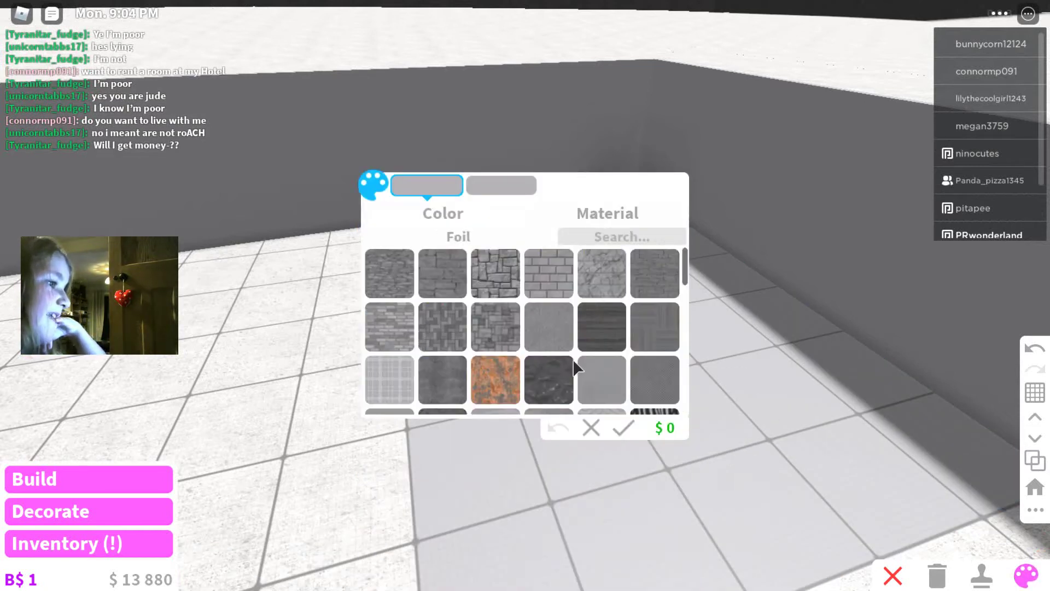
scroll(577, 369, "down", 3)
scroll(577, 328, "down", 2)
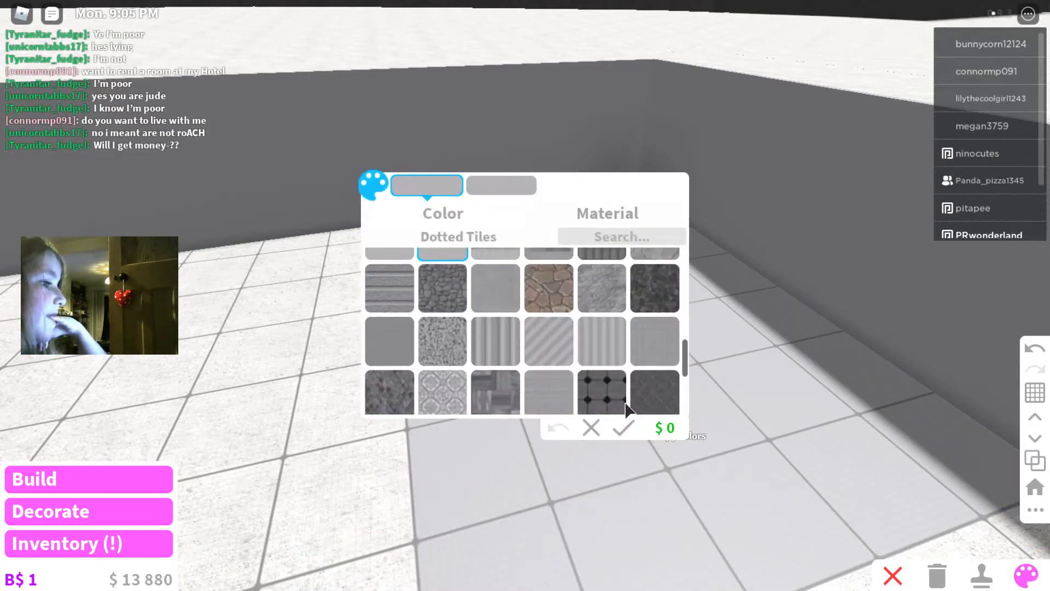
left_click(601, 393)
scroll(615, 370, "down", 2)
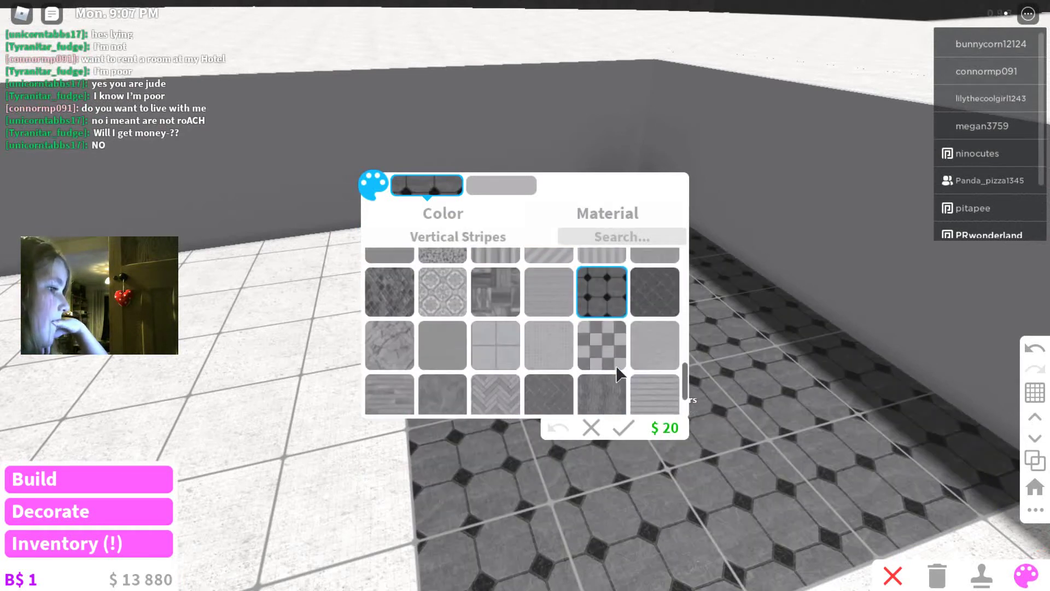
left_click(495, 344)
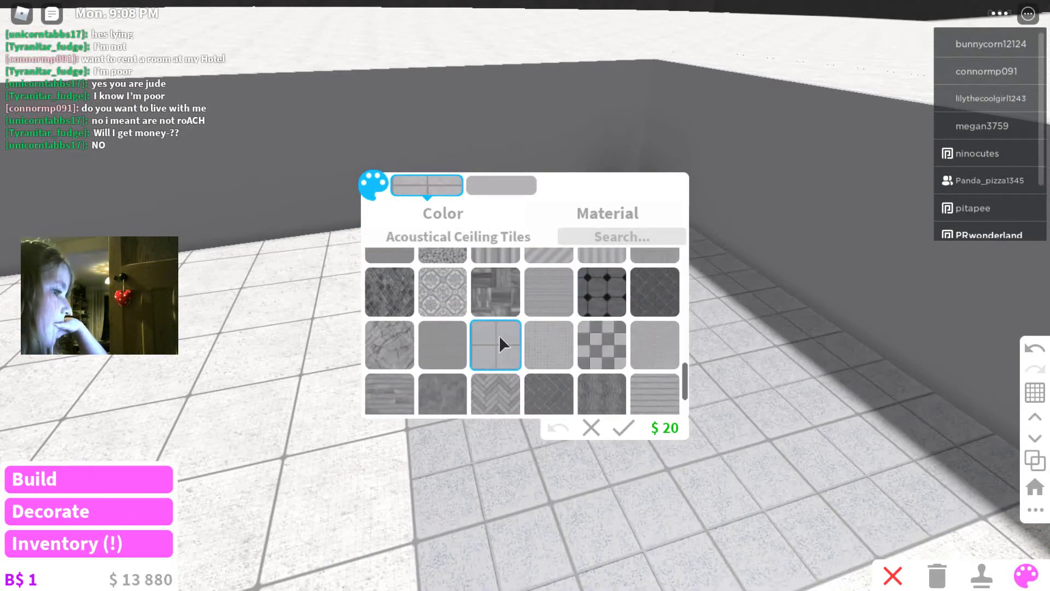
scroll(502, 333, "down", 2)
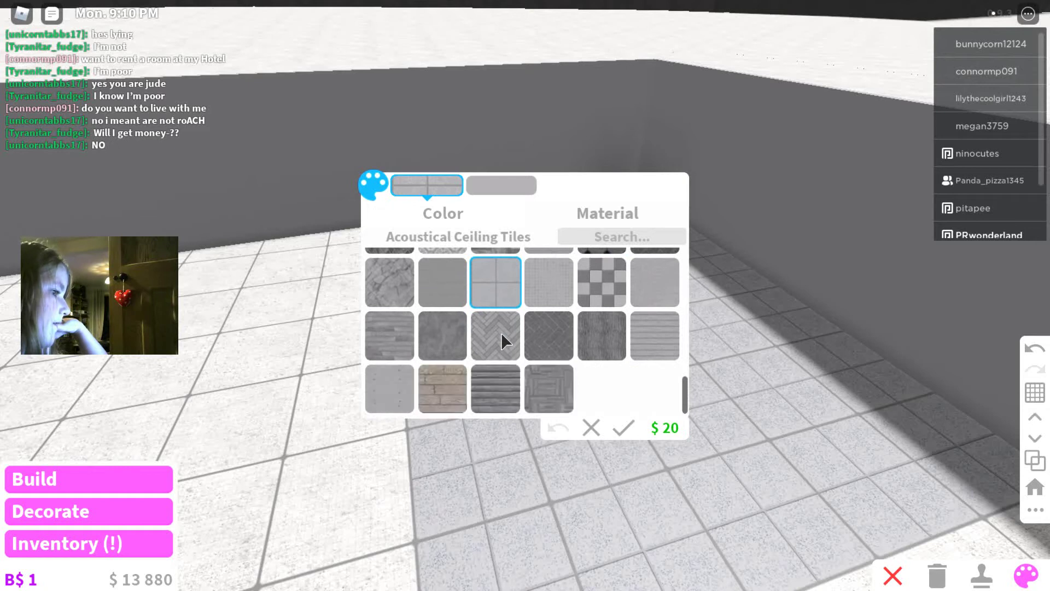
left_click(448, 377)
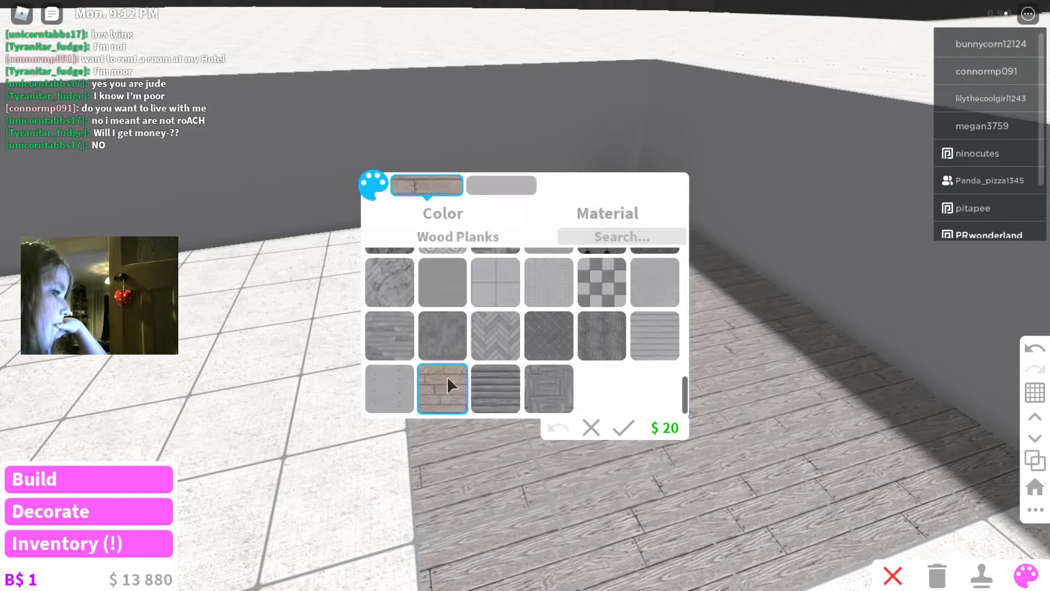
scroll(581, 359, "up", 4)
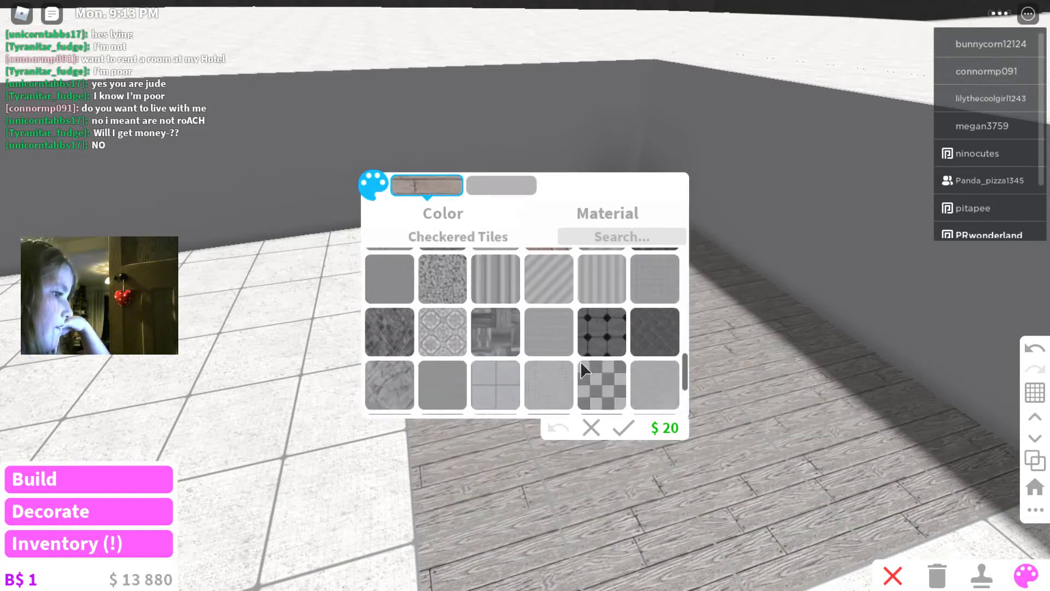
left_click(603, 382)
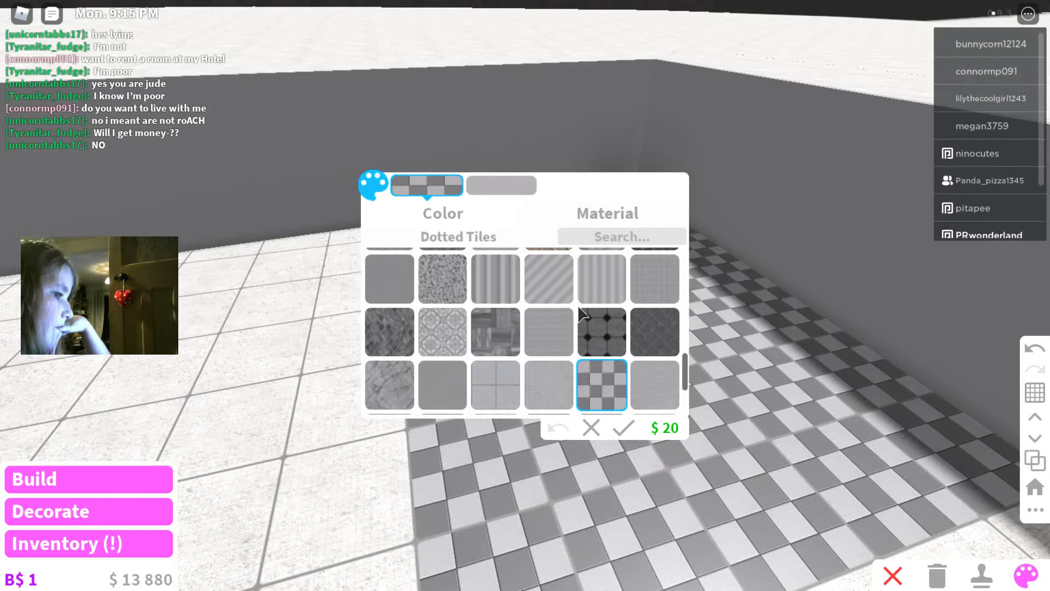
- Try red, black, yellow and green tints, then buy the checkered floor in Institutional white
left_click(458, 202)
left_click(466, 263)
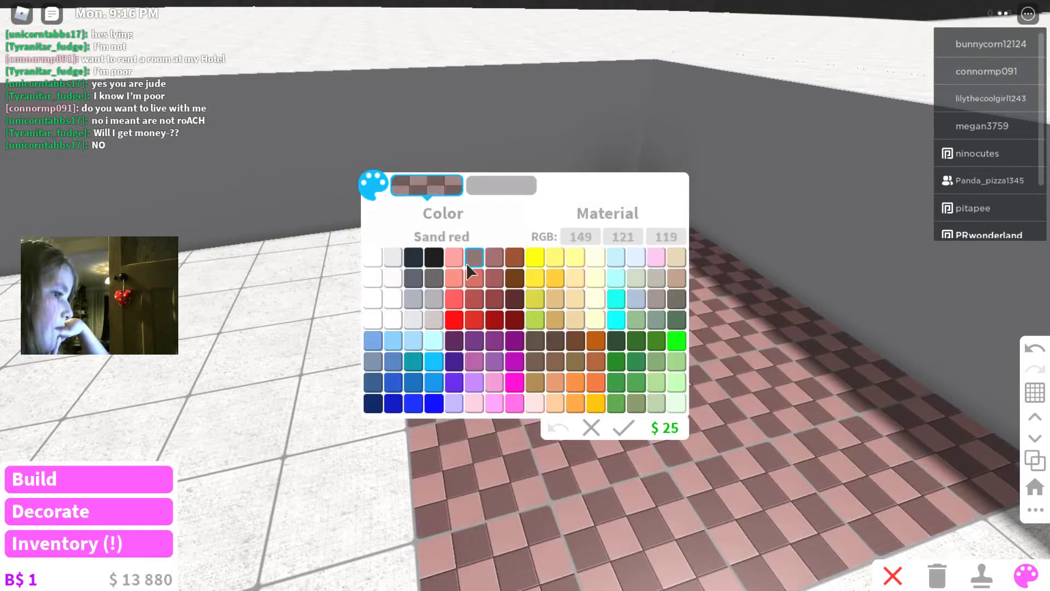
left_click(492, 299)
left_click(433, 259)
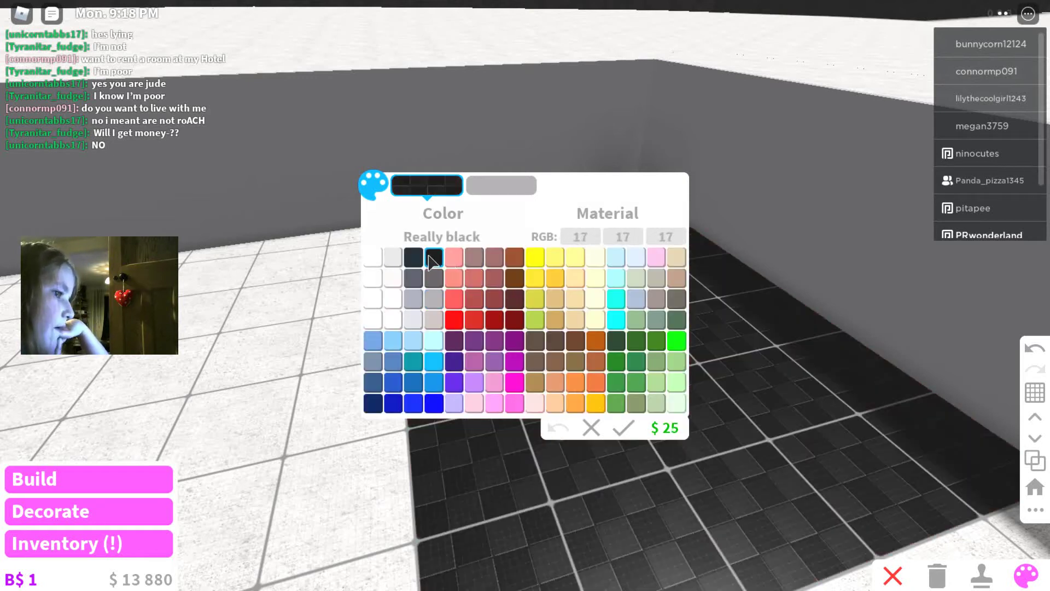
left_click(415, 257)
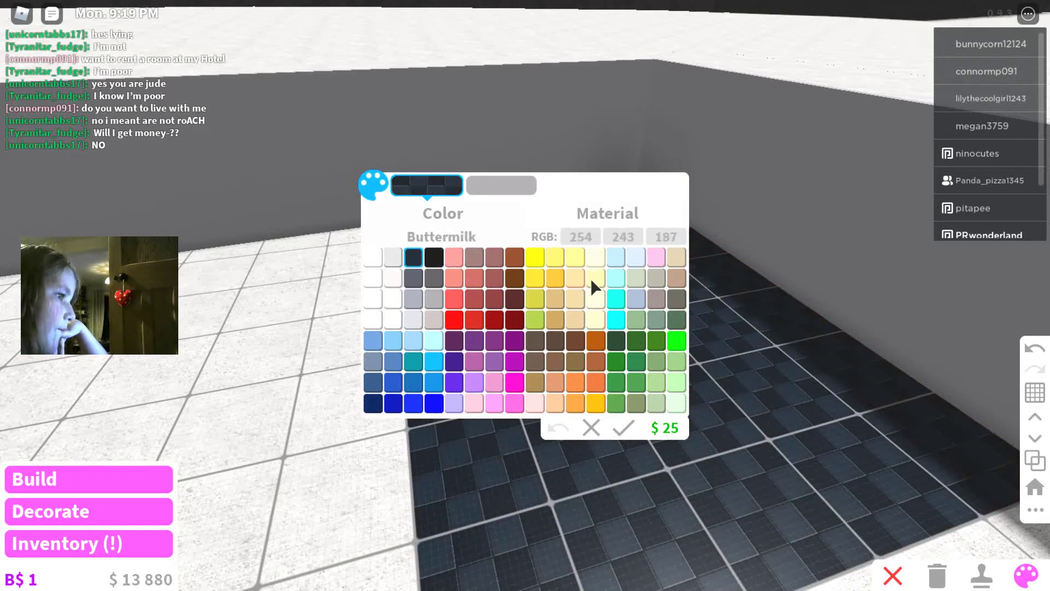
left_click(535, 259)
left_click(636, 361)
left_click(676, 340)
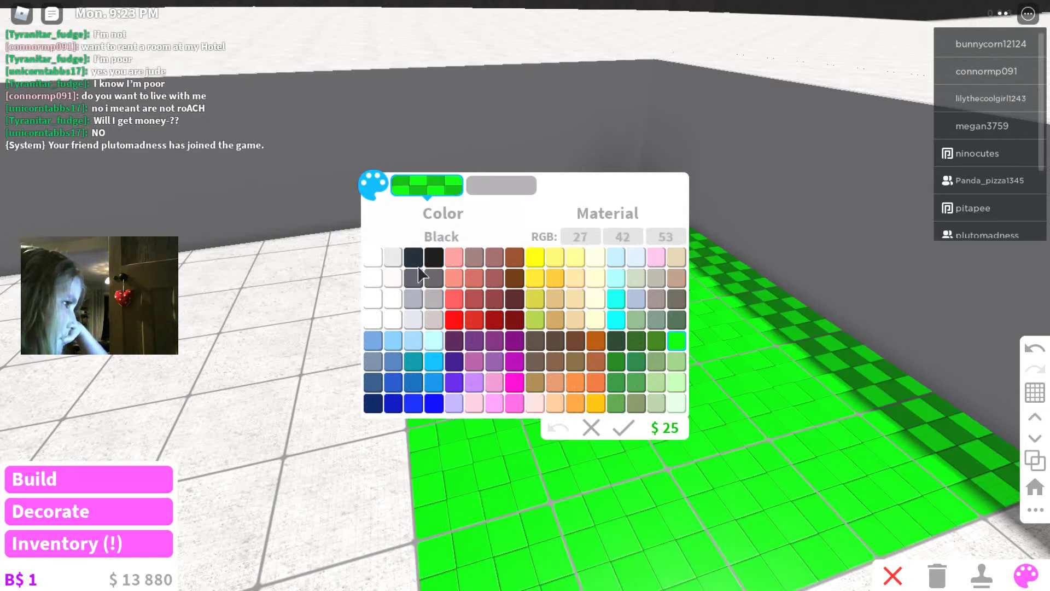
left_click(374, 259)
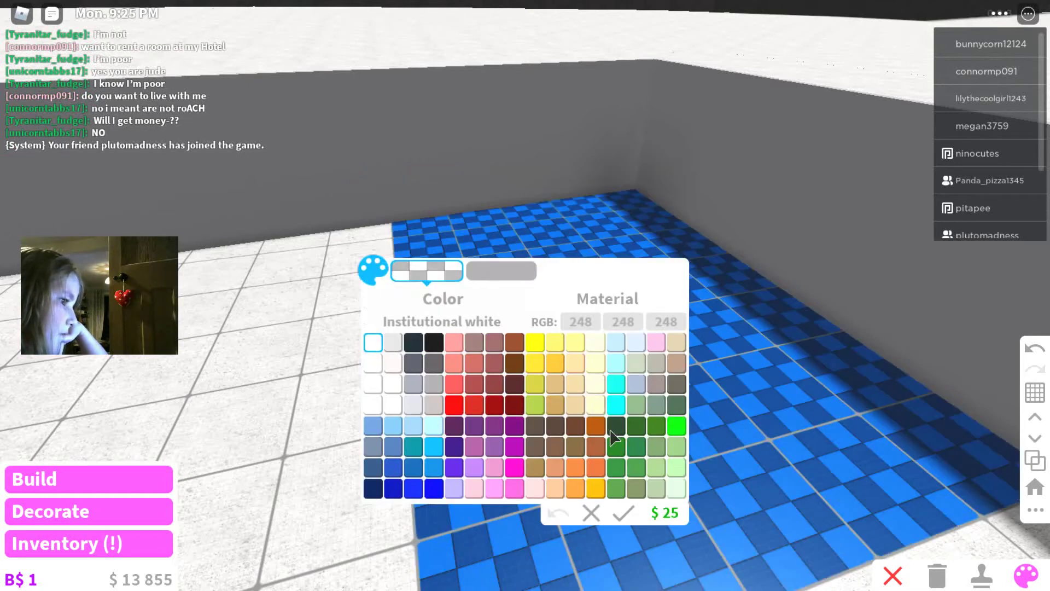
left_click(627, 430)
left_click_drag(627, 443, 1046, 582)
right_click(739, 328)
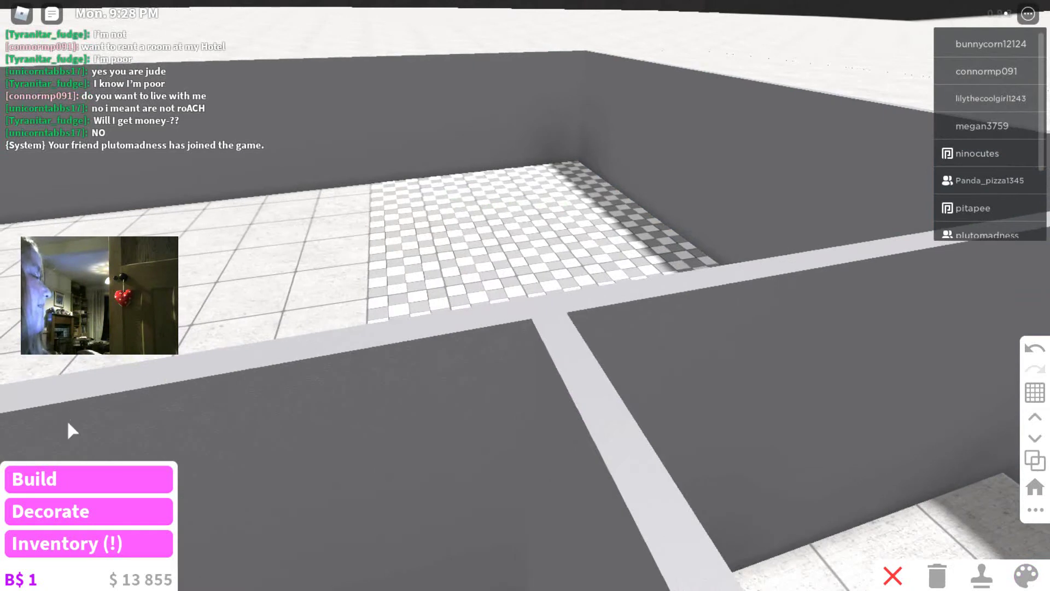
left_click(893, 576)
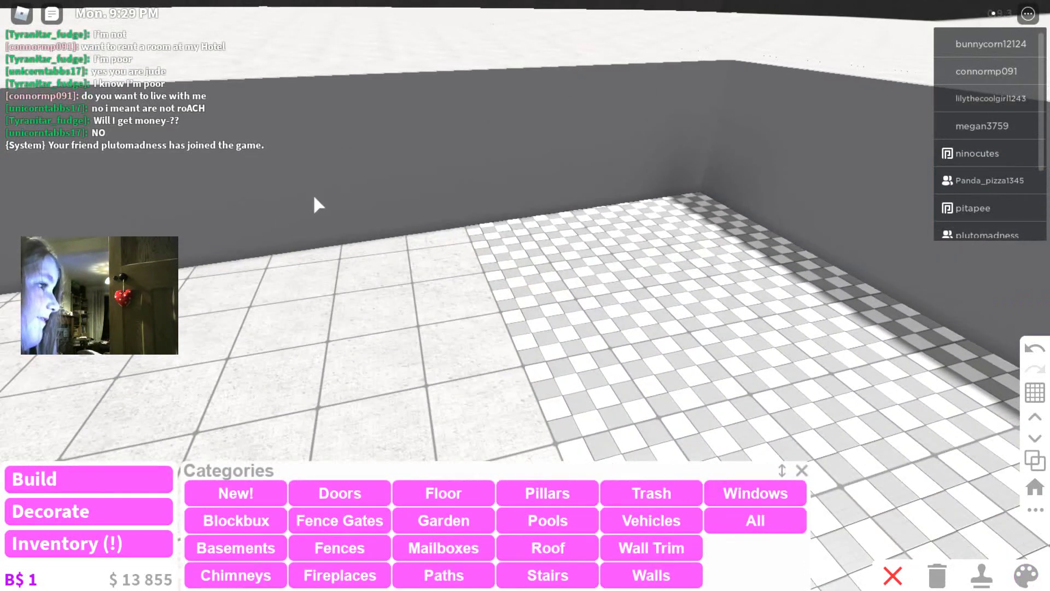
left_click_drag(329, 361, 338, 273)
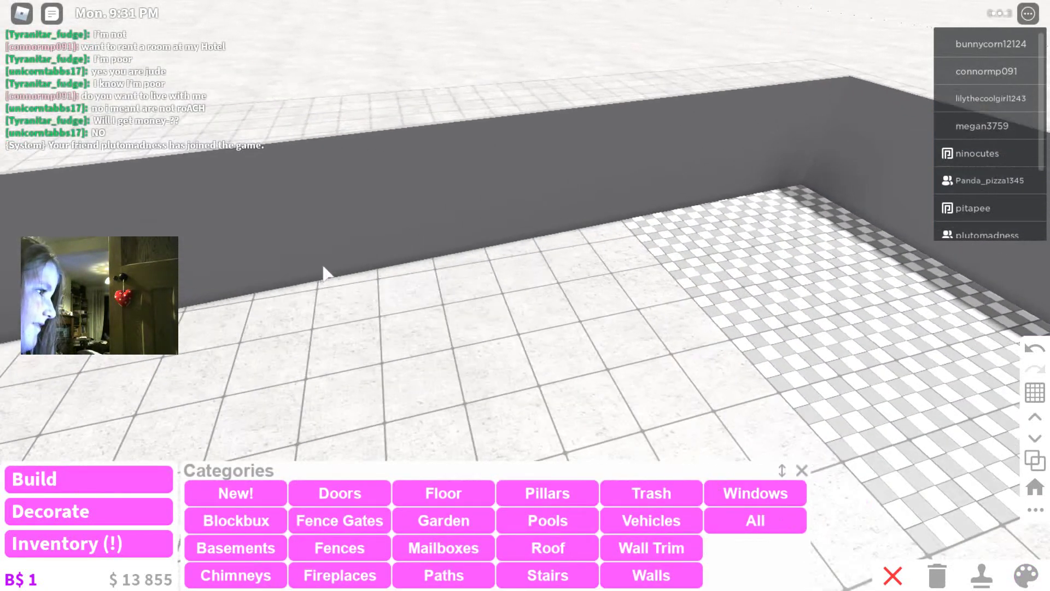
right_click(338, 273)
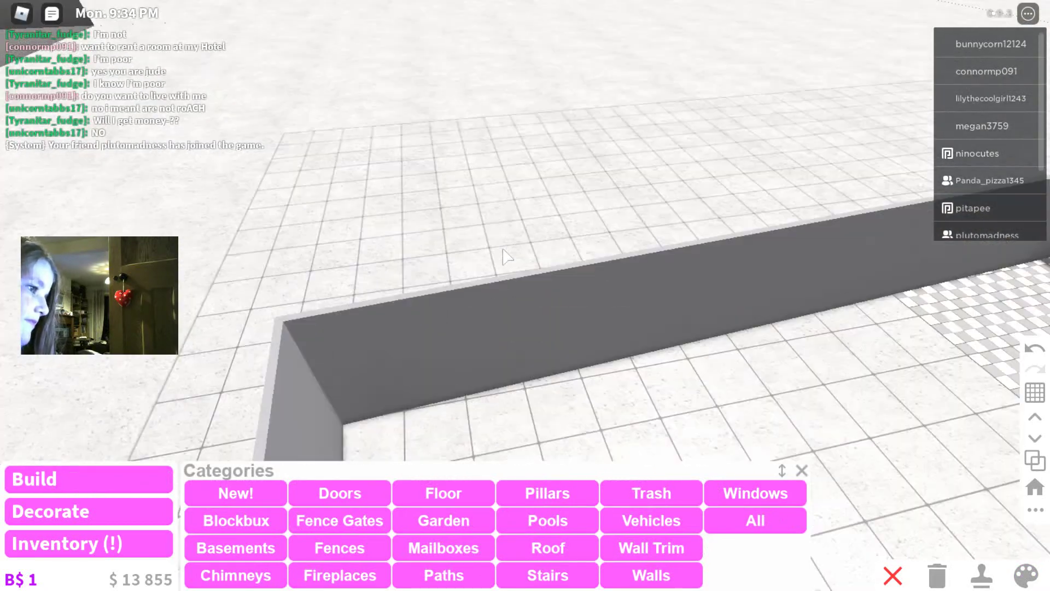
scroll(501, 250, "up", 5)
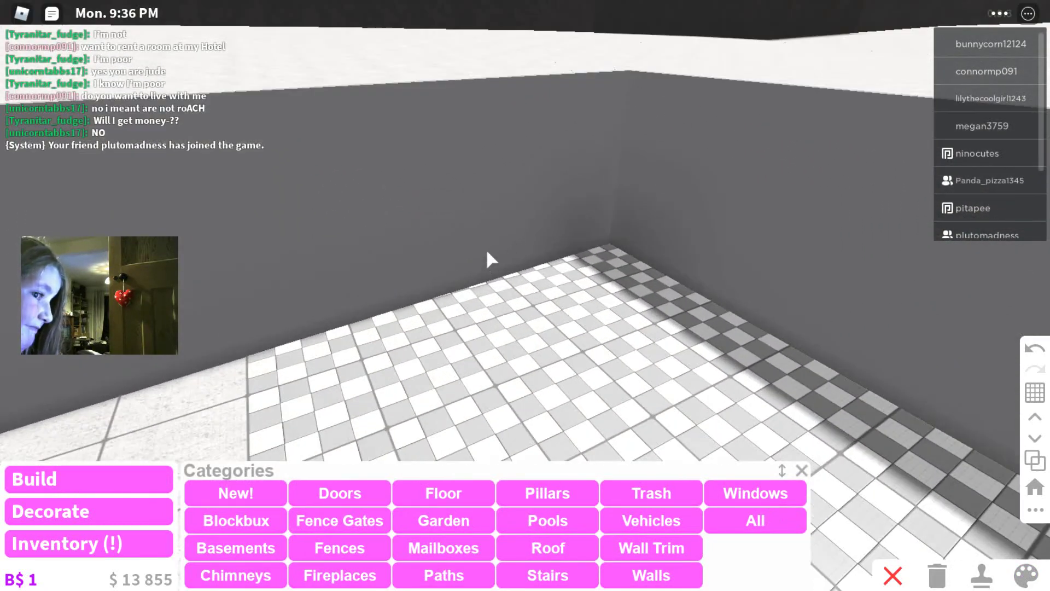
right_click(488, 260)
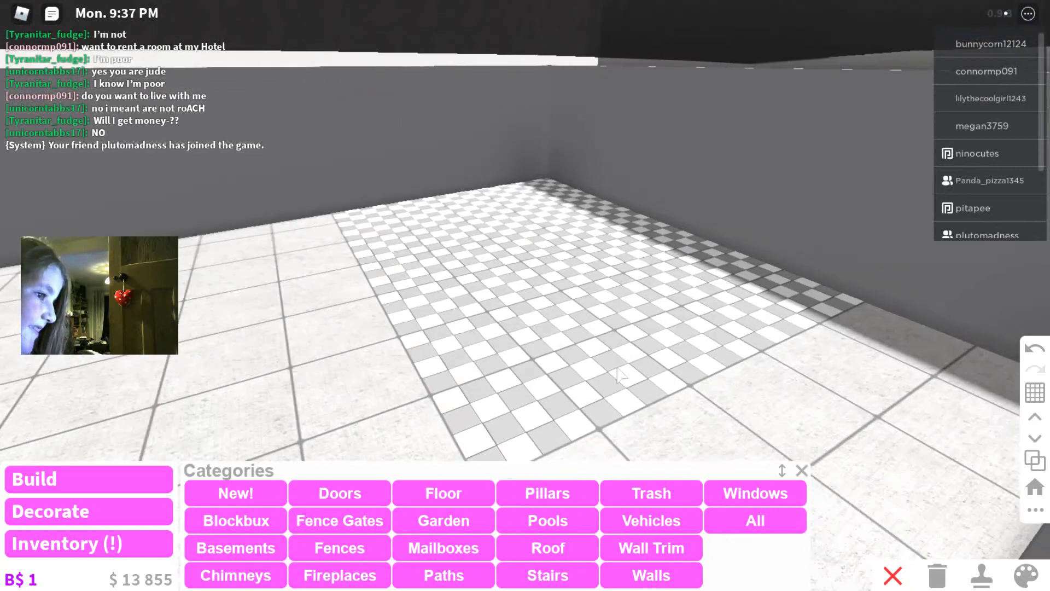
scroll(621, 375, "down", 2)
left_click(739, 525)
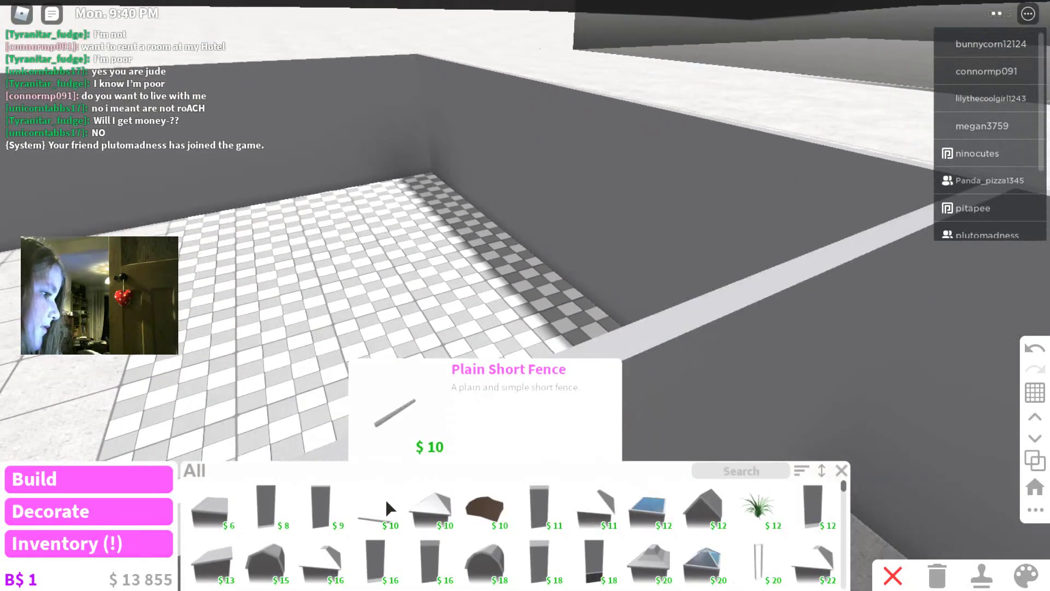
- Try placing a Plain Short Fence, then cancel it
left_click(357, 497)
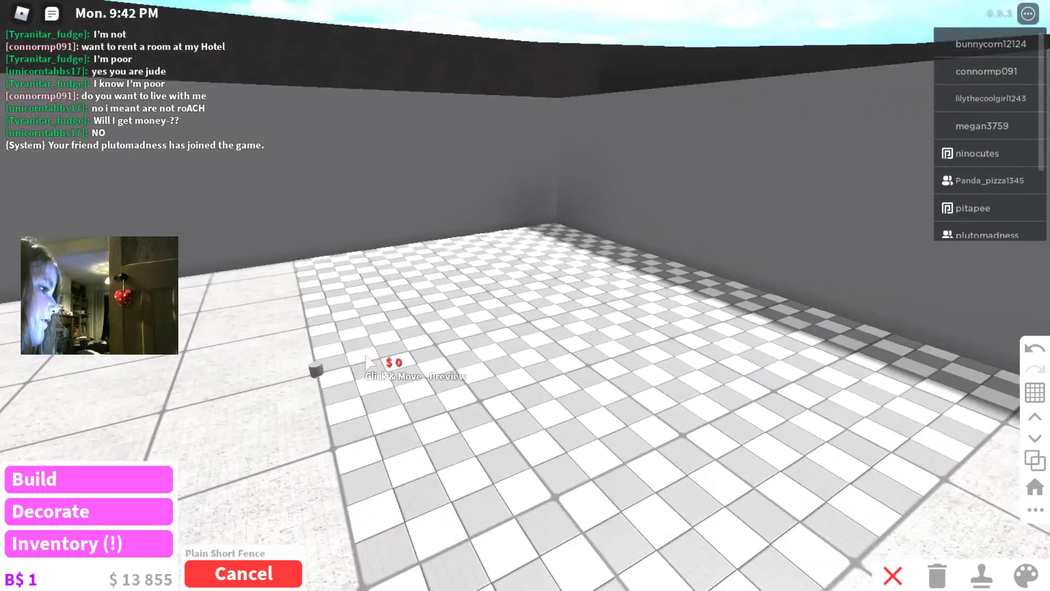
left_click_drag(365, 380, 390, 392)
scroll(389, 392, "down", 5)
scroll(390, 392, "down", 5)
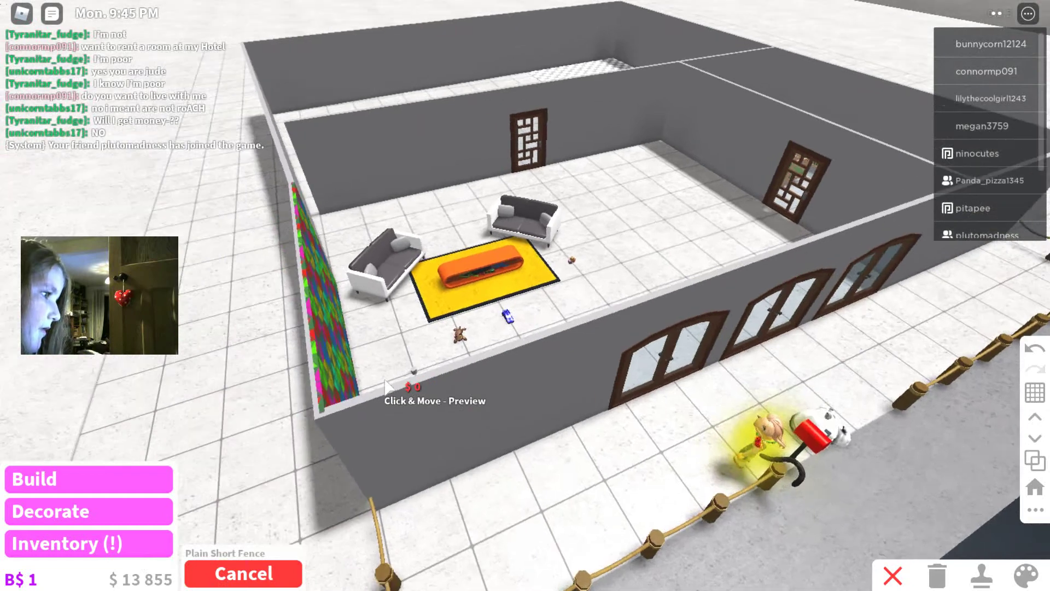
scroll(390, 390, "up", 5)
scroll(389, 390, "up", 3)
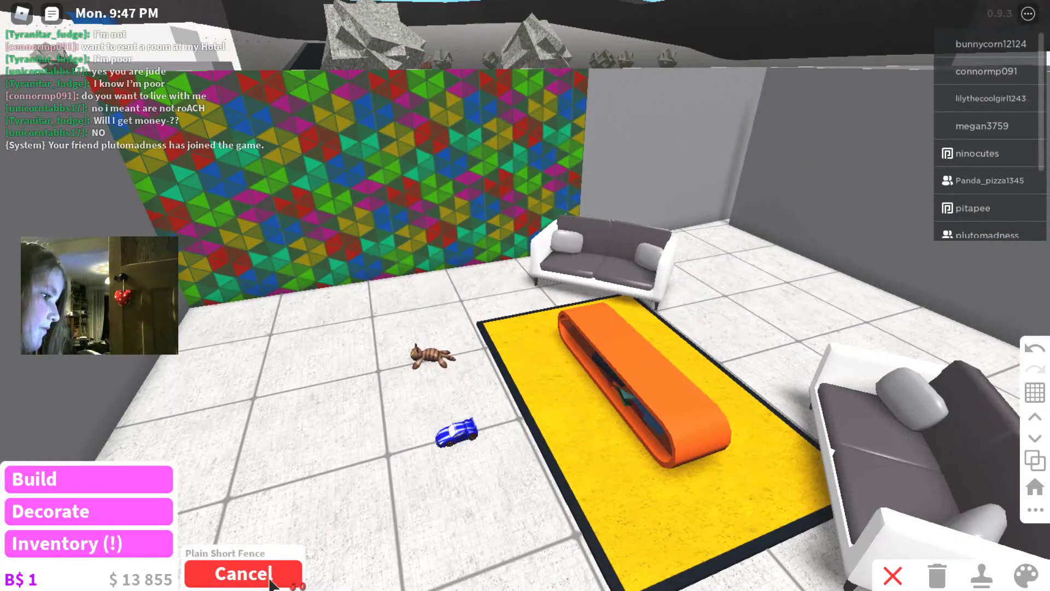
left_click(281, 573)
- Try a Thin Clear Window Frame on the wall, then cancel it
left_click_drag(427, 385, 657, 394)
left_click(763, 571)
left_click_drag(525, 328, 410, 246)
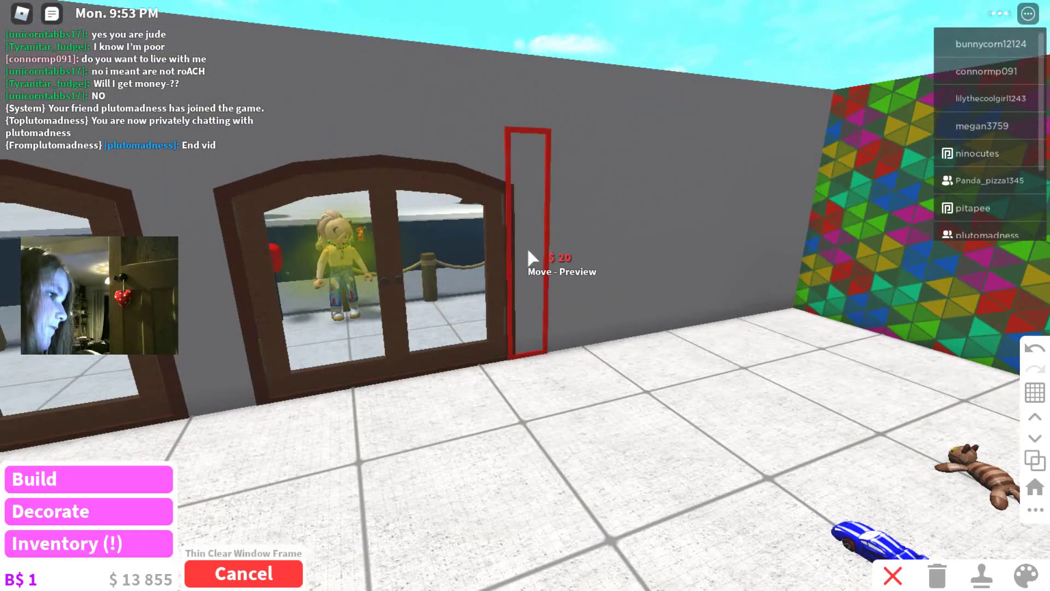
left_click_drag(526, 329, 410, 328)
left_click(254, 577)
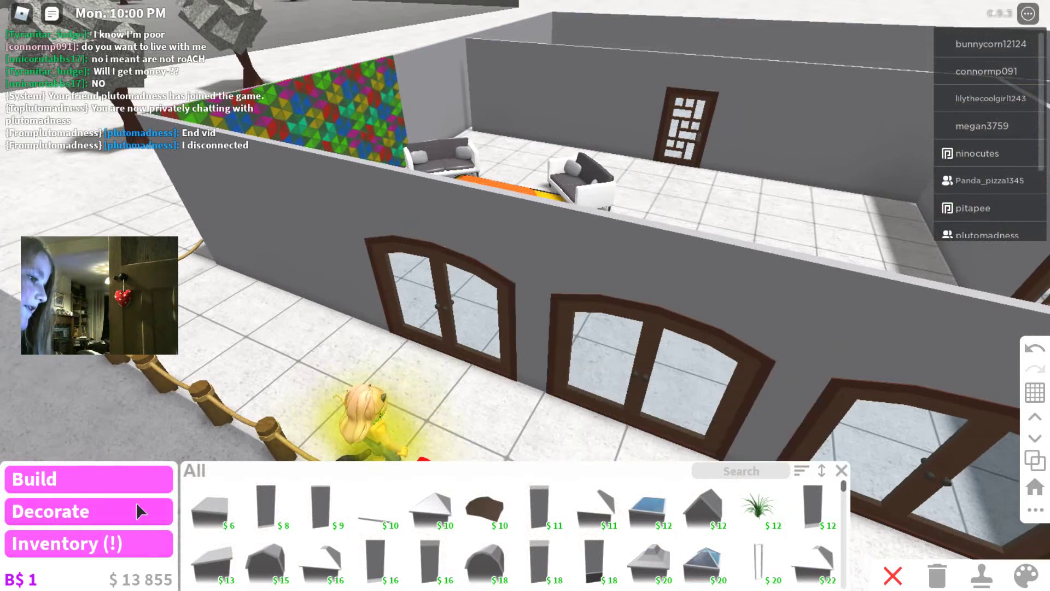
- Outline a Gable Roof over the living room with manual point placement, then abandon it
left_click(704, 510)
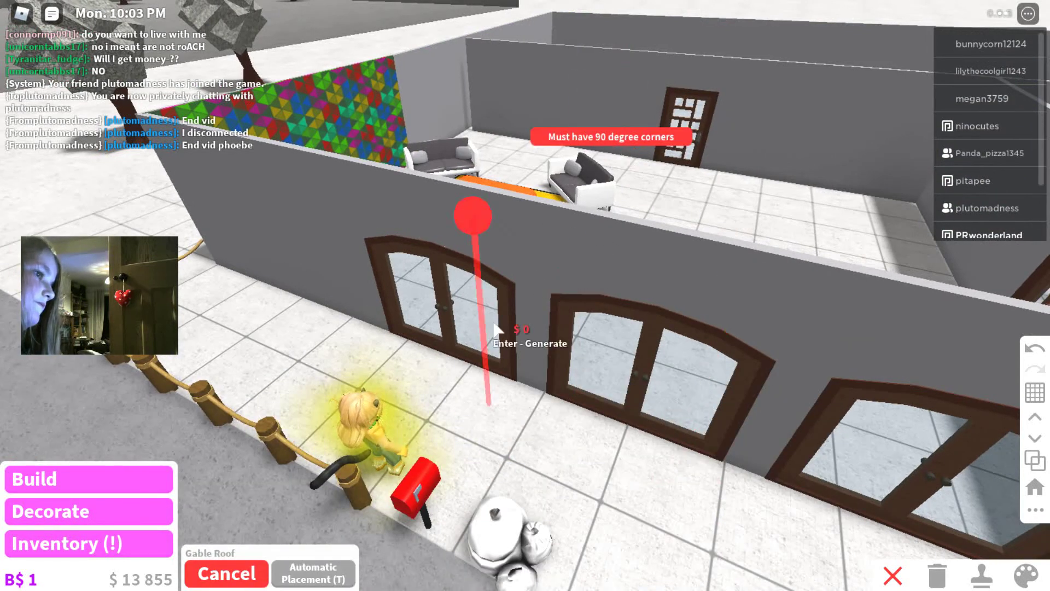
scroll(441, 377, "down", 3)
left_click_drag(525, 328, 722, 155)
key("t")
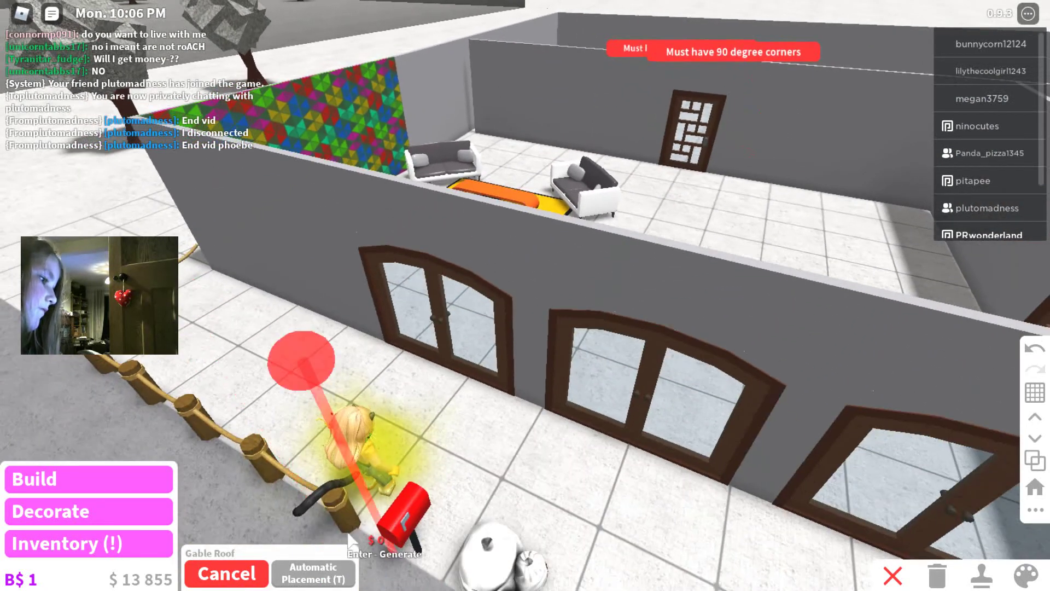
mouse_move(548, 323)
left_mouse_down()
mouse_move(257, 250)
mouse_move(476, 246)
left_mouse_up()
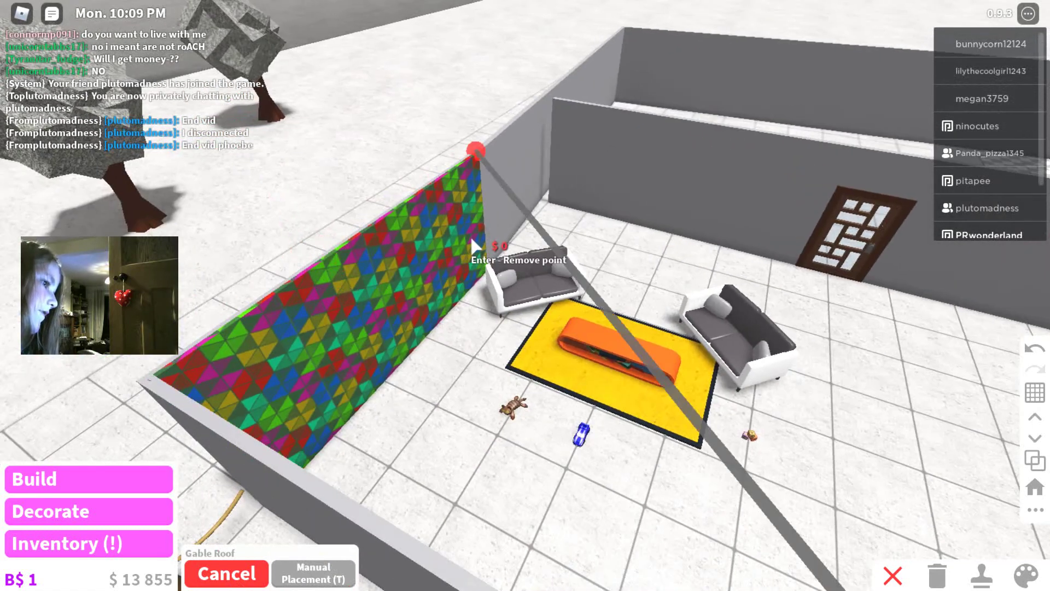
left_click(205, 371)
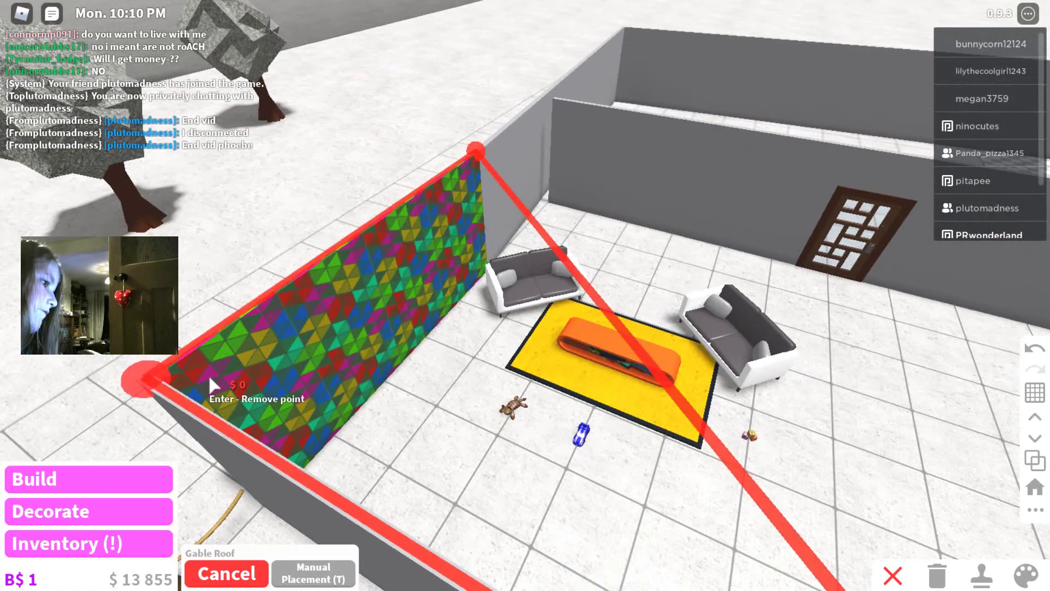
right_click(327, 338)
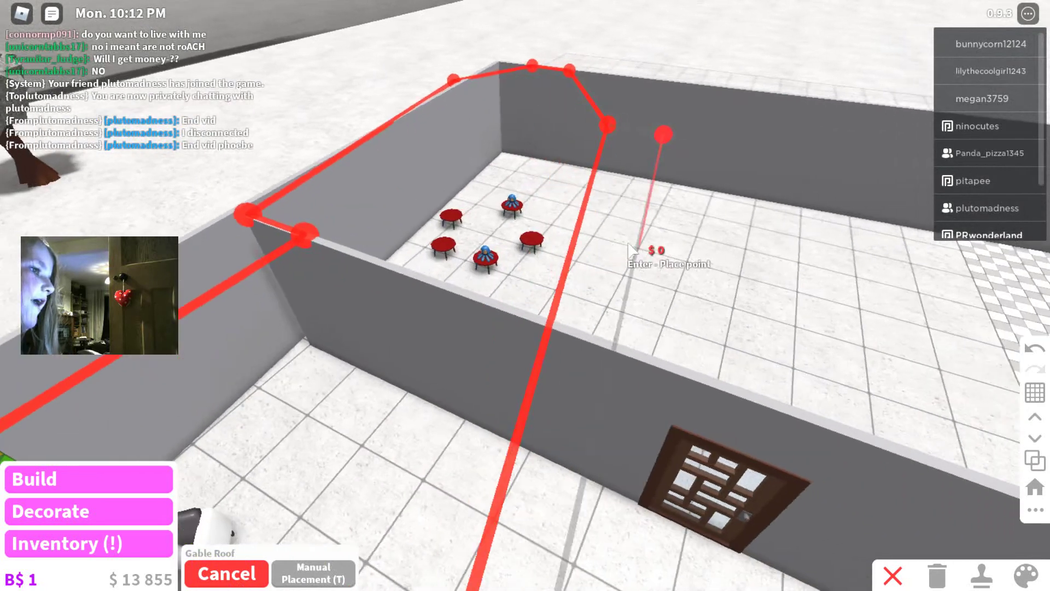
mouse_move(632, 250)
left_mouse_down()
mouse_move(574, 556)
mouse_move(841, 551)
left_mouse_up()
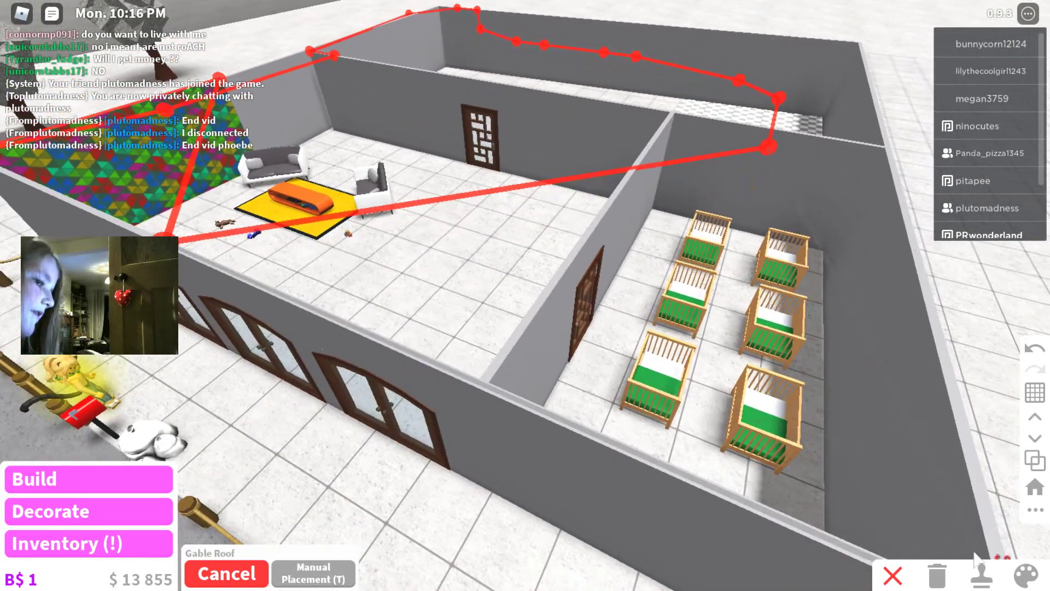
left_click_drag(574, 328, 566, 312)
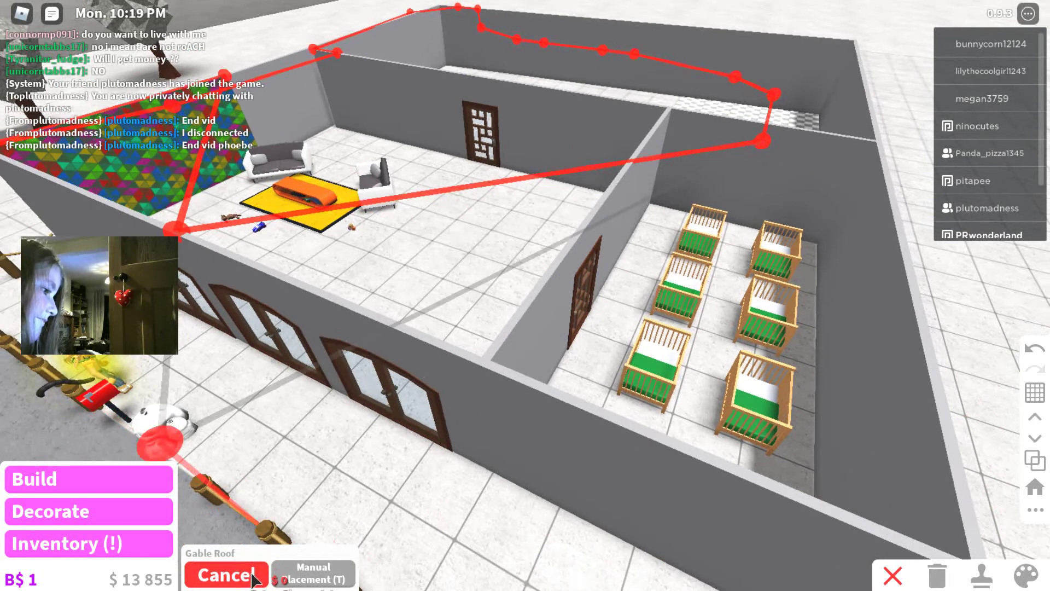
left_click(226, 575)
- Start placing a Tall Flat Baseboard near the cribs
mouse_move(420, 326)
left_mouse_down()
mouse_move(571, 187)
mouse_move(613, 217)
mouse_move(721, 237)
mouse_move(575, 288)
left_mouse_up()
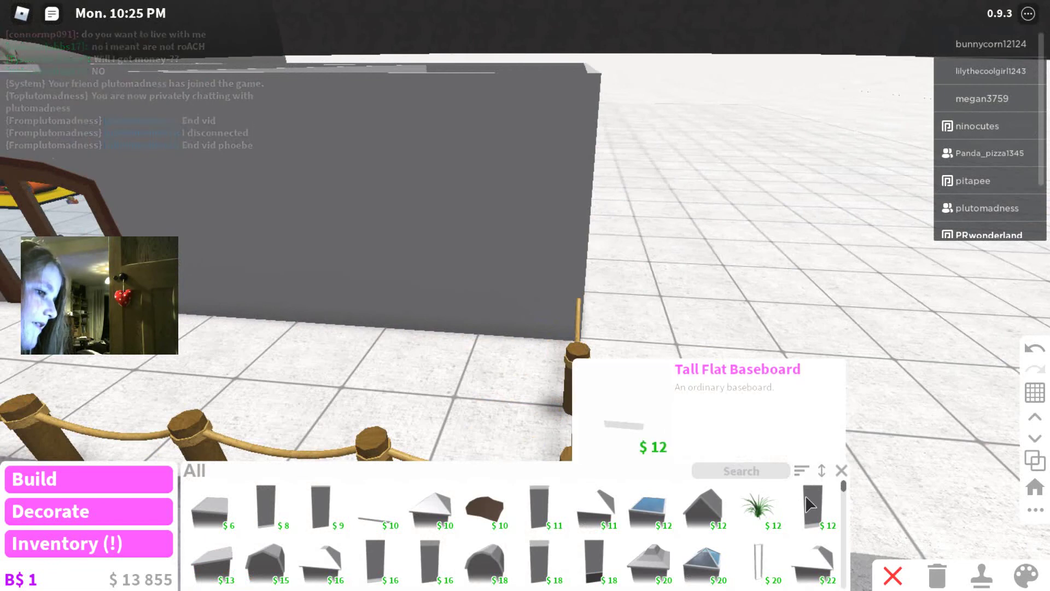
left_click(808, 497)
mouse_move(466, 253)
left_mouse_down()
mouse_move(515, 133)
mouse_move(524, 235)
left_mouse_up()
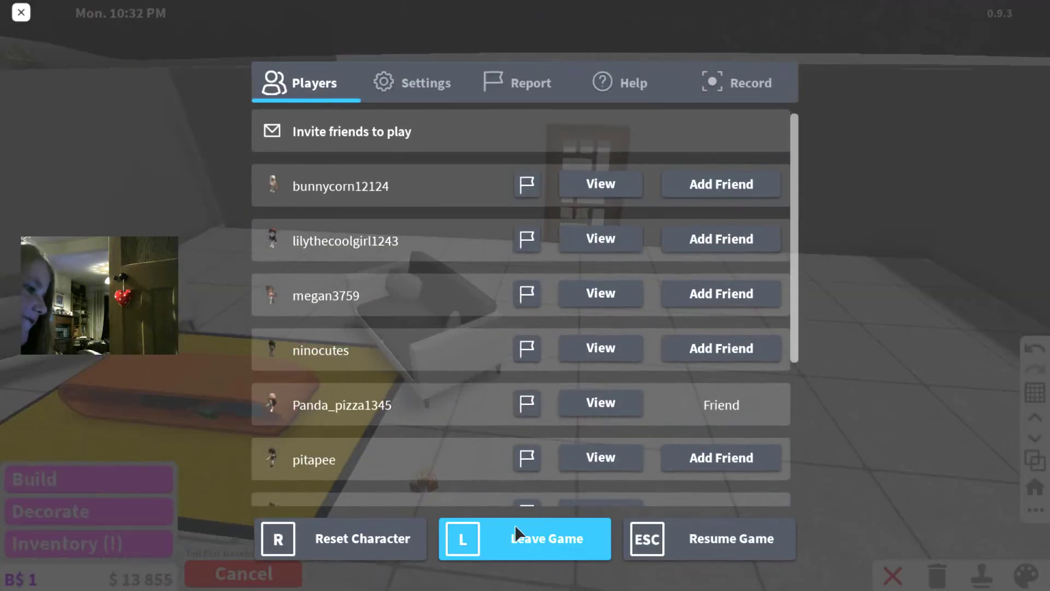
- Confirm leaving the Bloxburg game and bring up the Debut screen recorder
left_click(517, 533)
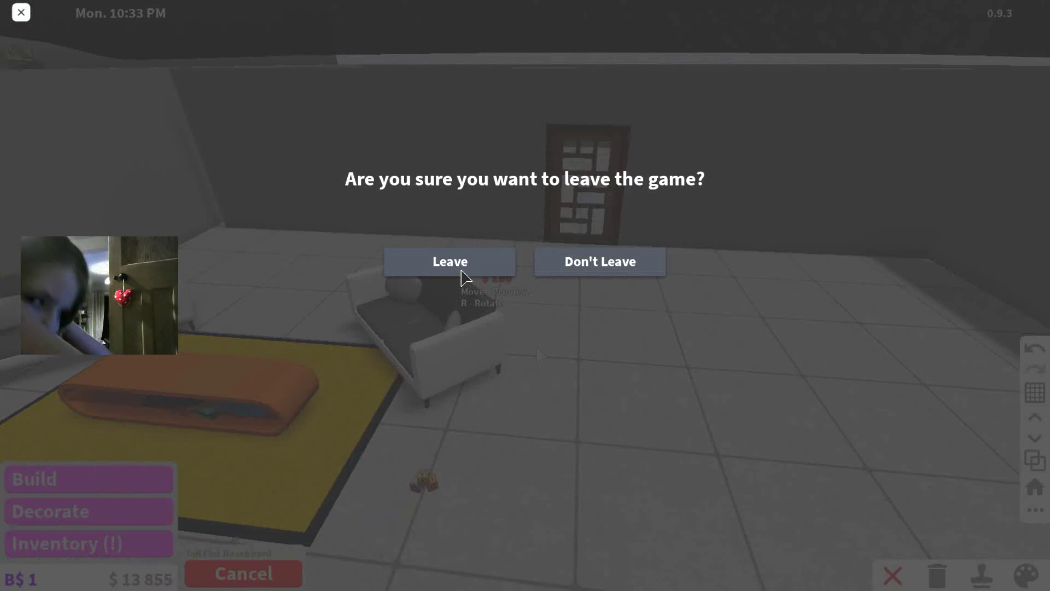
left_click(450, 261)
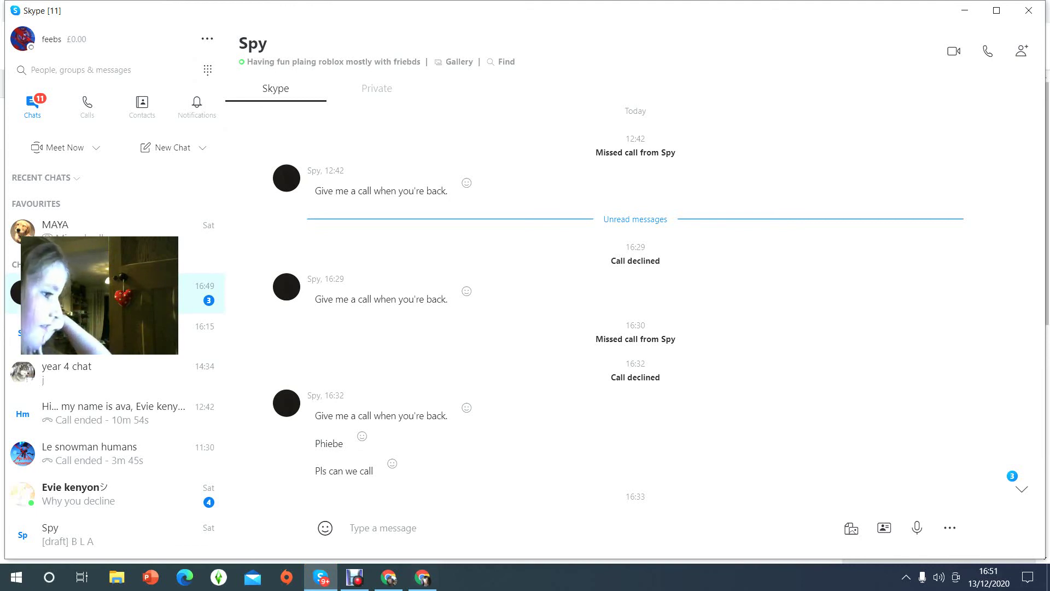
left_click(354, 577)
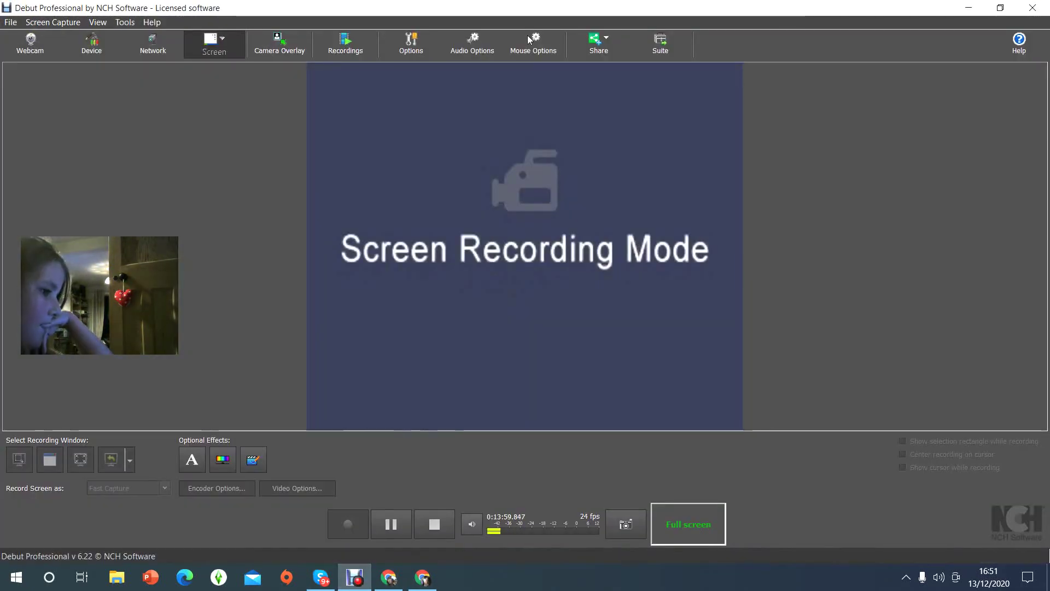